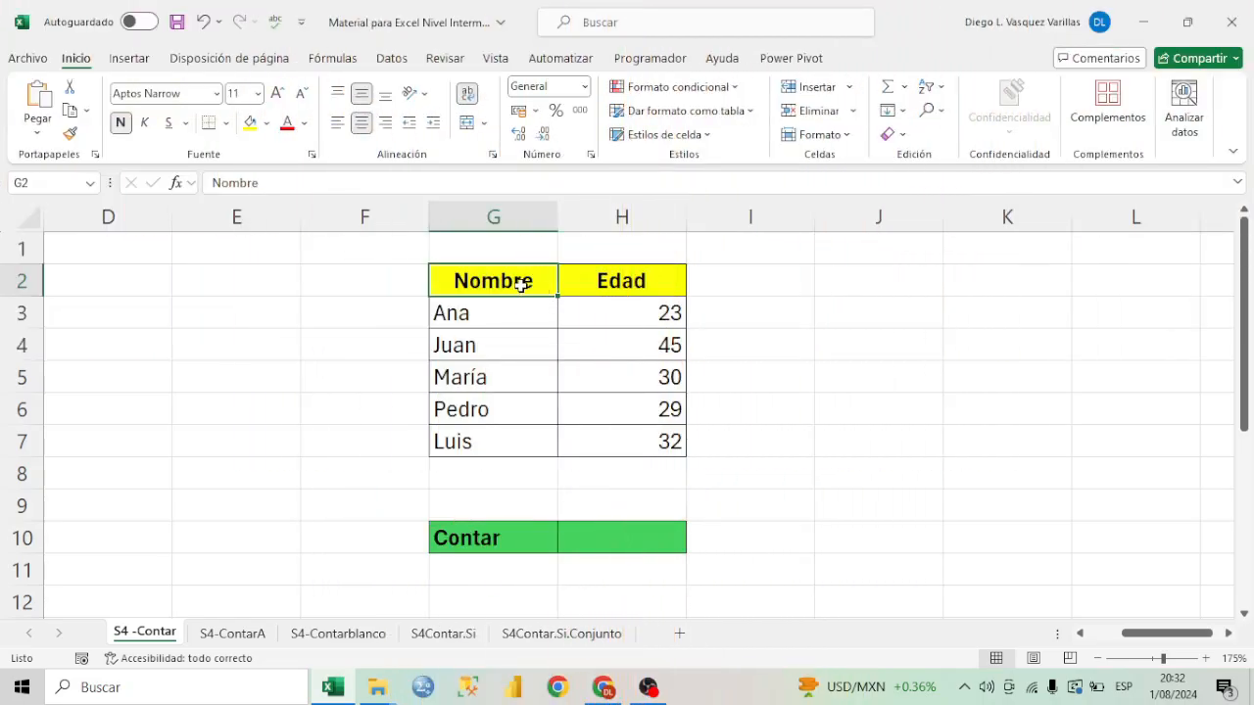
Step: Start a CONTAR formula in H10 with the age cells H3, H4, H5, H6 and H7 as separate arguments
left_click_drag(521, 283, 532, 447)
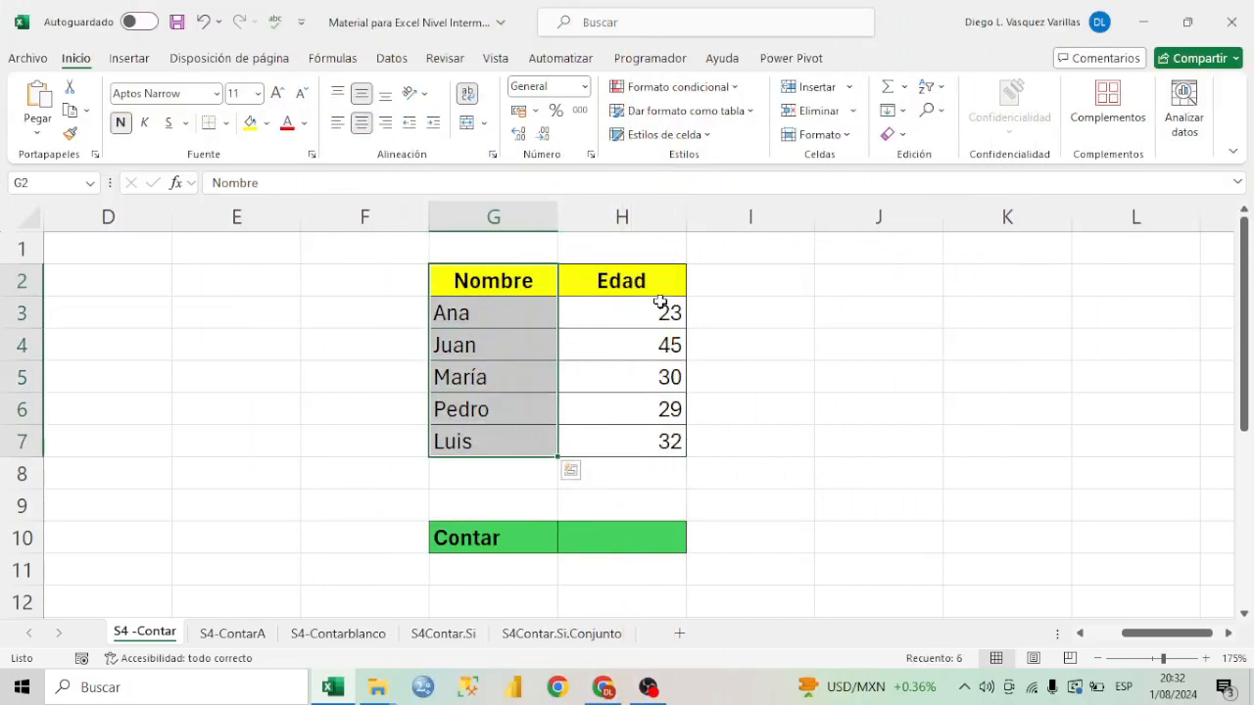
left_click_drag(641, 281, 646, 446)
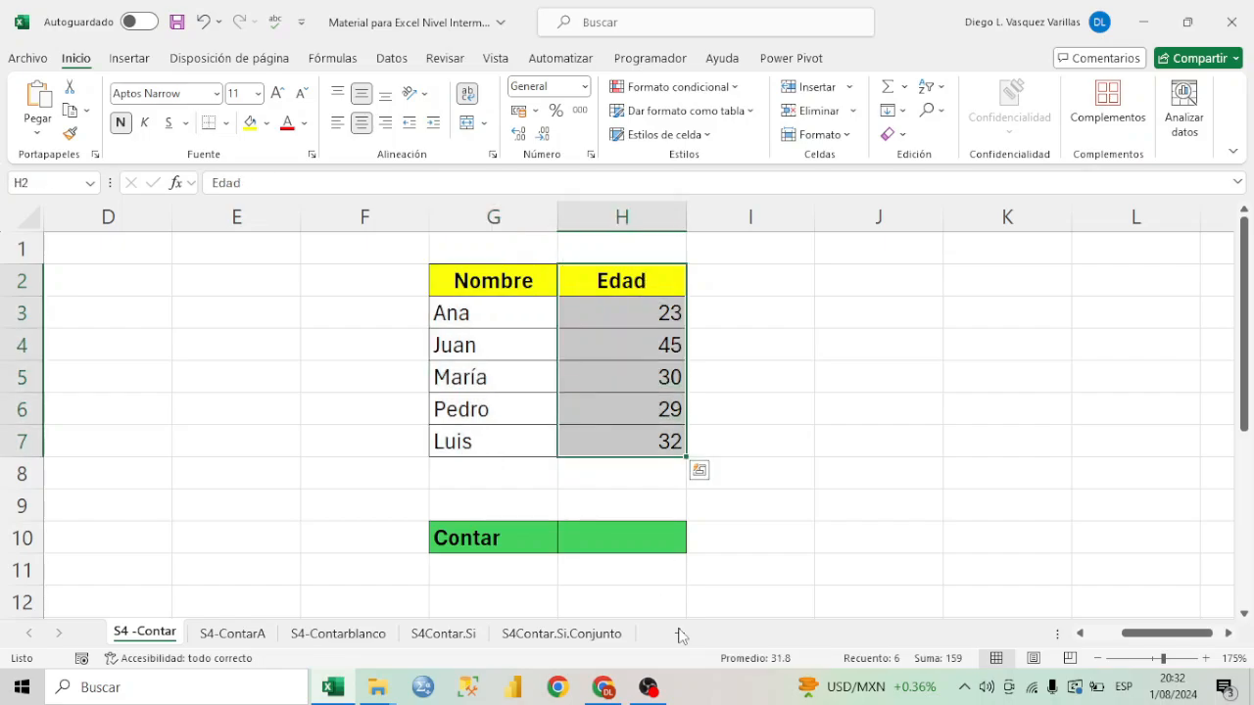
left_click(623, 545)
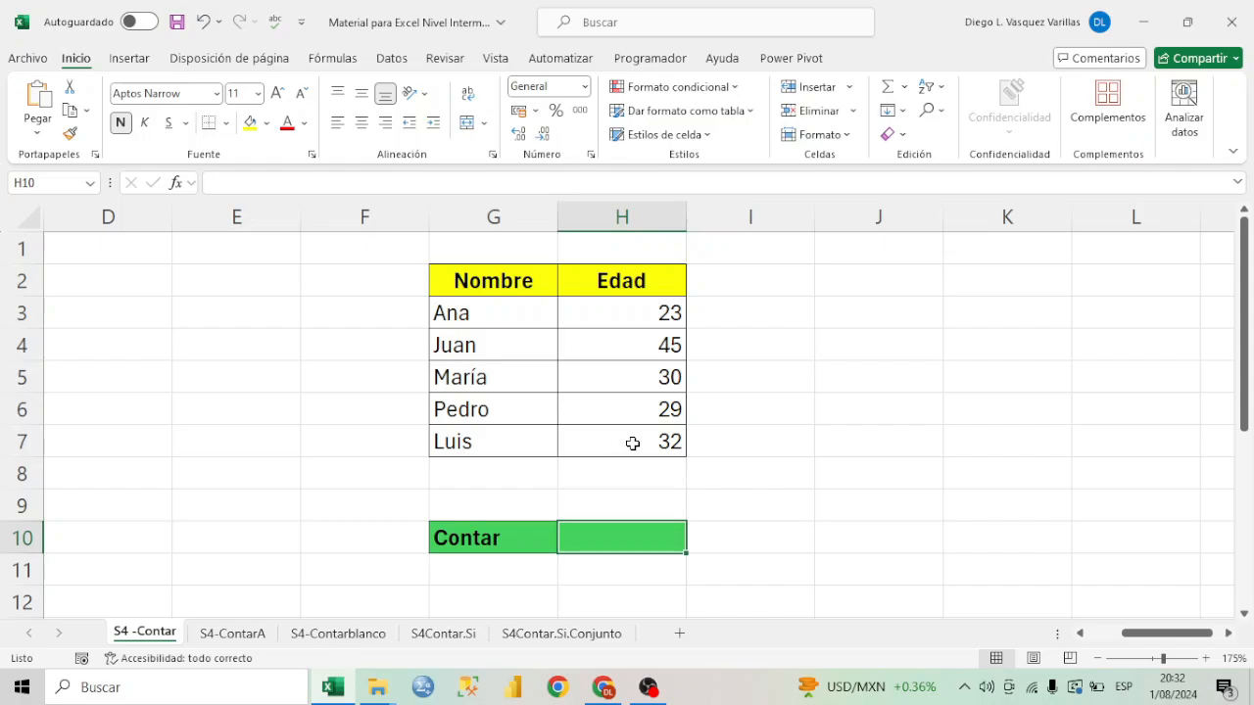
type("=")
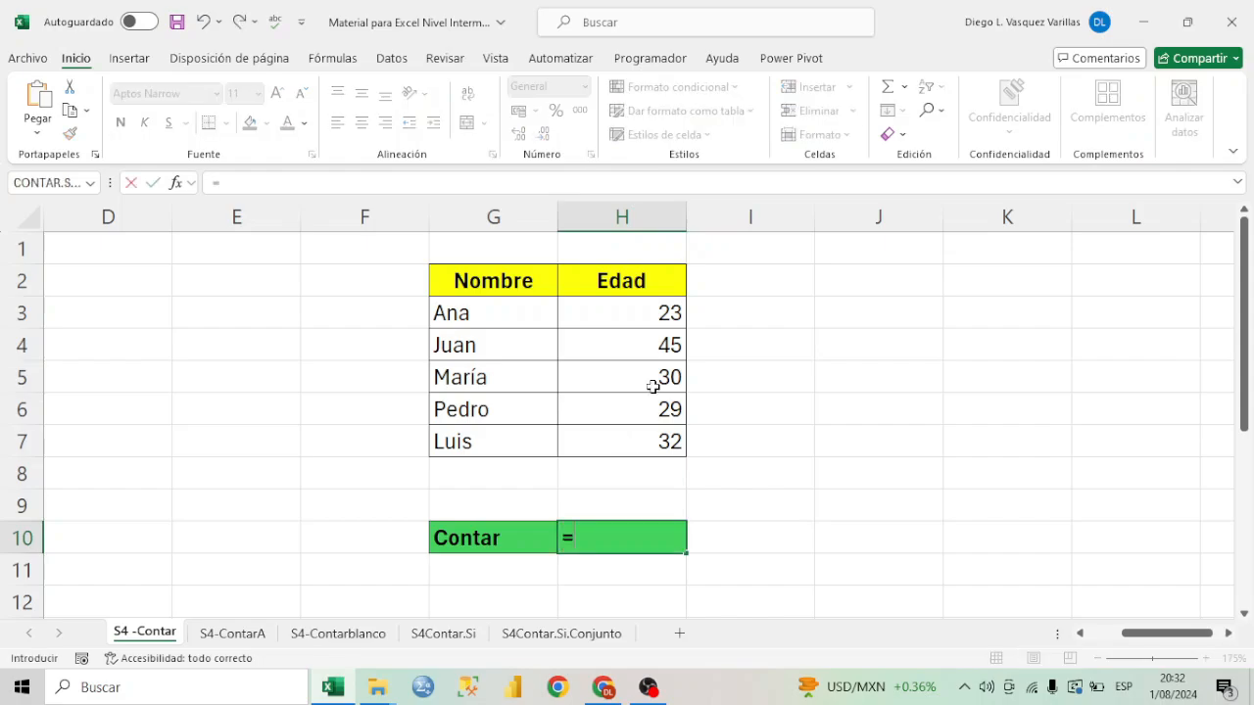
type("contar")
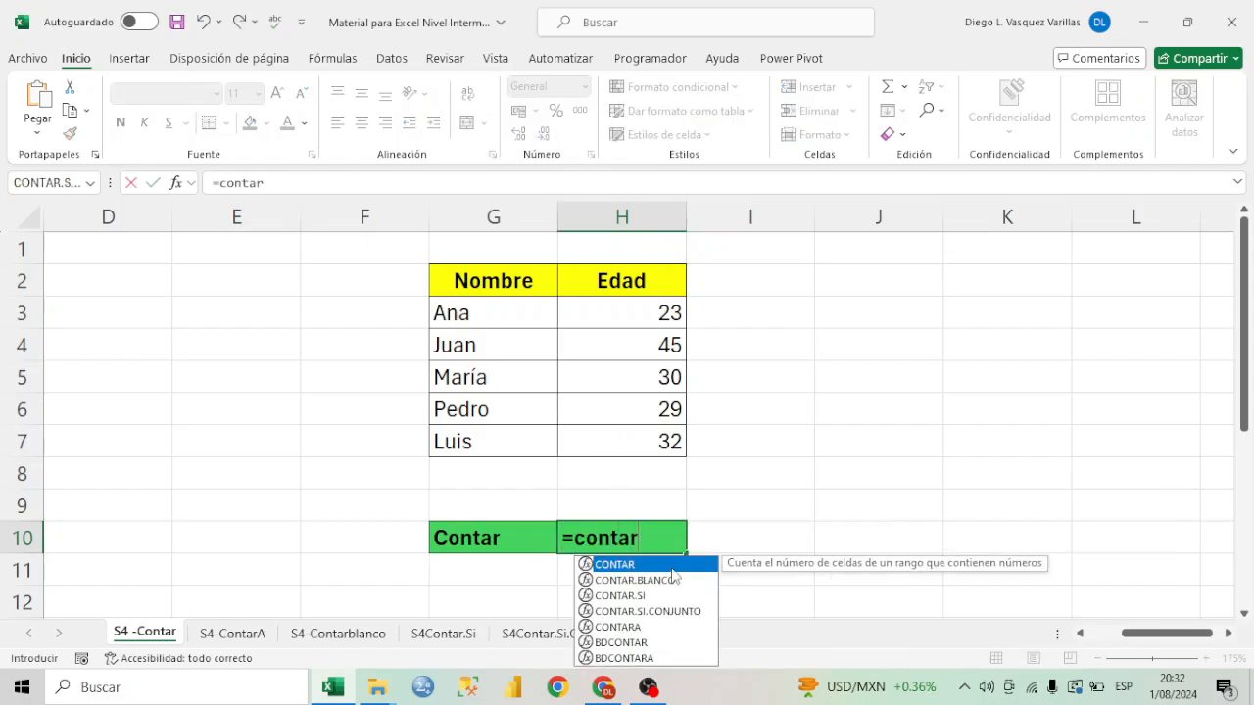
double_click(643, 566)
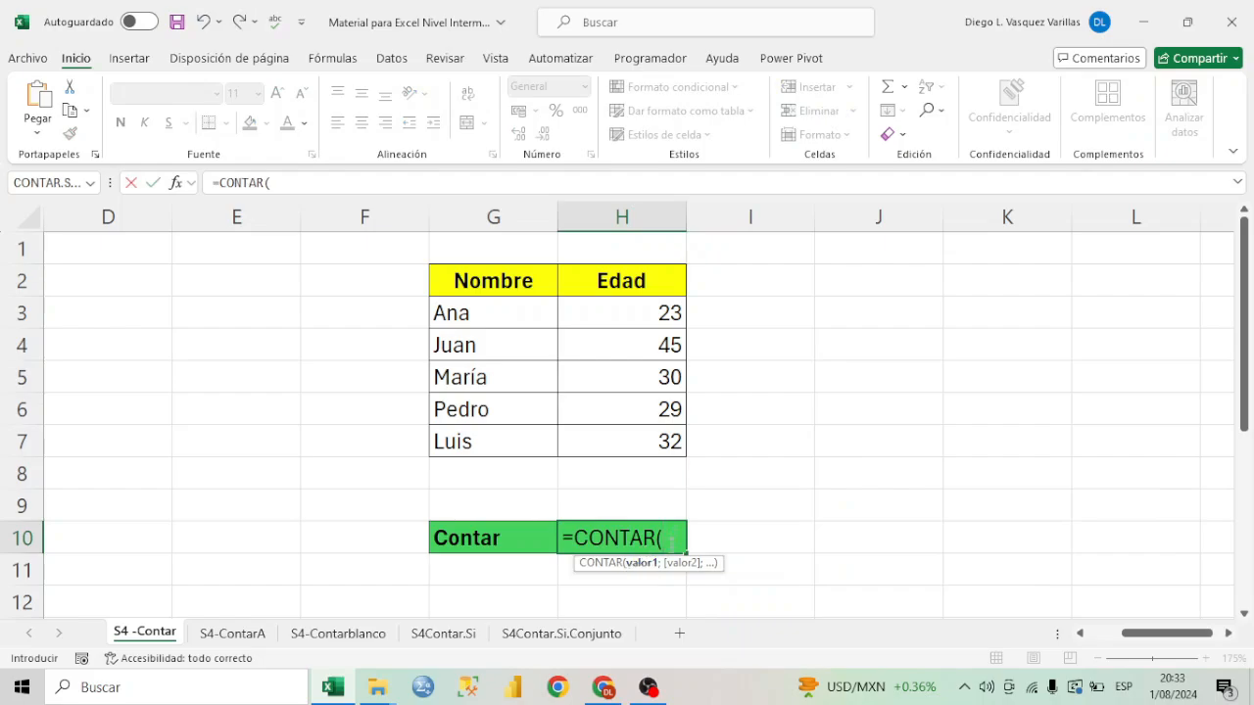
left_click(616, 321)
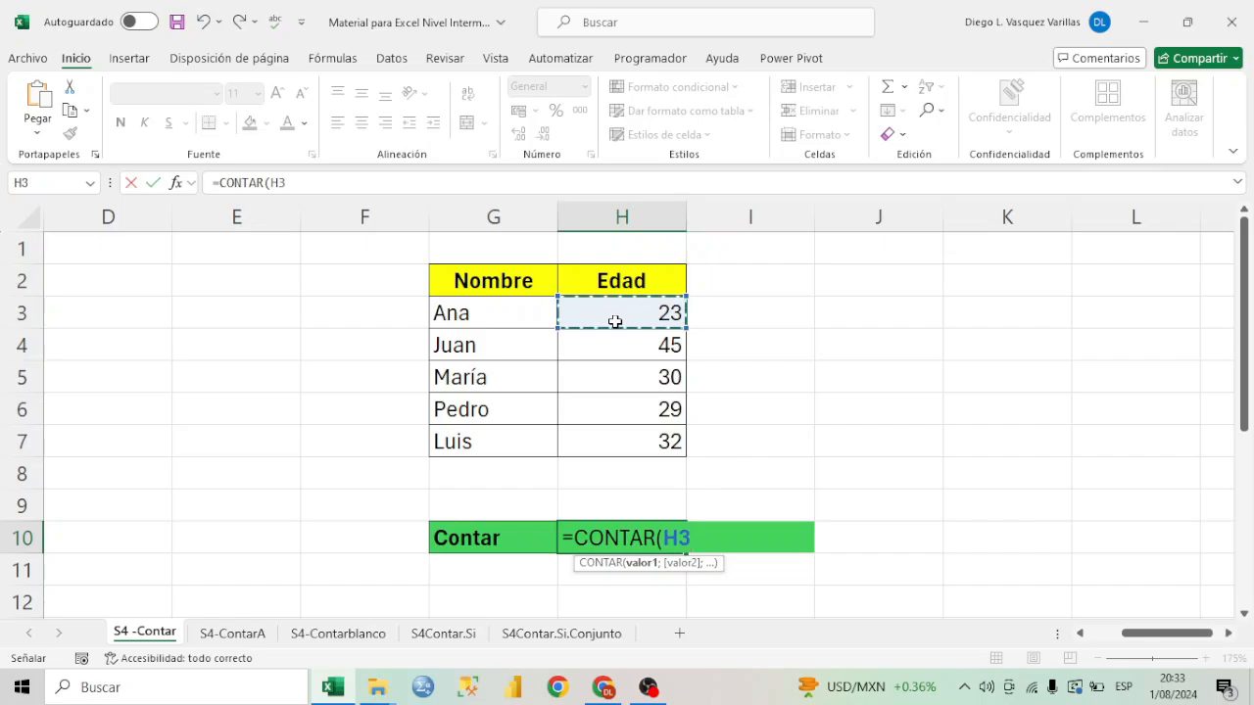
type(";")
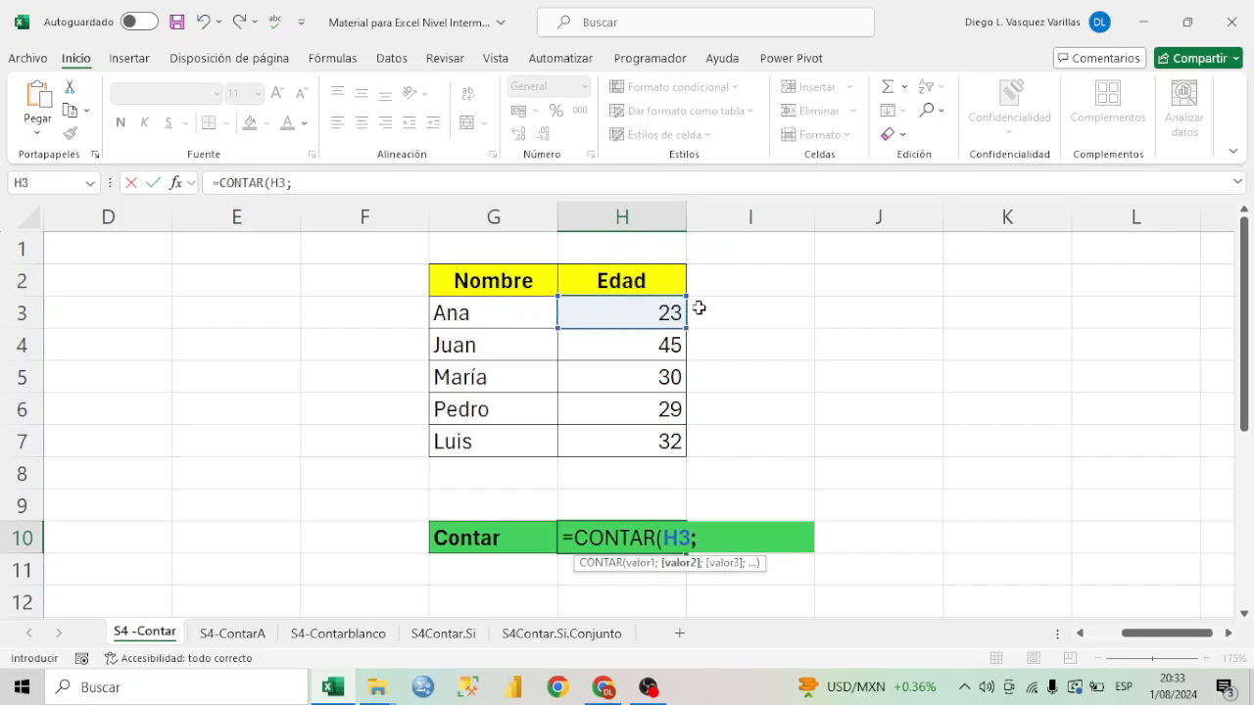
left_click(631, 352)
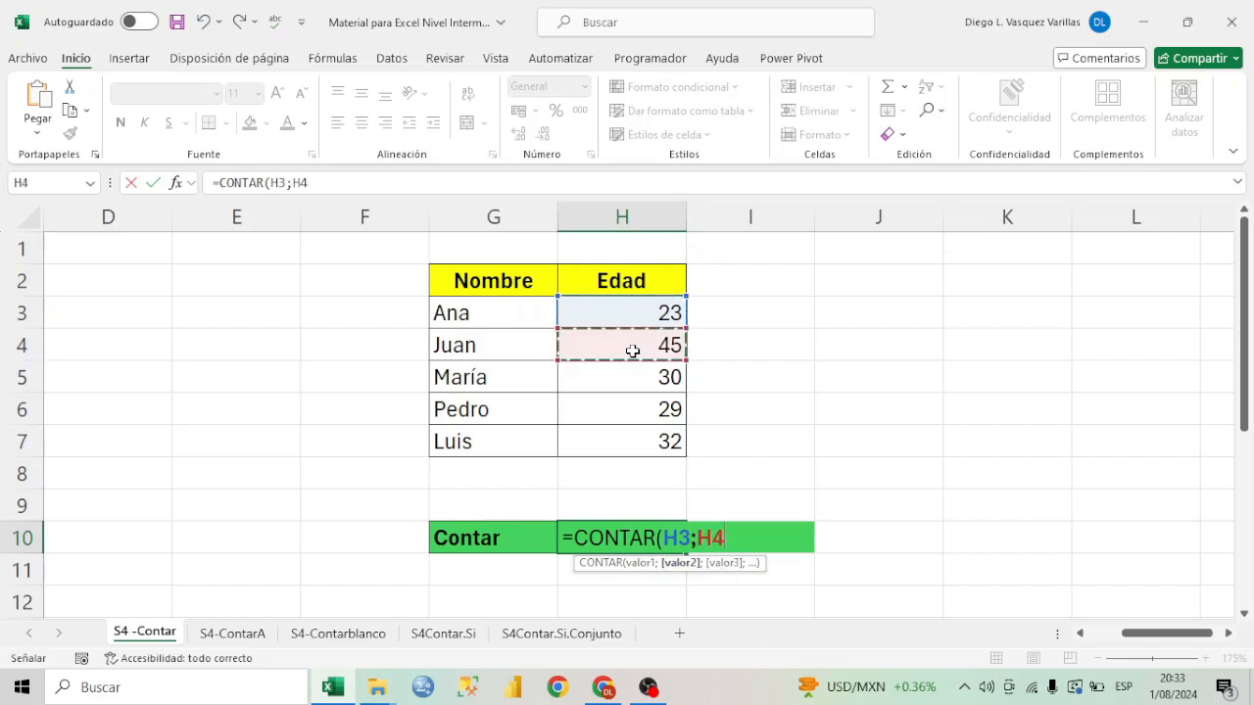
type(";")
left_click(668, 378)
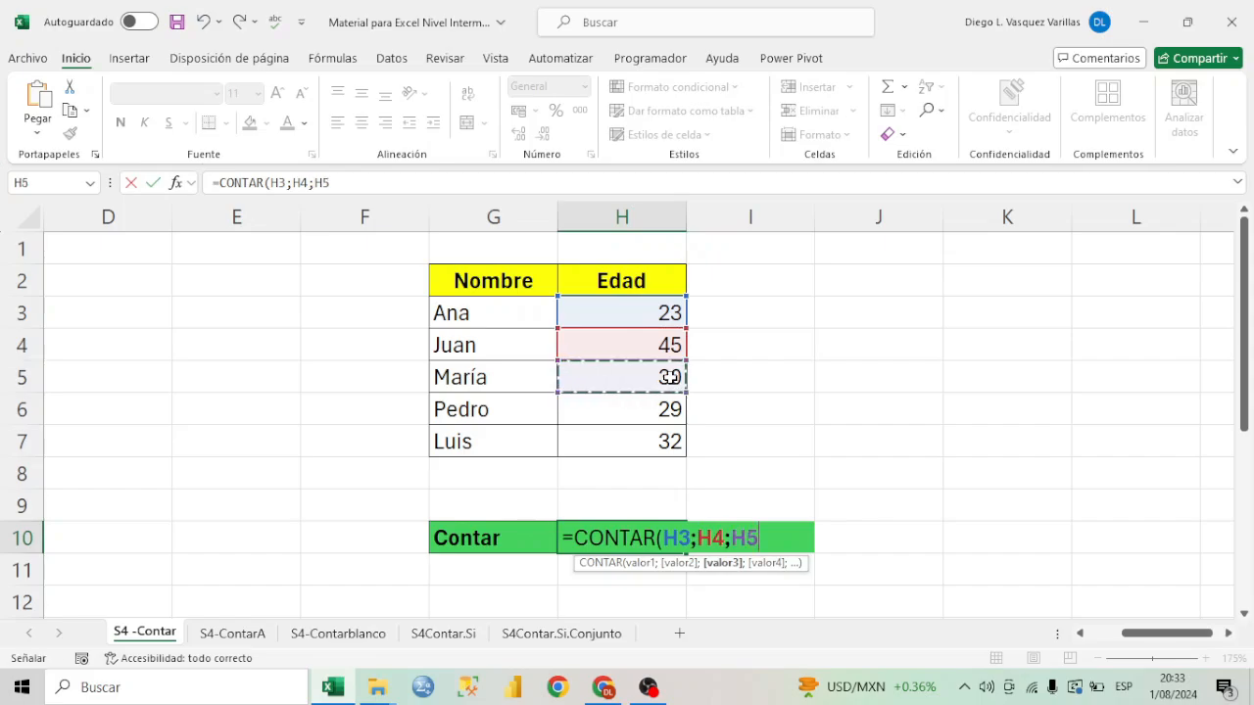
type(";")
left_click(670, 410)
type(";")
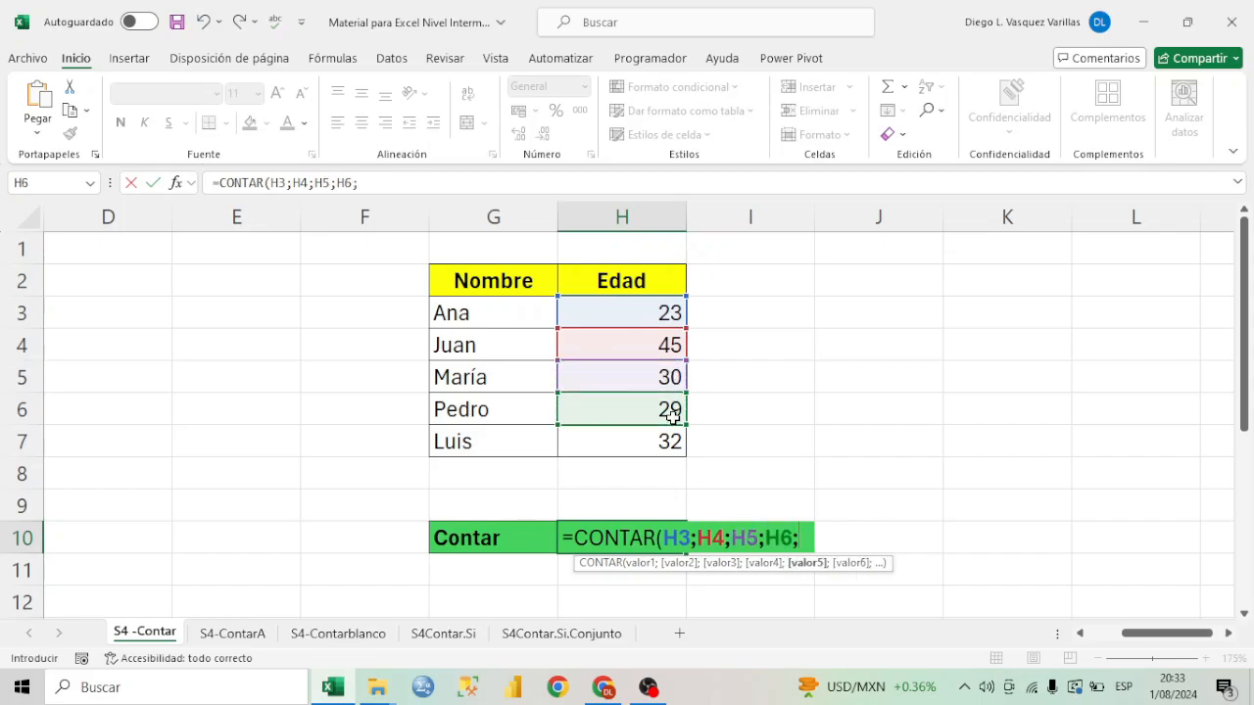
left_click(667, 439)
type(";")
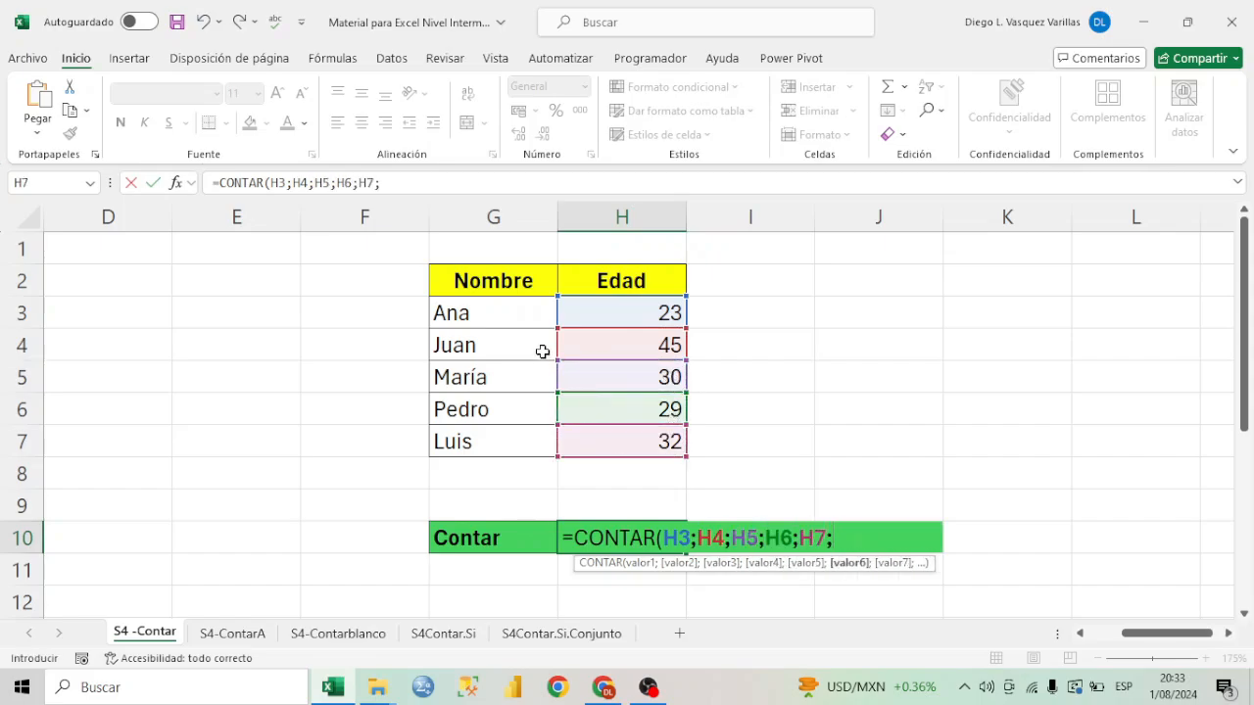
Step: Add the name cells G3, G4, G5, G6 and G7 as further separate arguments and complete the CONTAR formula
left_click(528, 318)
type(";")
left_click(527, 345)
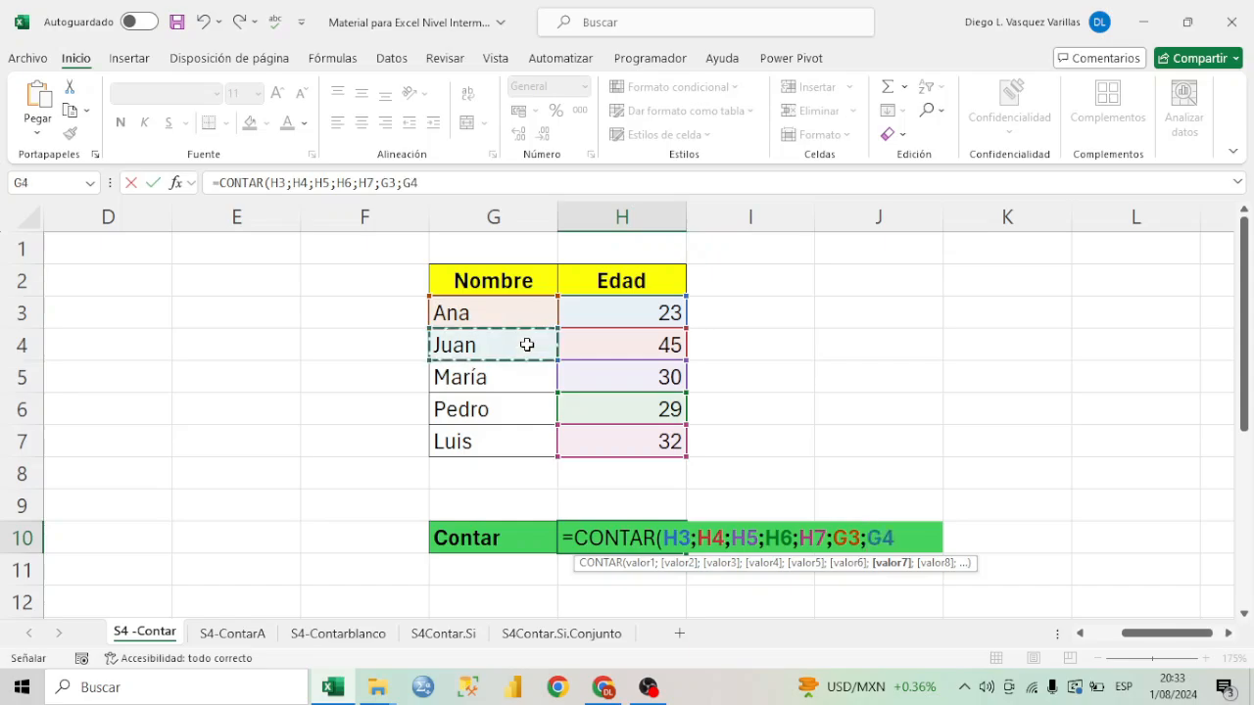
type(";")
left_click(539, 376)
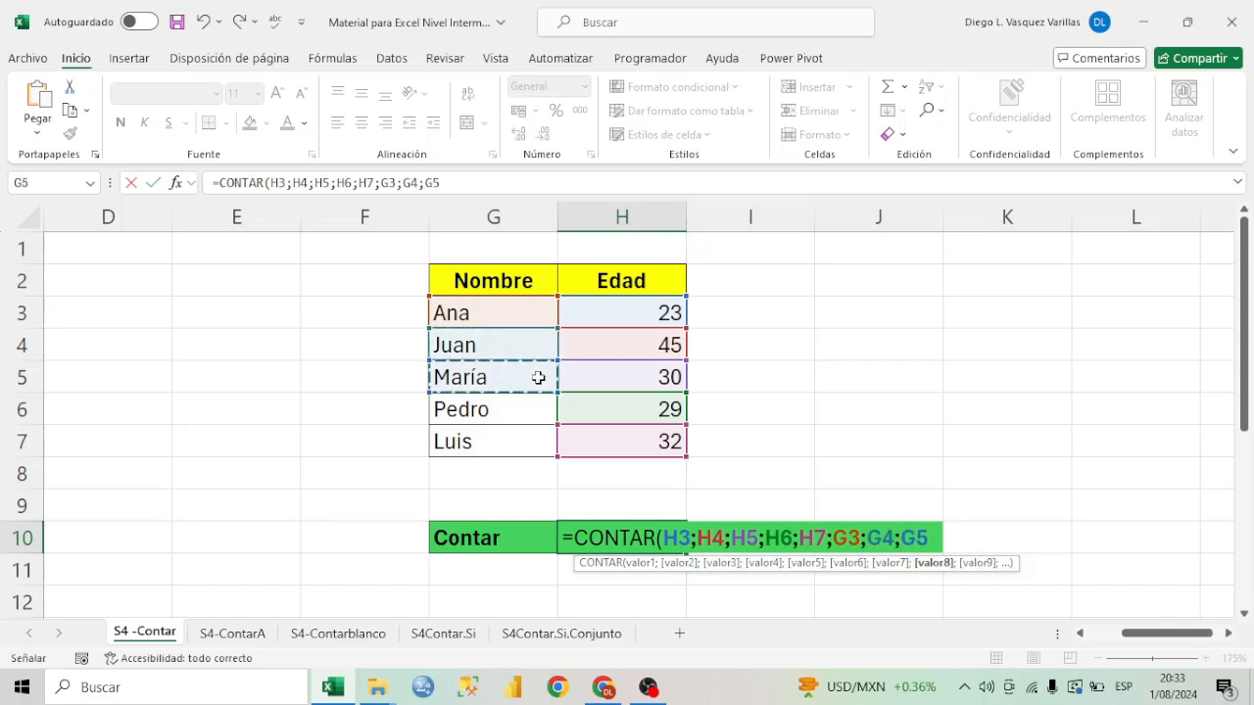
type(";")
left_click(529, 406)
type(";")
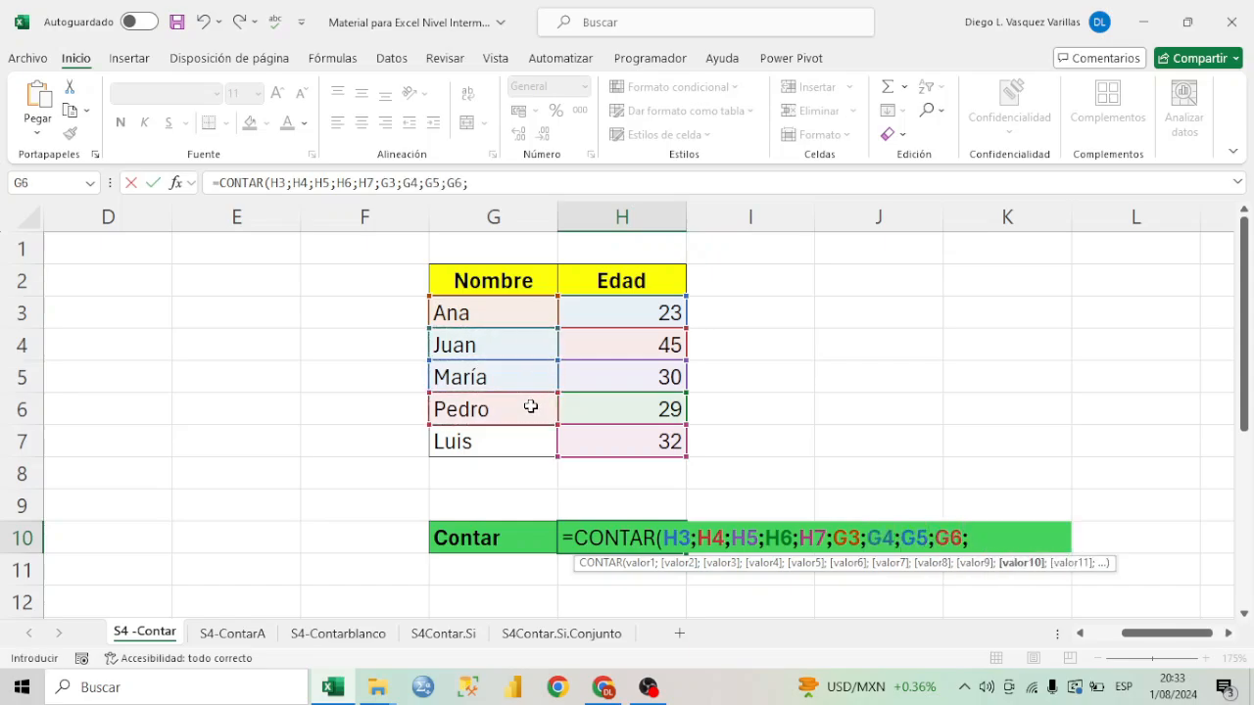
left_click(527, 434)
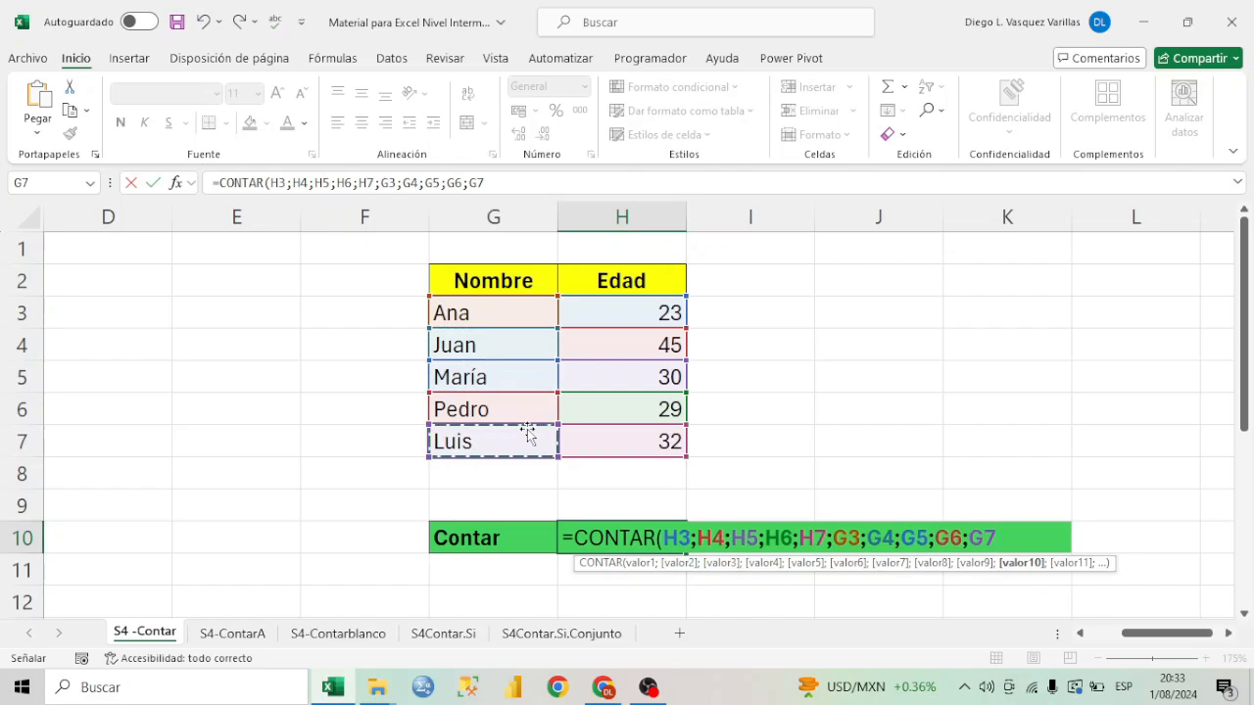
type(")")
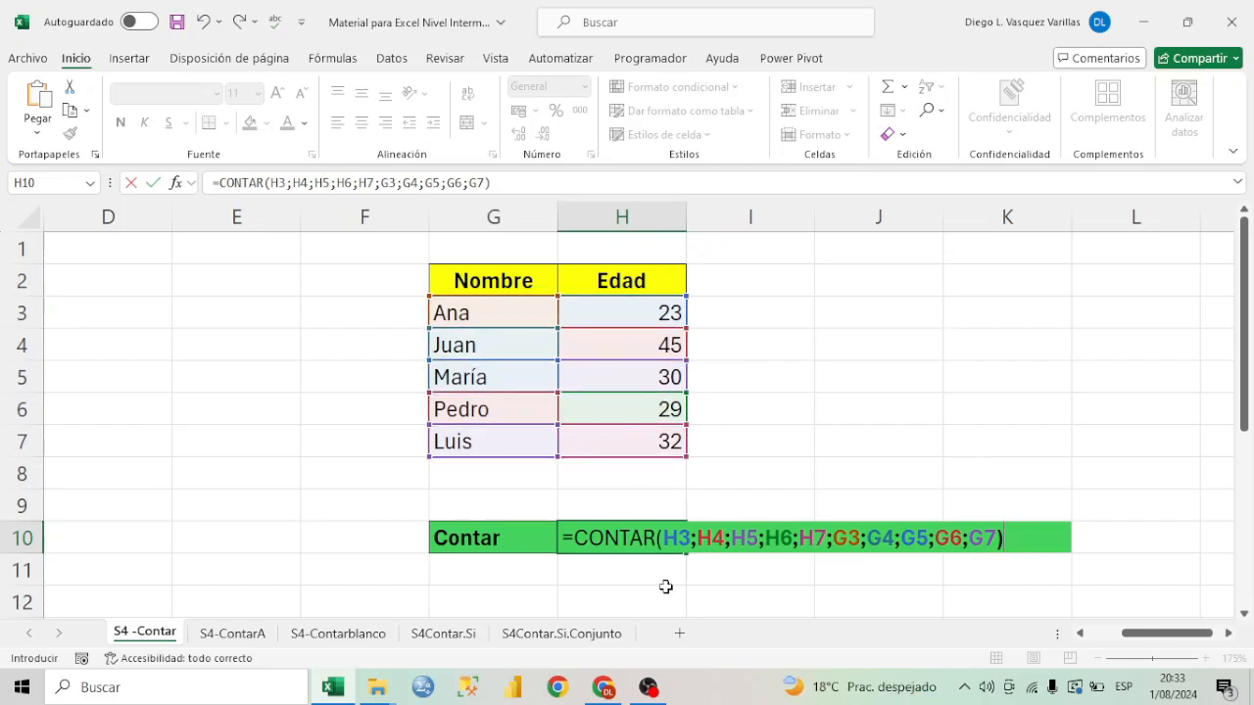
left_click(1061, 540)
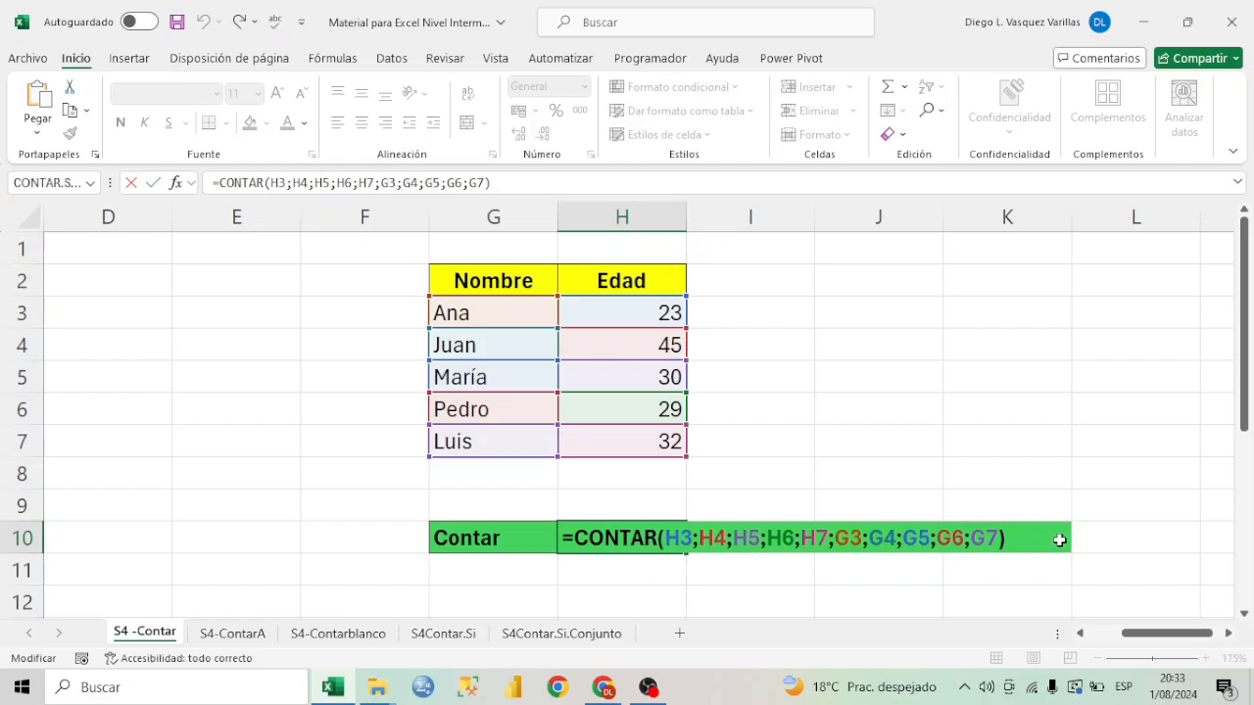
key("Return")
Step: Enter =CONTAR(G3:H7) in H10 to count the numeric cells across the whole Nombre and Edad range
left_click(654, 549)
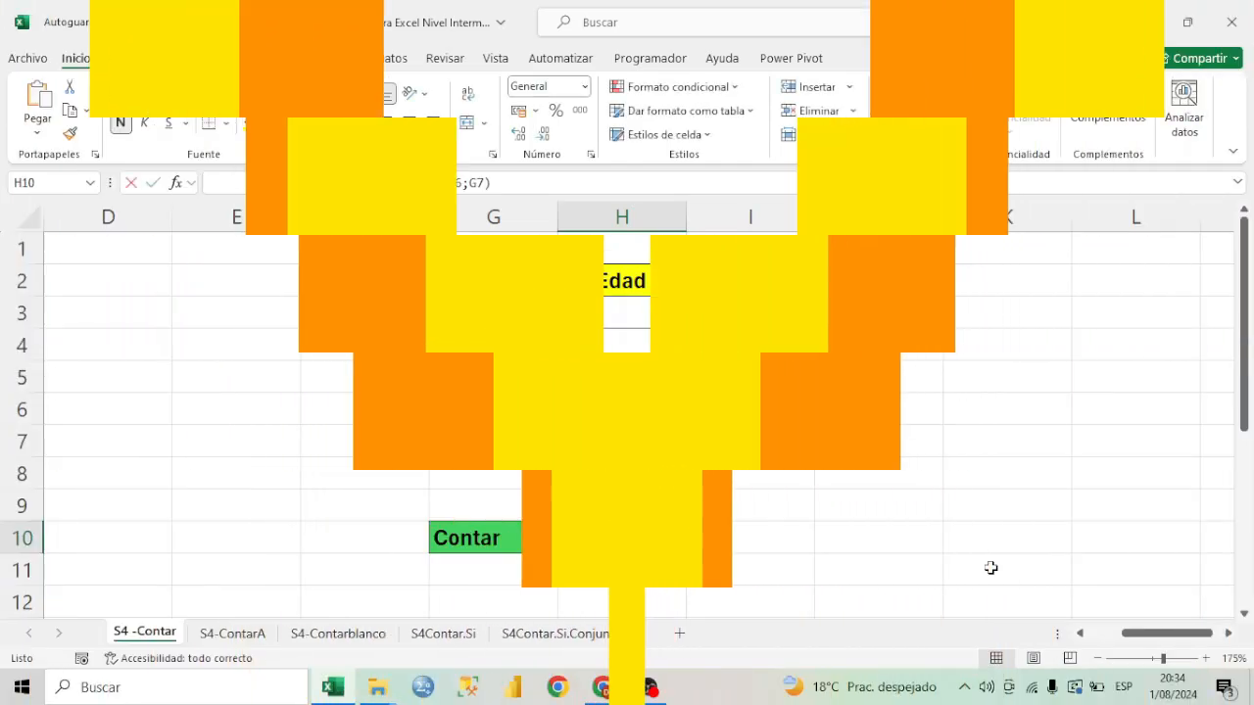
type("=con")
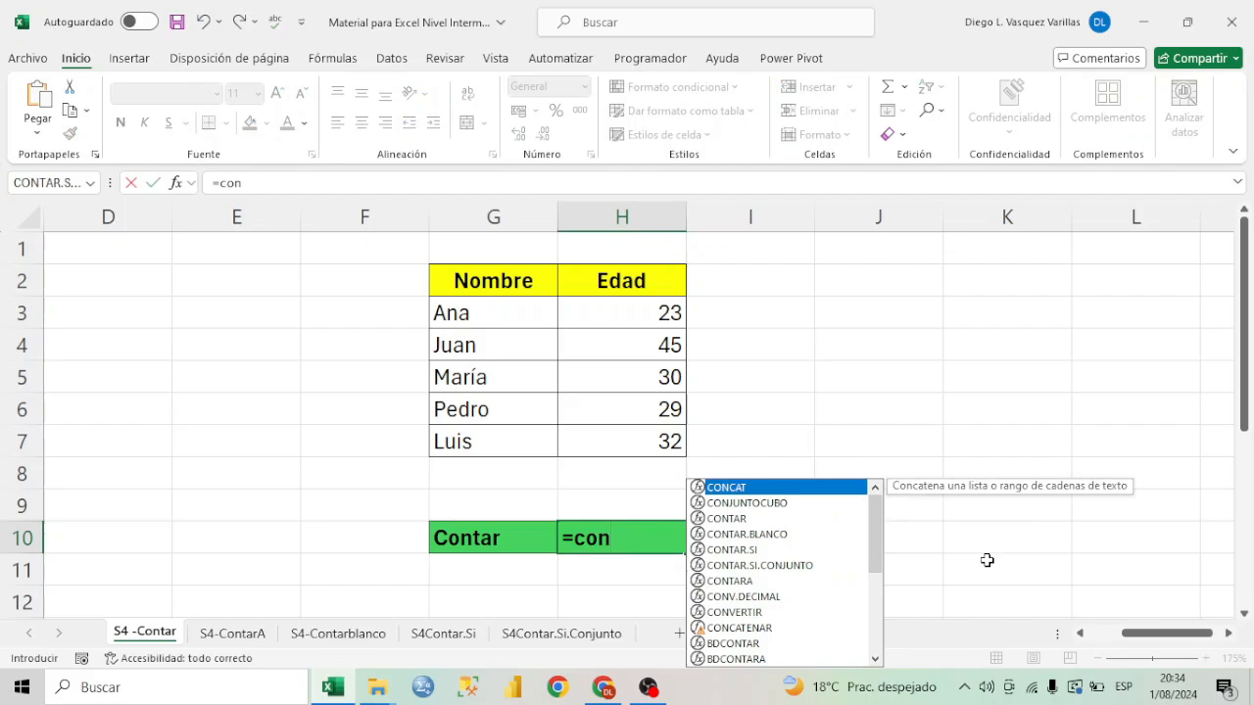
double_click(753, 518)
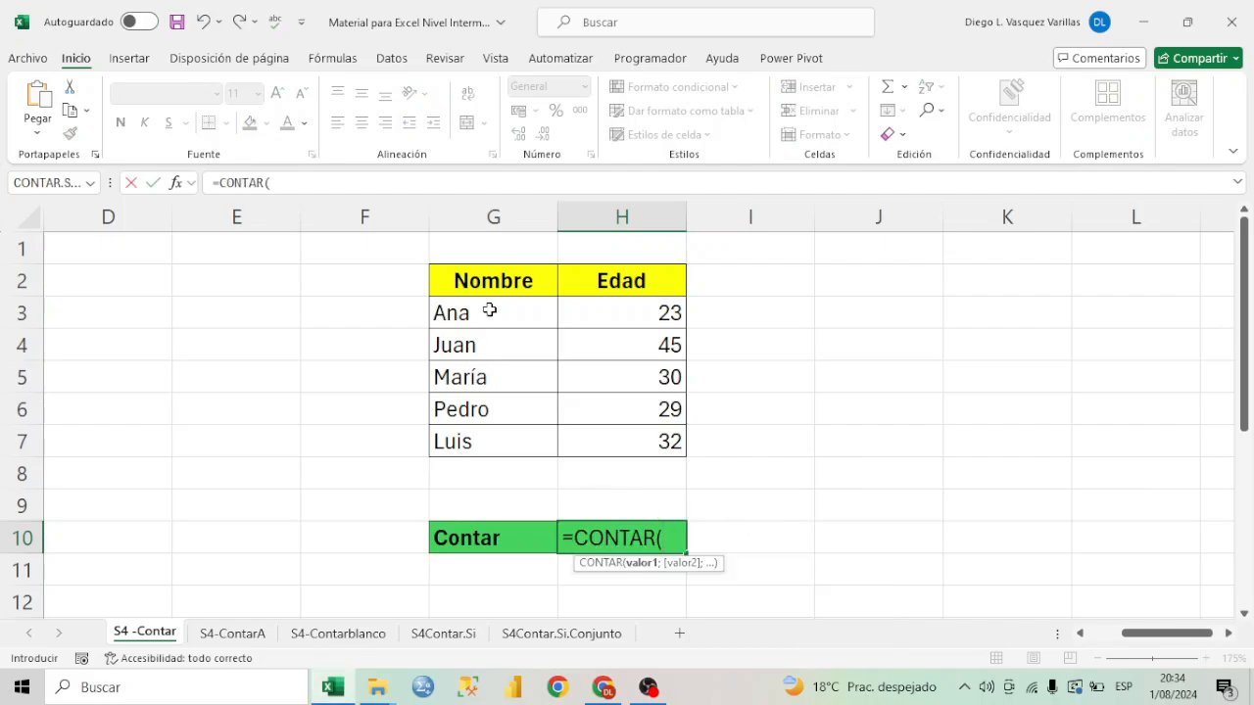
left_click_drag(490, 311, 659, 443)
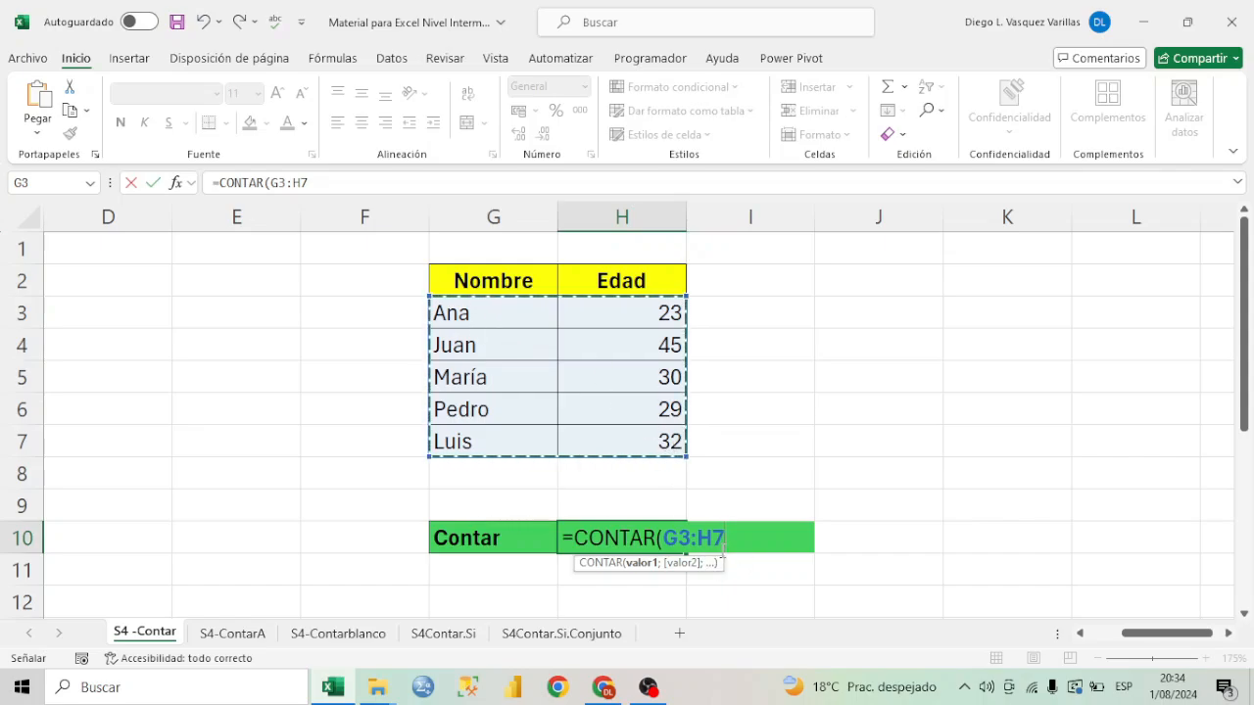
type(")")
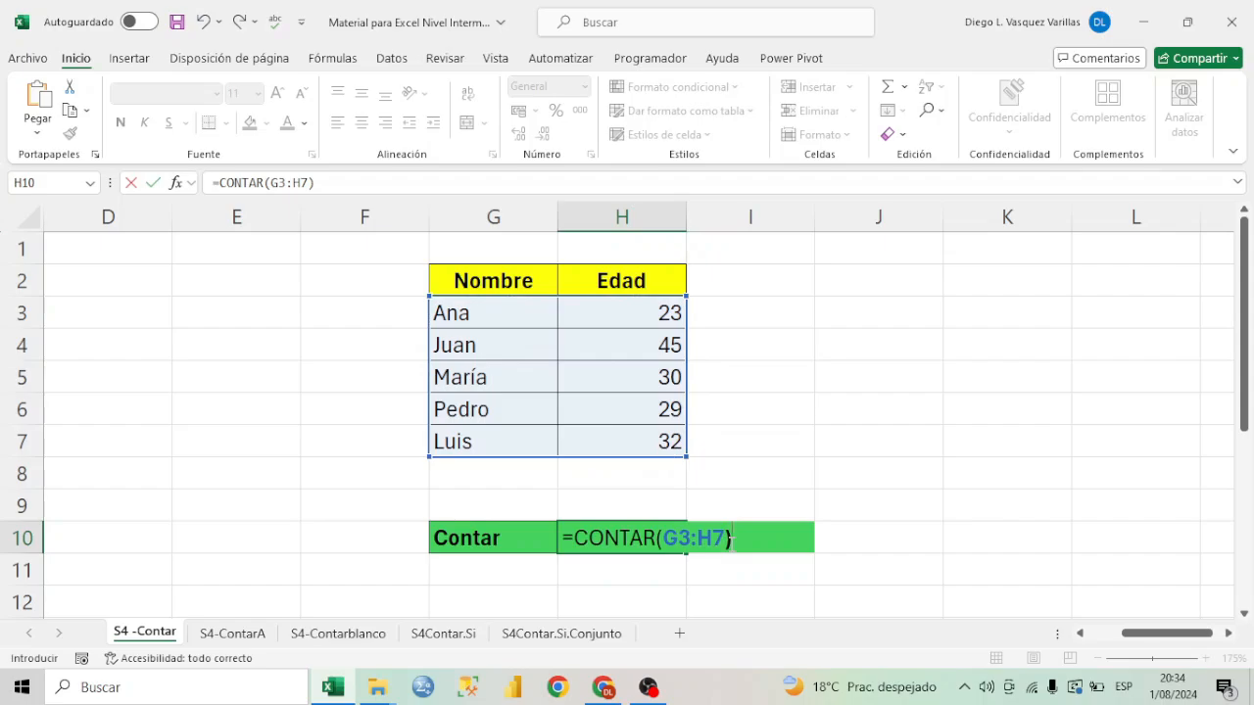
key("Return")
key("Up")
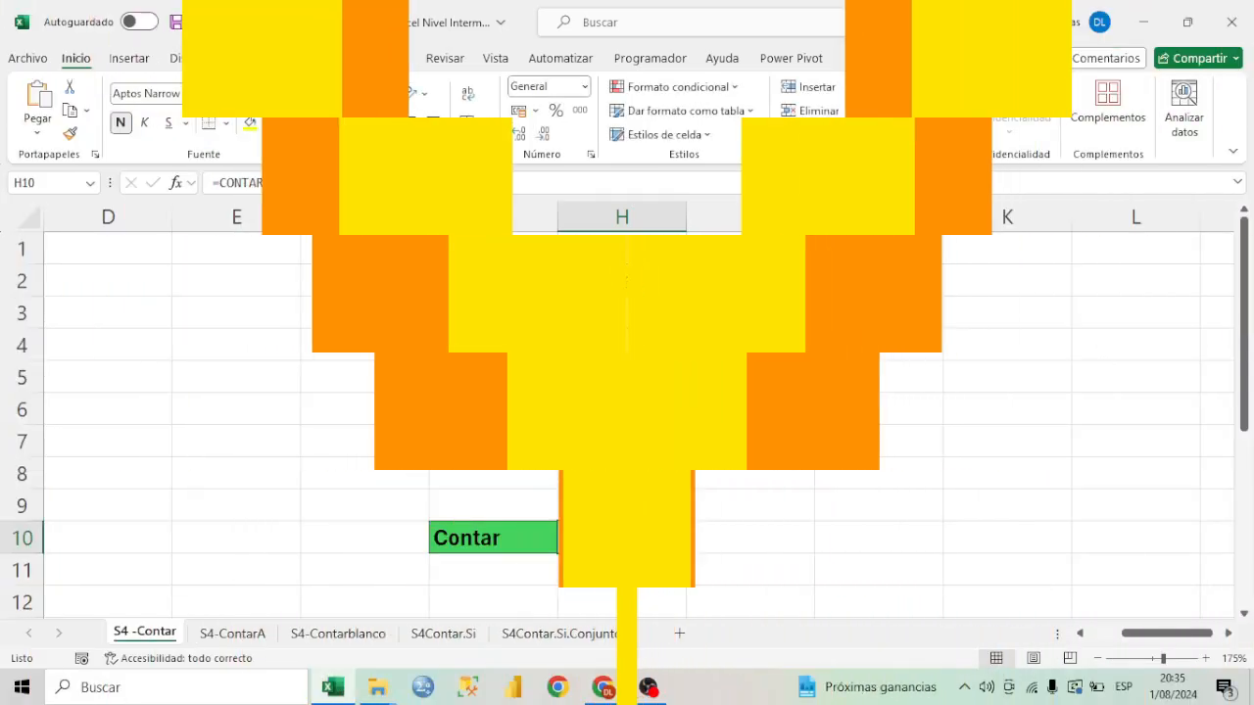
Step: Replace the names in G5, G6 and G7 with the numbers 10, 100 and 9000
left_click(532, 378)
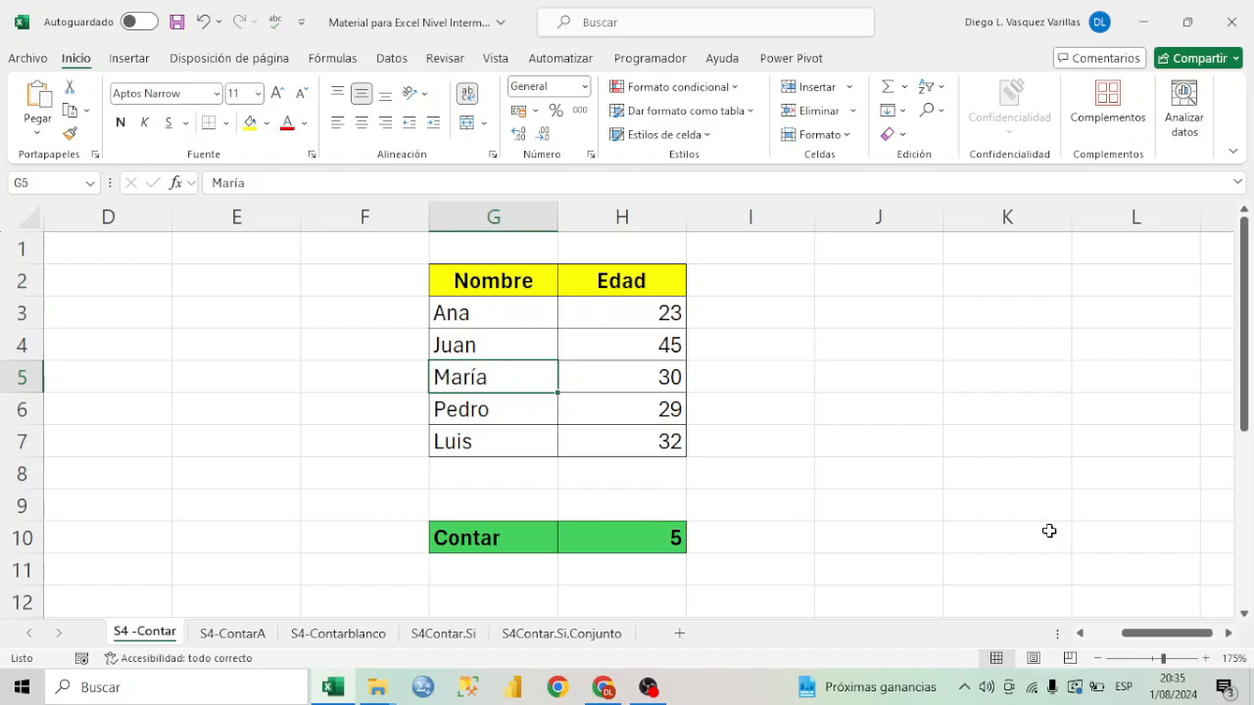
type("10")
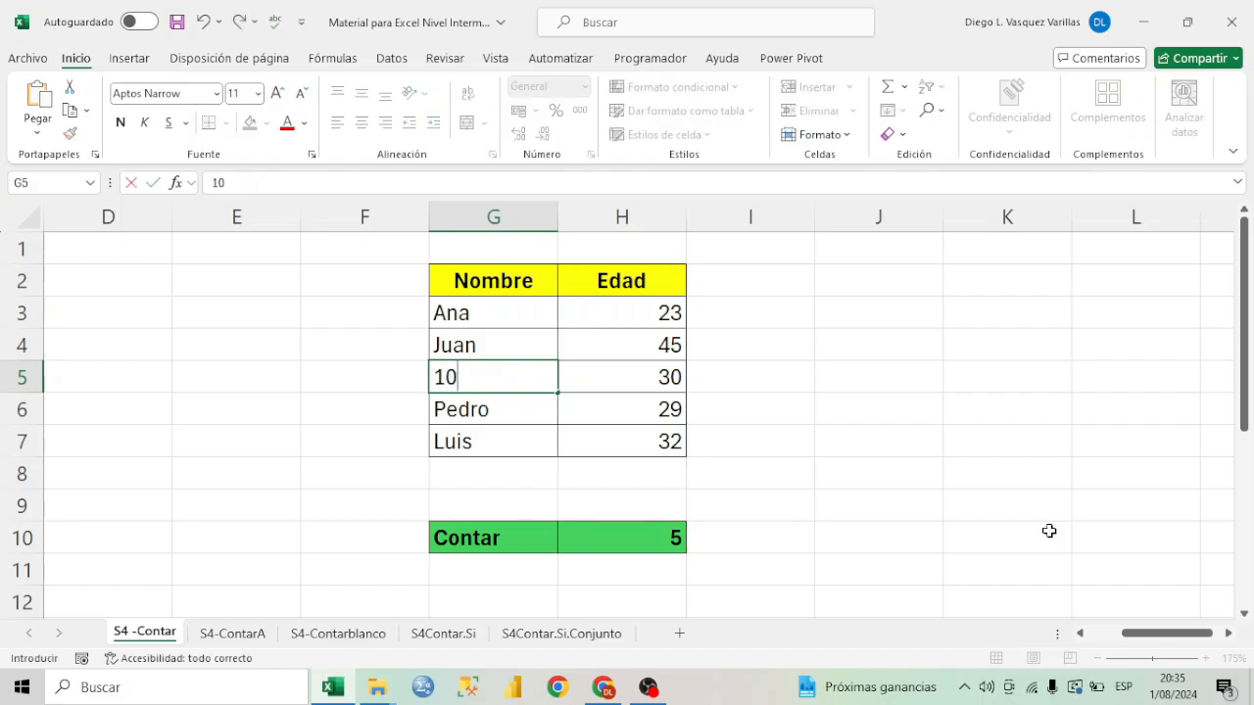
key("Return")
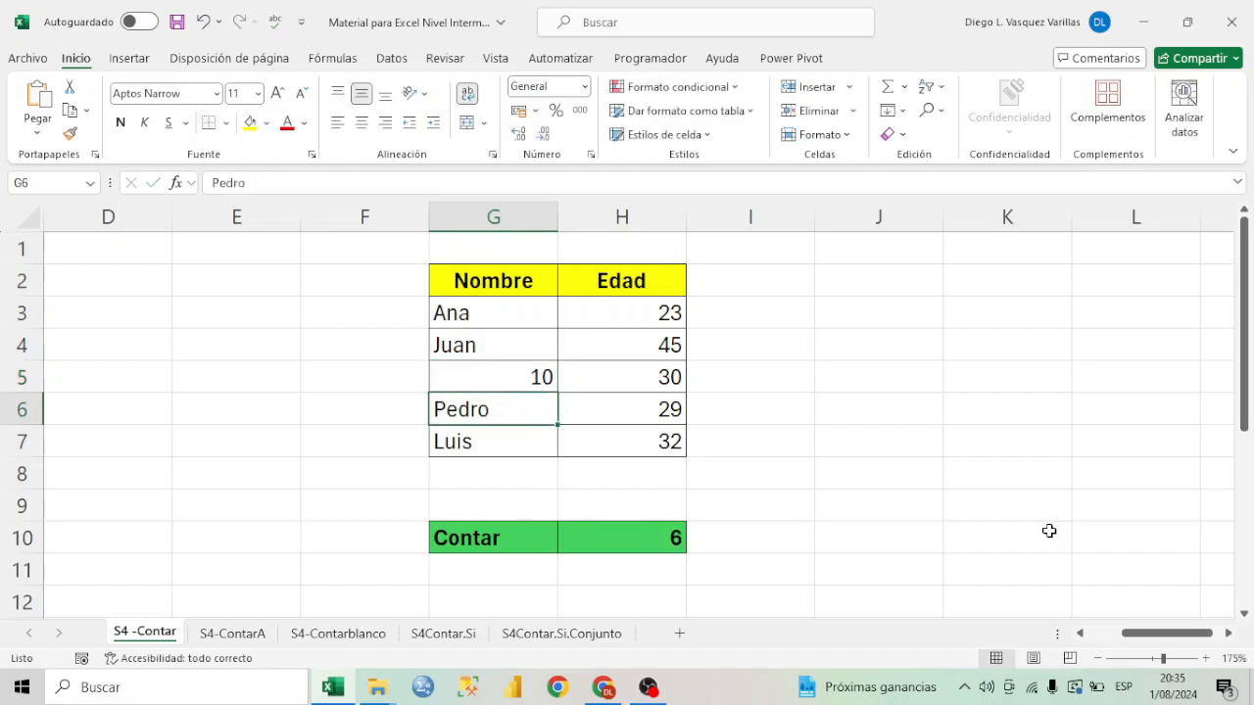
type("100")
key("Return")
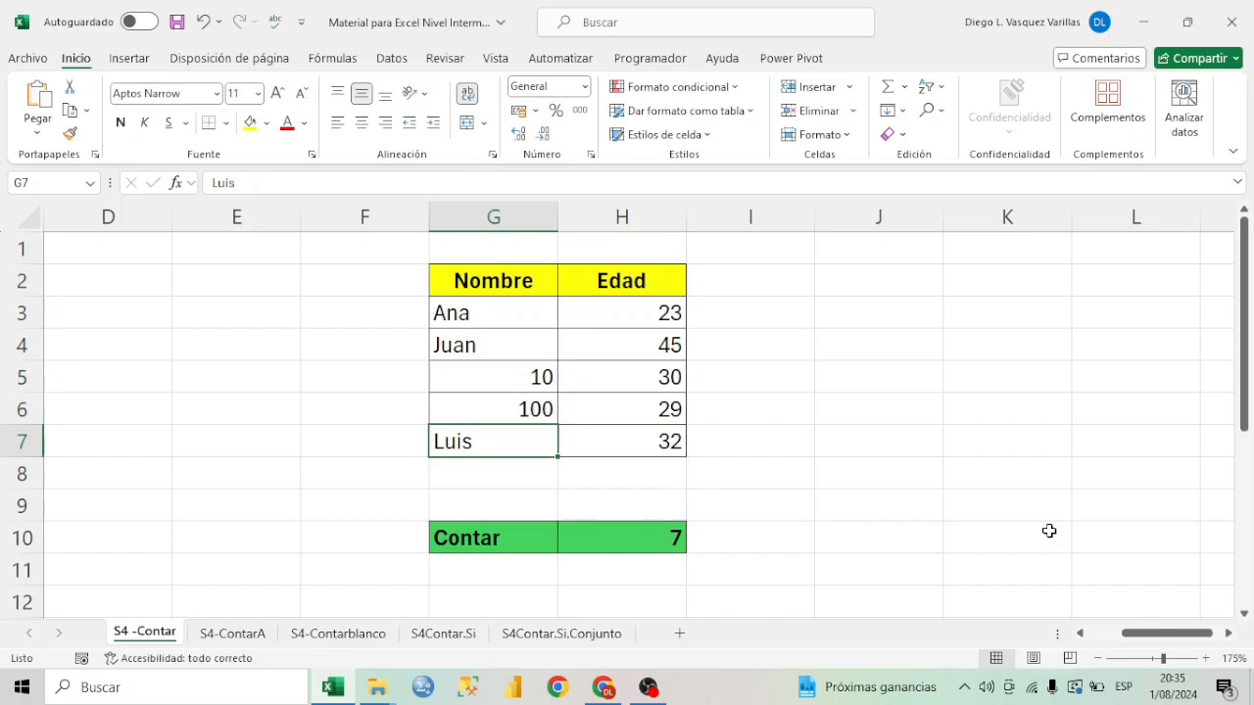
type("9000")
key("Return")
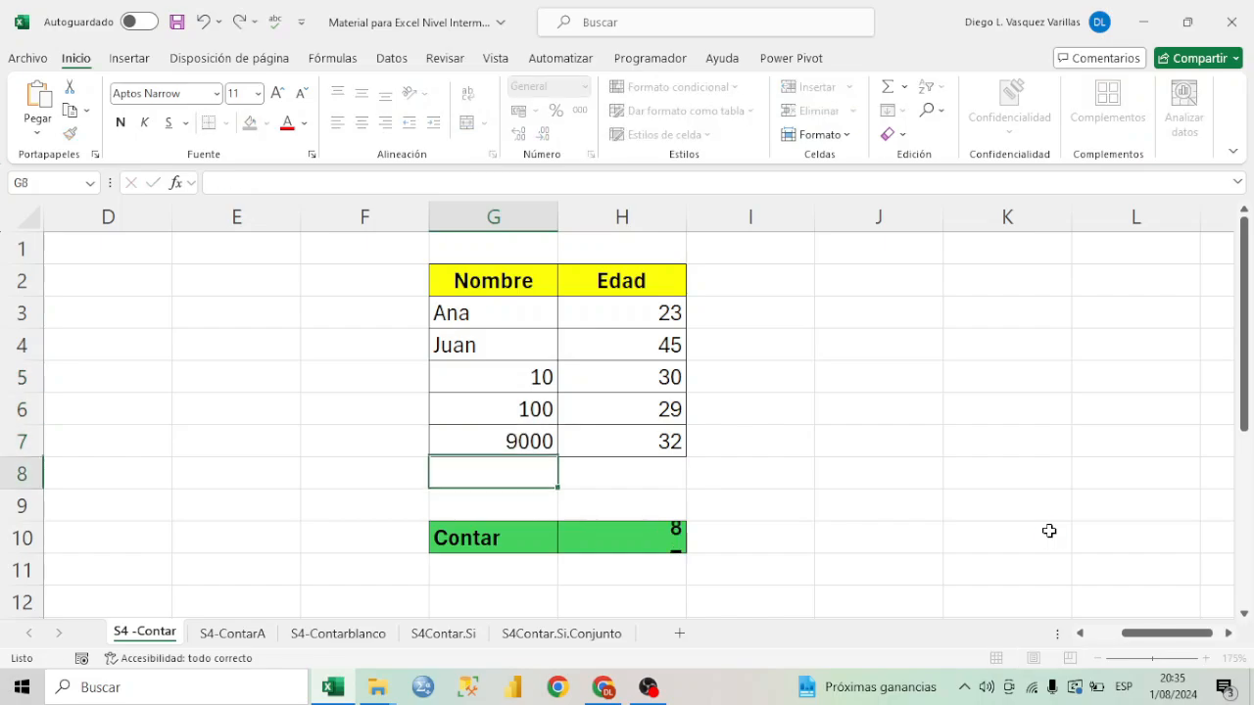
Step: Check the CONTAR formula in H10 against the numeric cells in the Nombre and Edad columns
left_click_drag(532, 377, 627, 439)
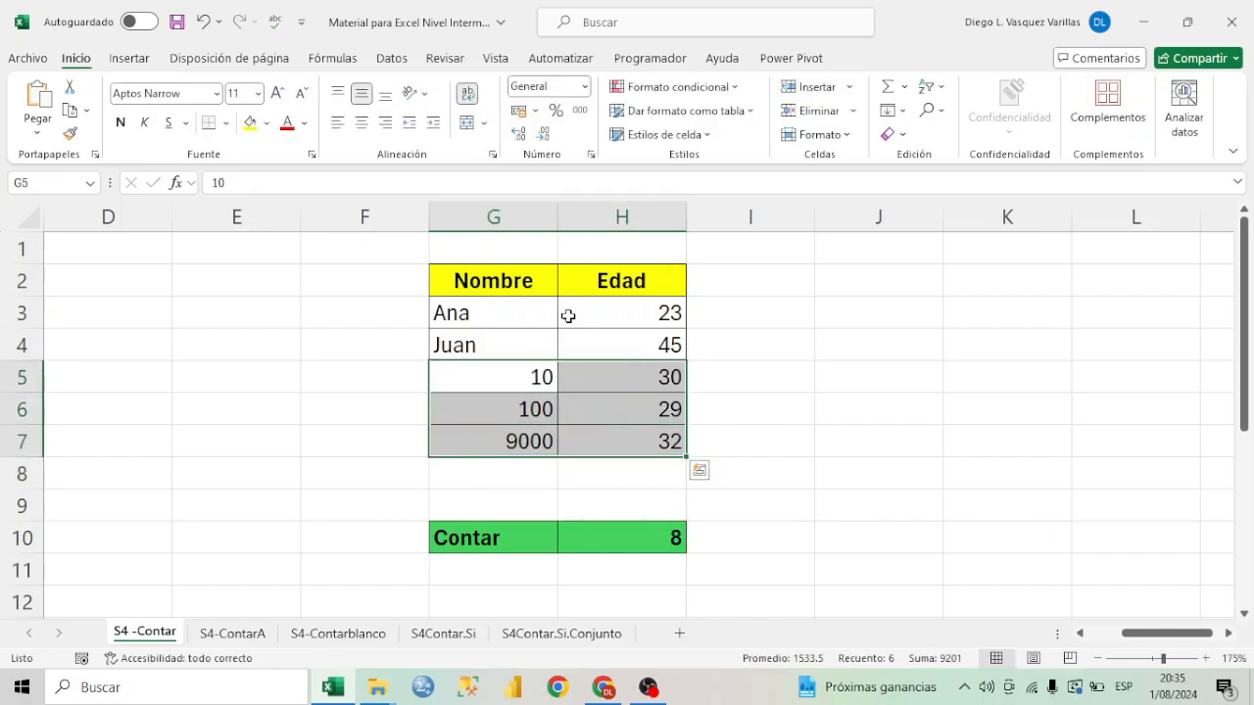
double_click(619, 540)
key("Escape")
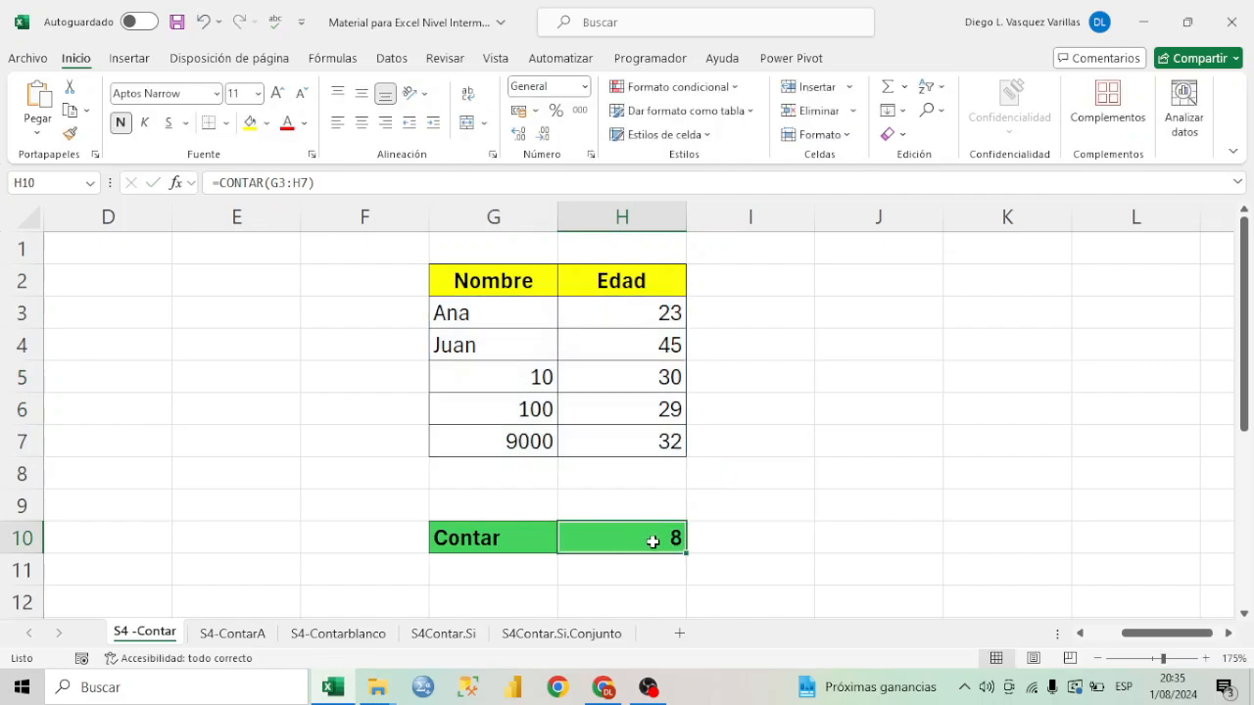
left_click_drag(530, 381, 616, 441)
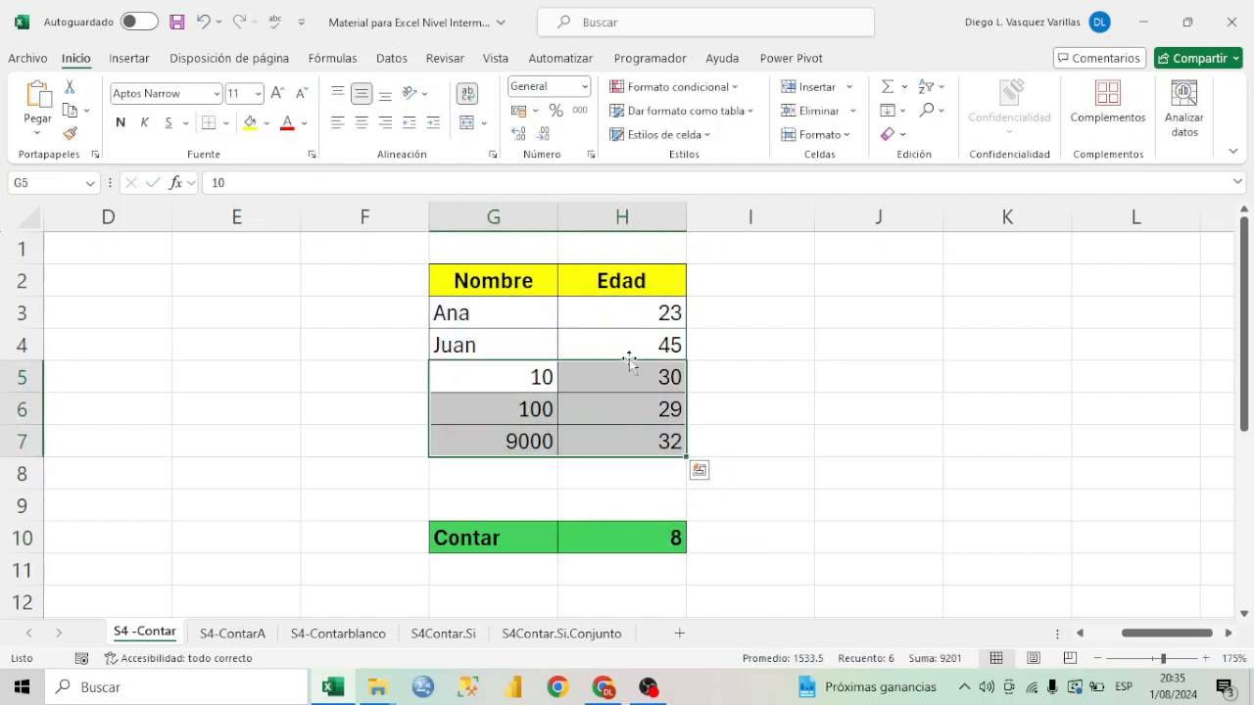
left_click(638, 319)
left_click_drag(638, 318, 532, 414)
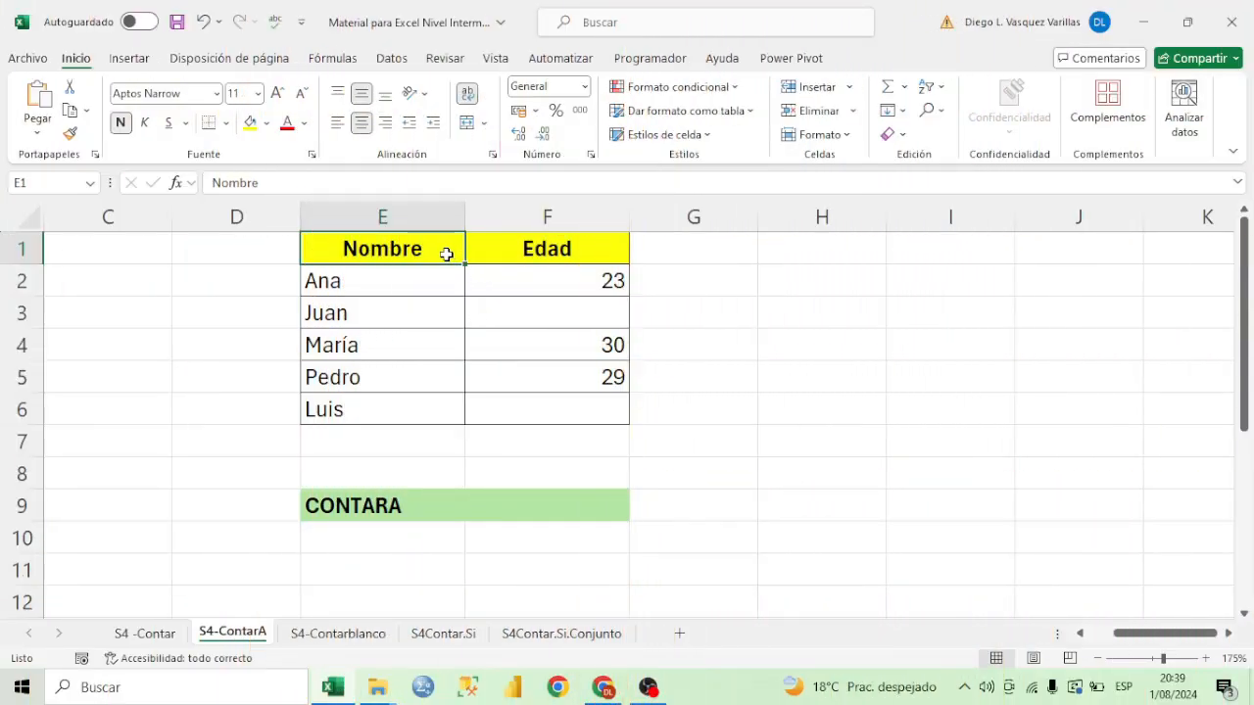
Step: Examine the Nombre and Edad columns of the table, including the blank age cells
left_click(490, 253)
left_click(431, 244)
left_click(518, 244)
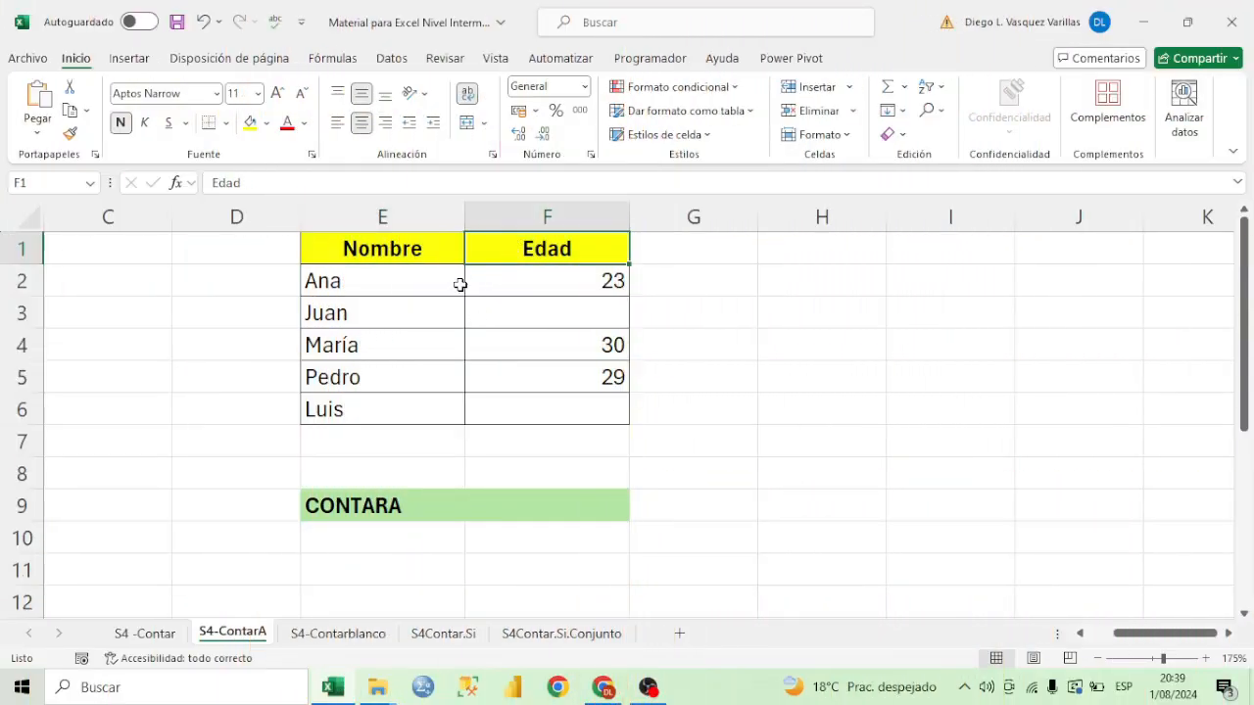
left_click_drag(414, 284, 427, 404)
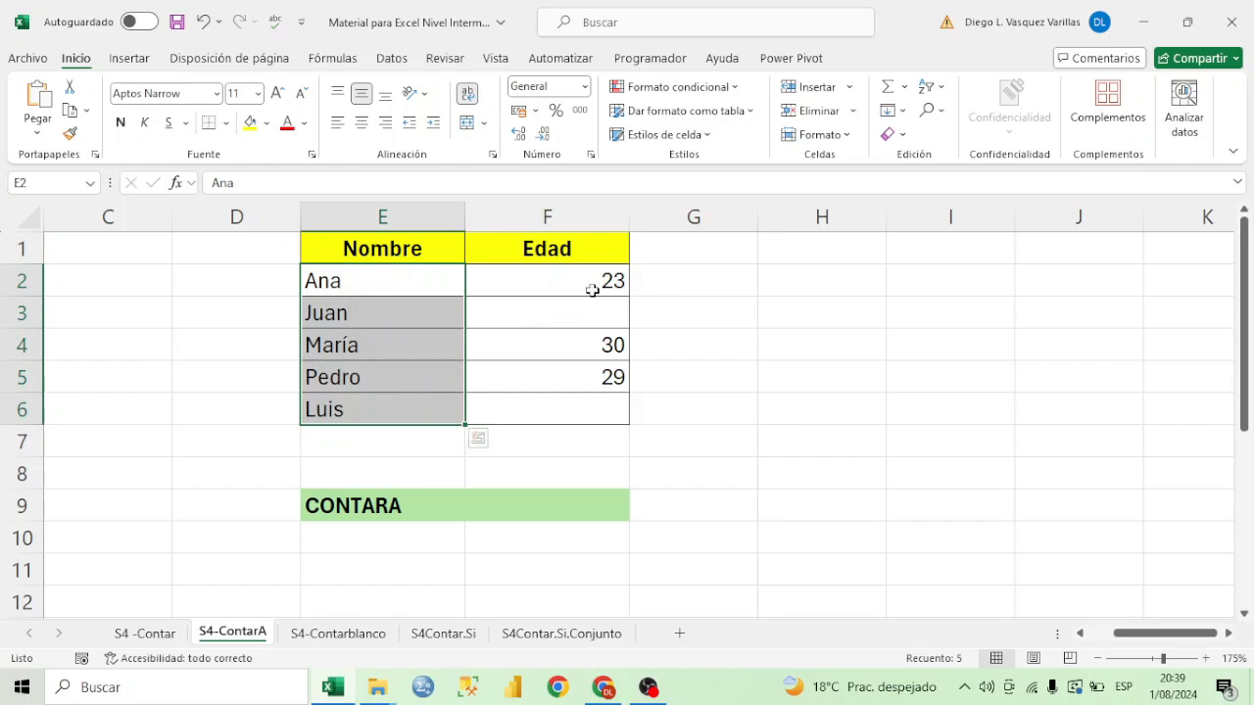
left_click_drag(585, 280, 605, 373)
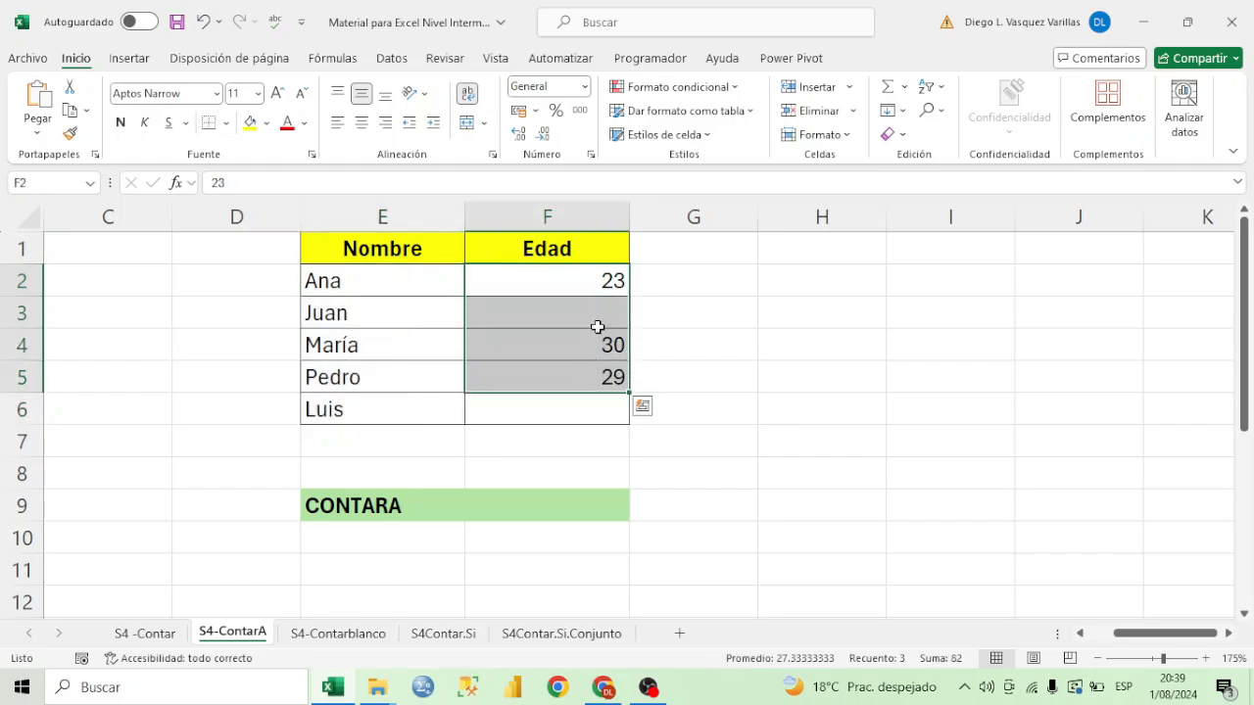
left_click(603, 409)
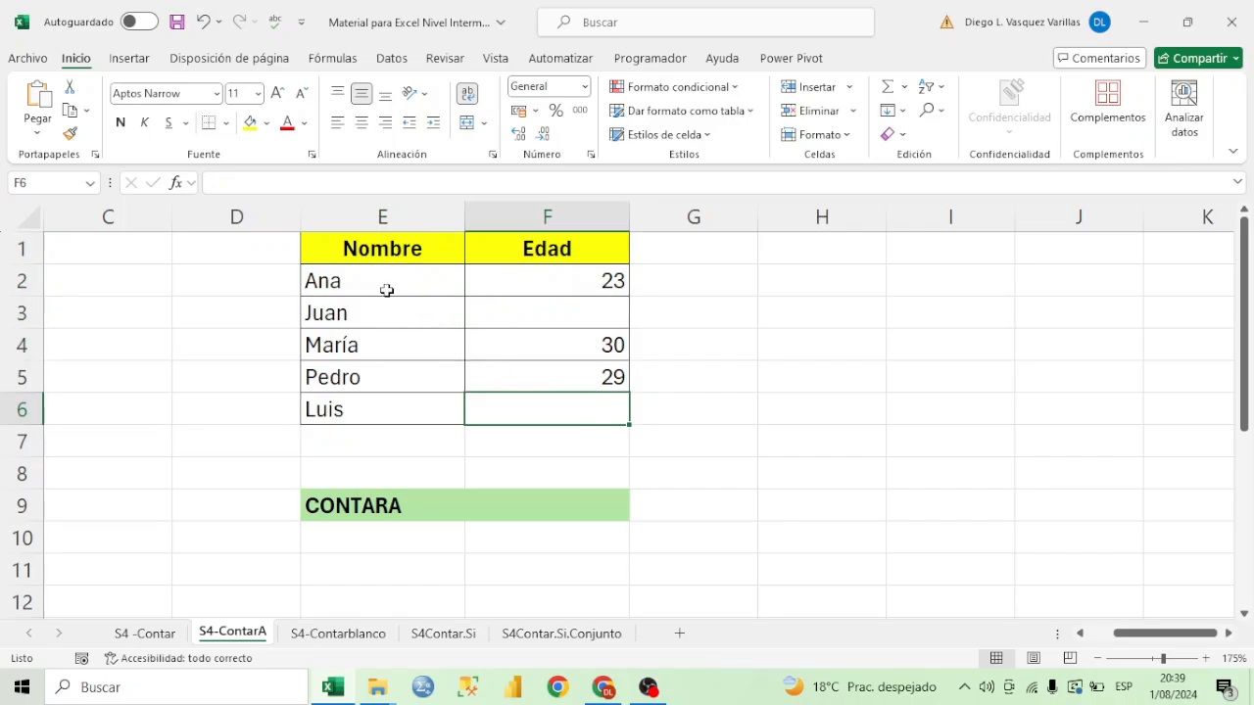
left_click_drag(386, 289, 384, 409)
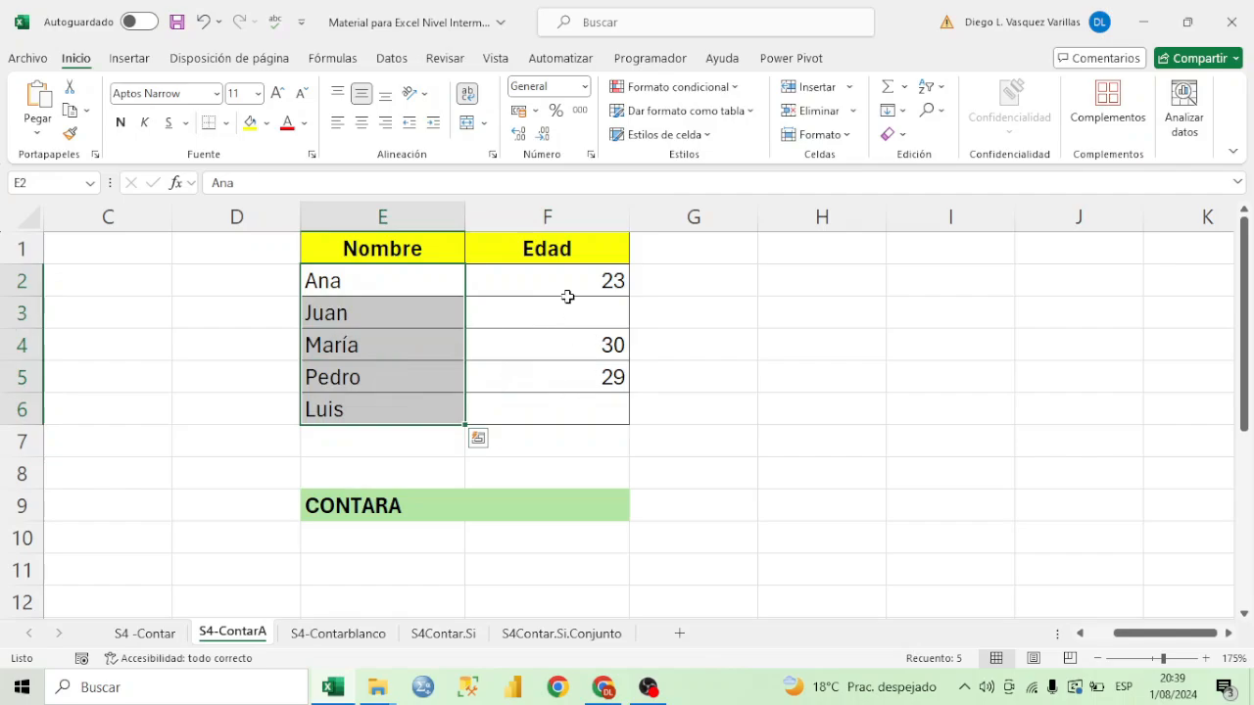
Step: Start a CONTARA formula in F9 with the age cells F2, F3, F4, F5 and F6 as separate arguments
left_click(547, 502)
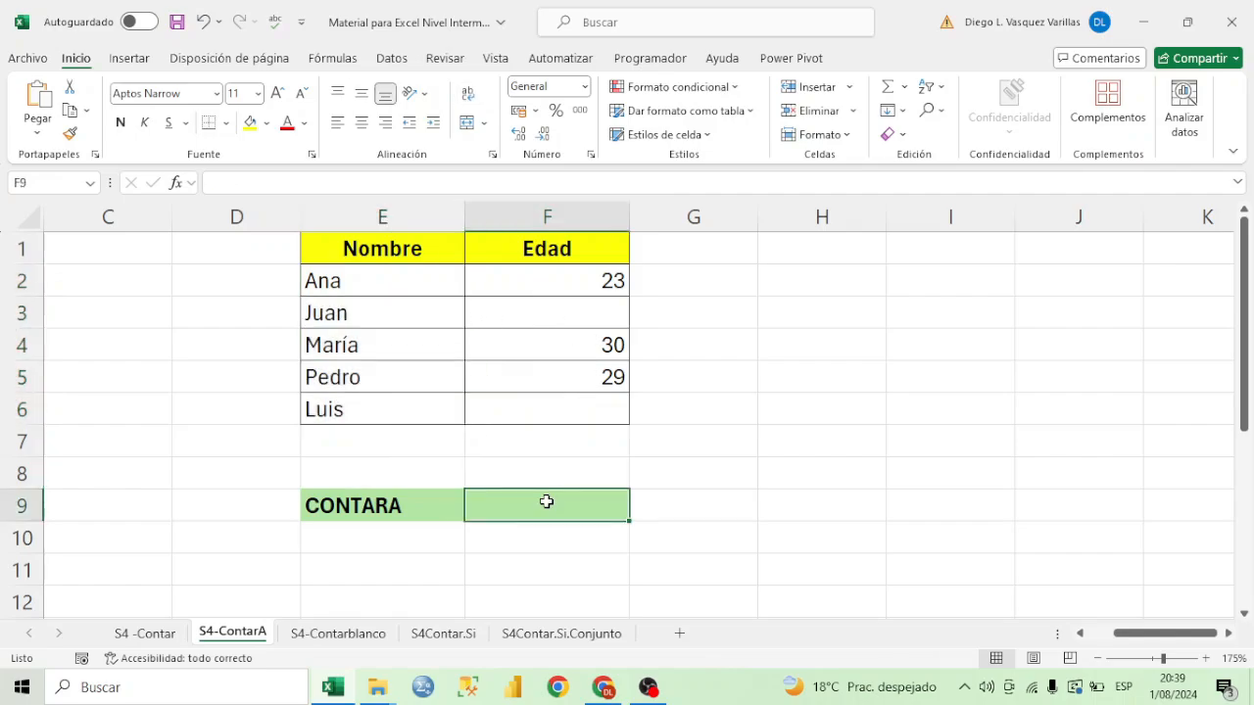
type("=")
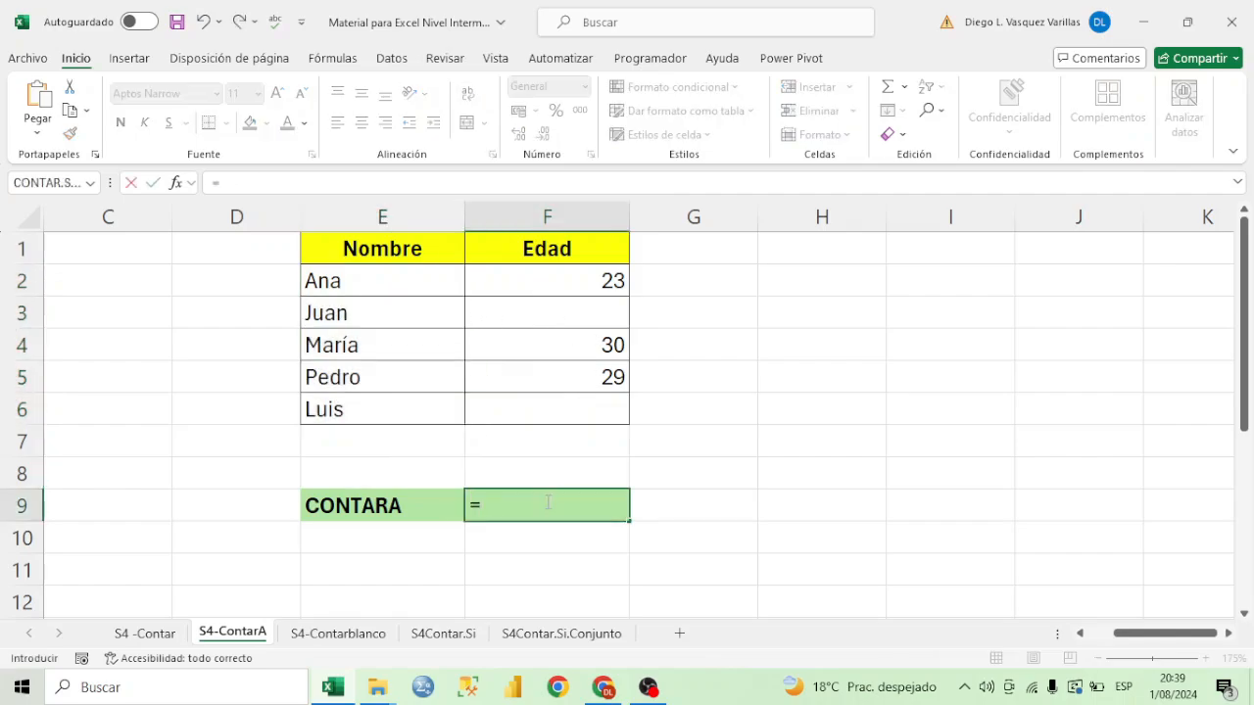
type("cont")
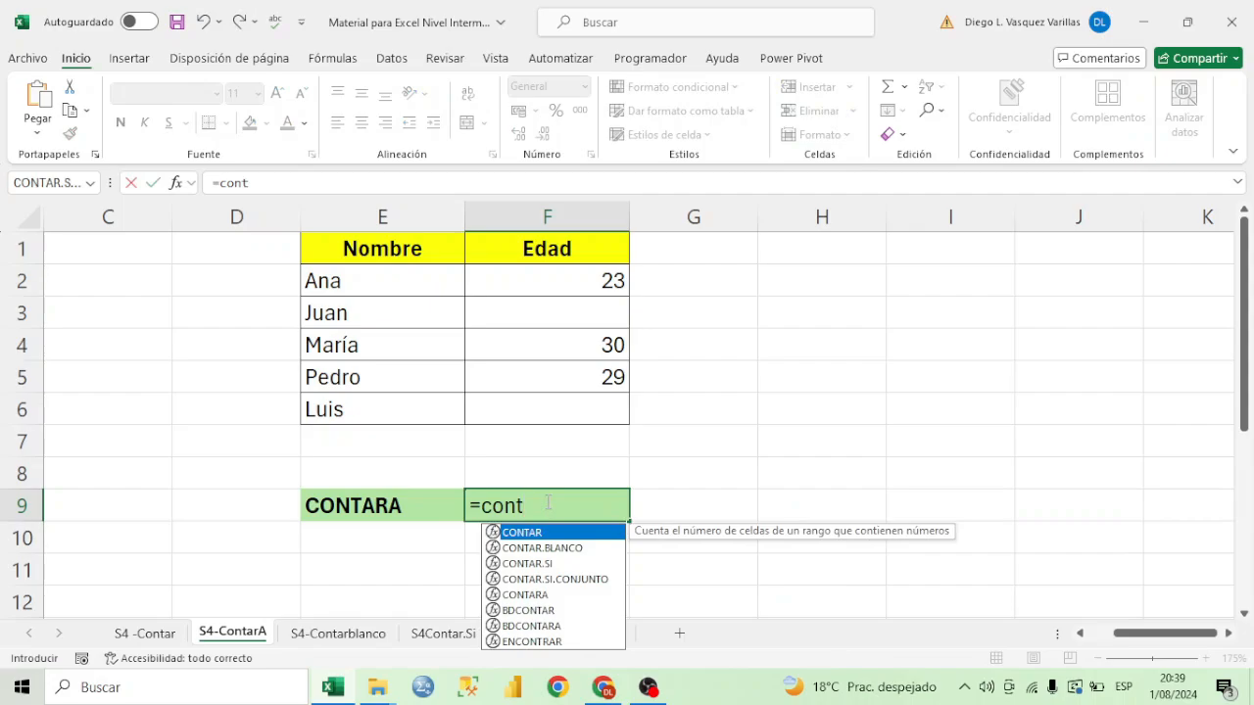
double_click(549, 595)
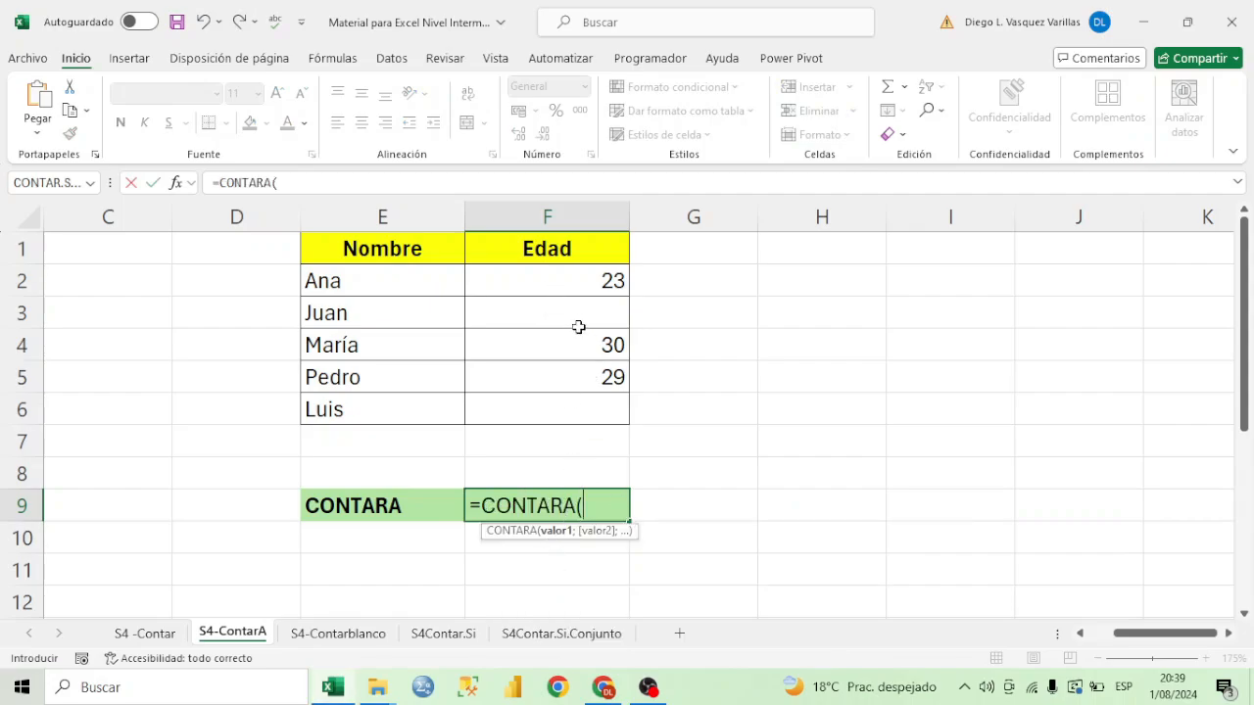
left_click(582, 283)
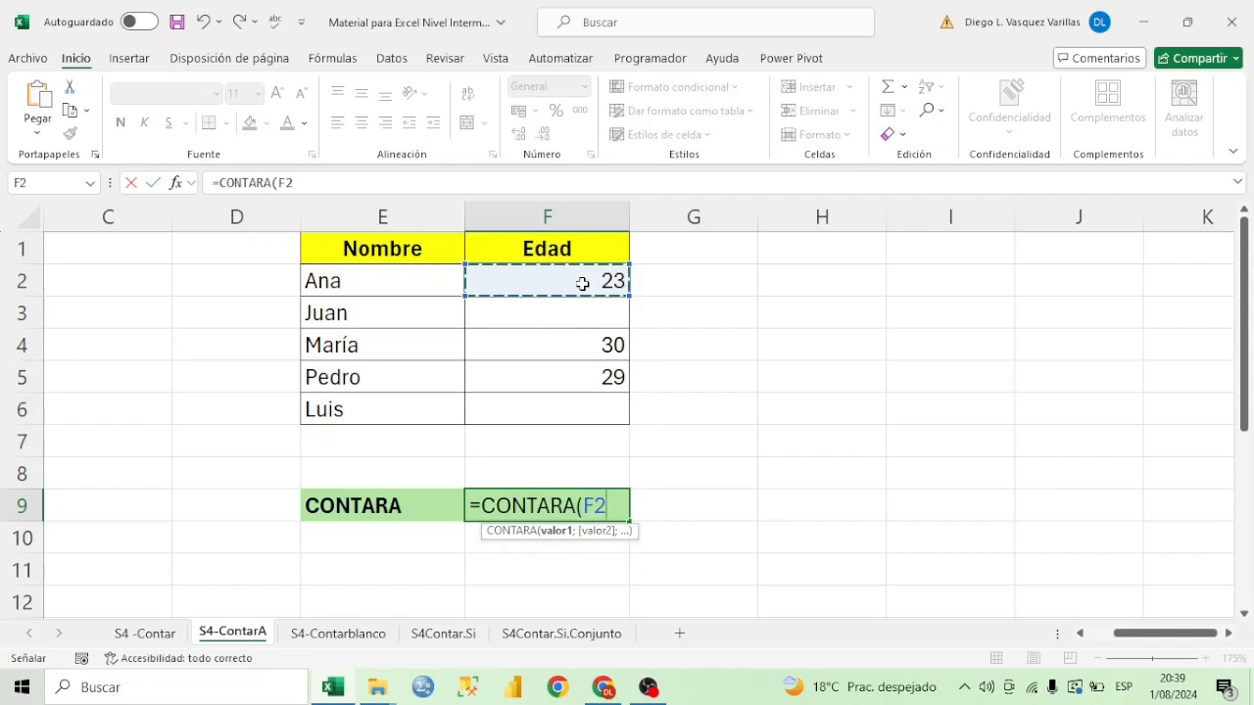
type(";")
left_click(587, 308)
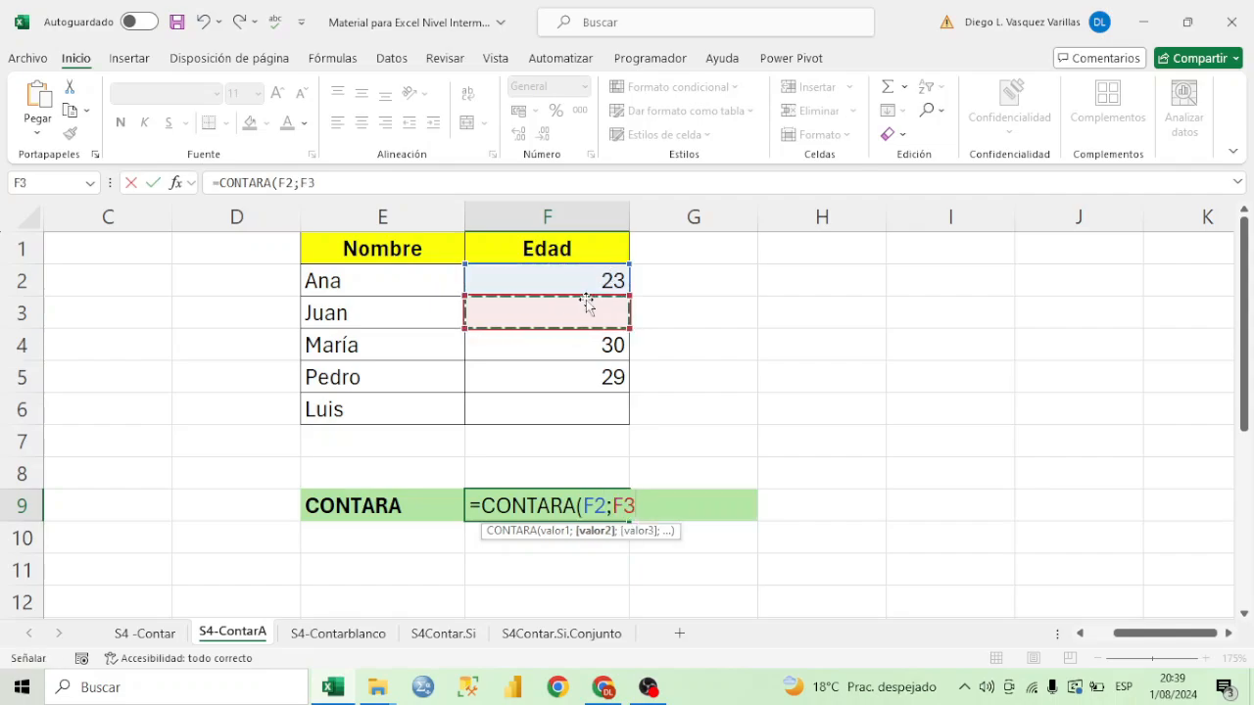
type(";")
left_click(616, 342)
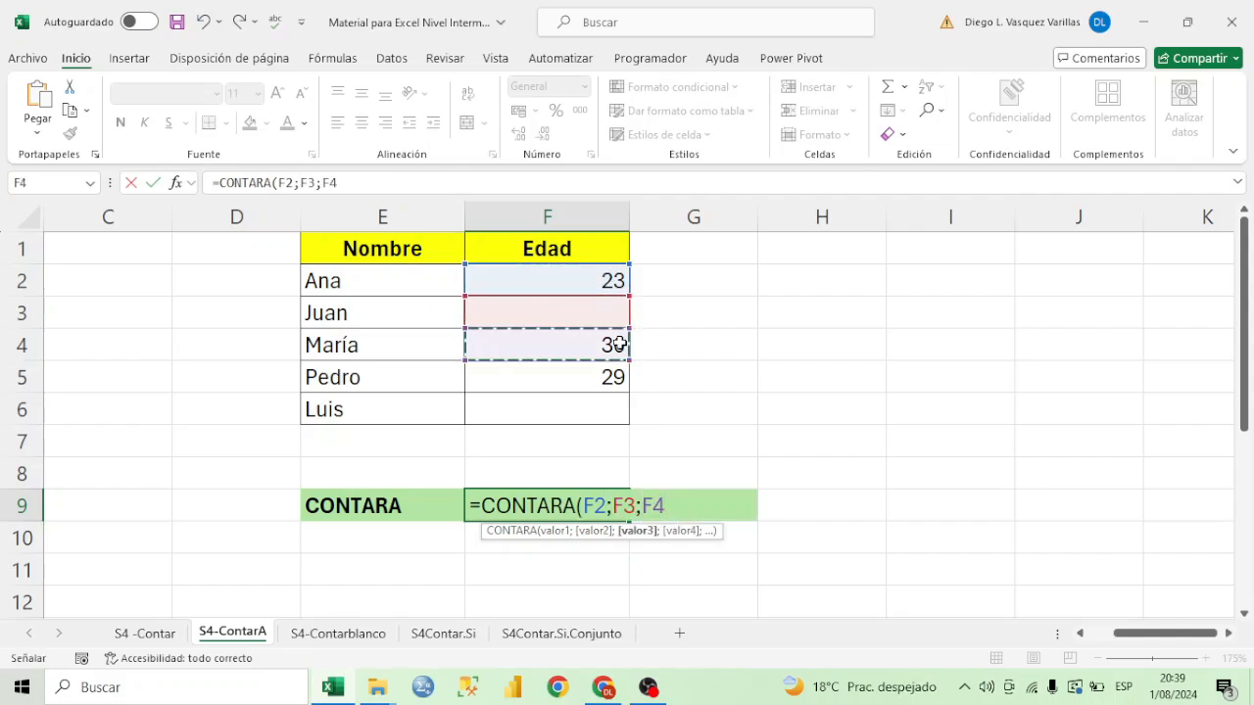
type(";")
left_click(619, 378)
type(";")
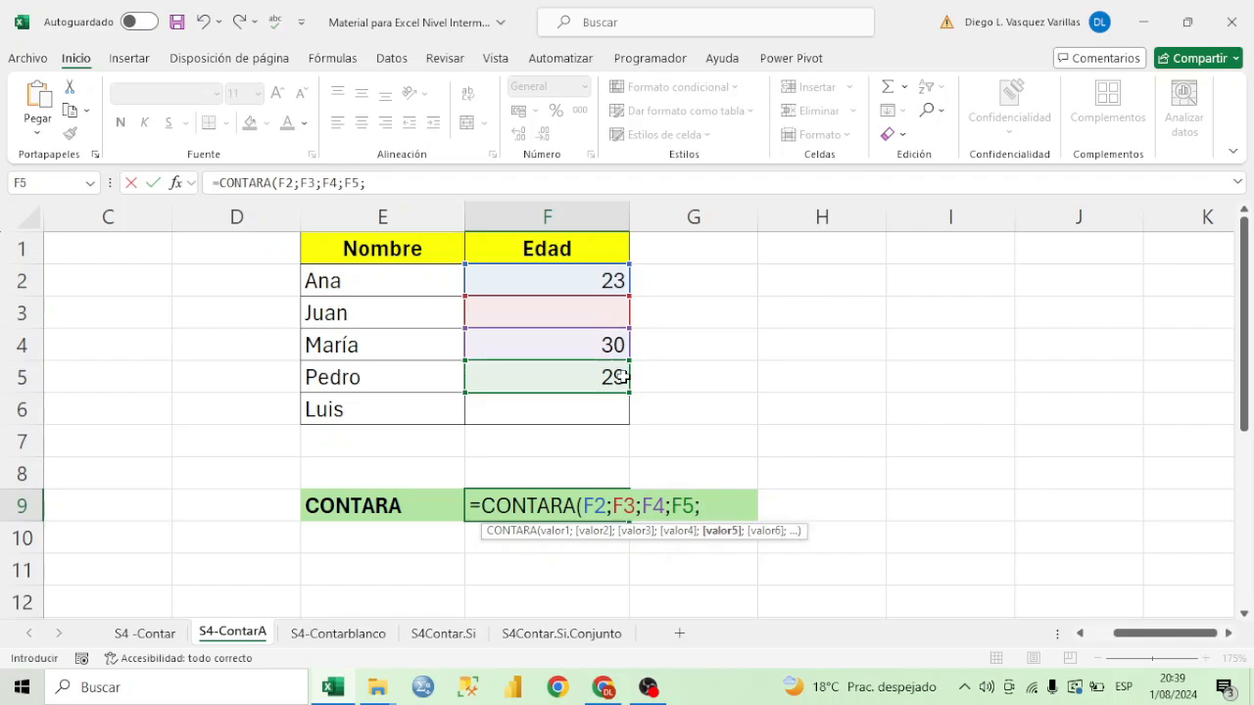
left_click(599, 406)
type(";")
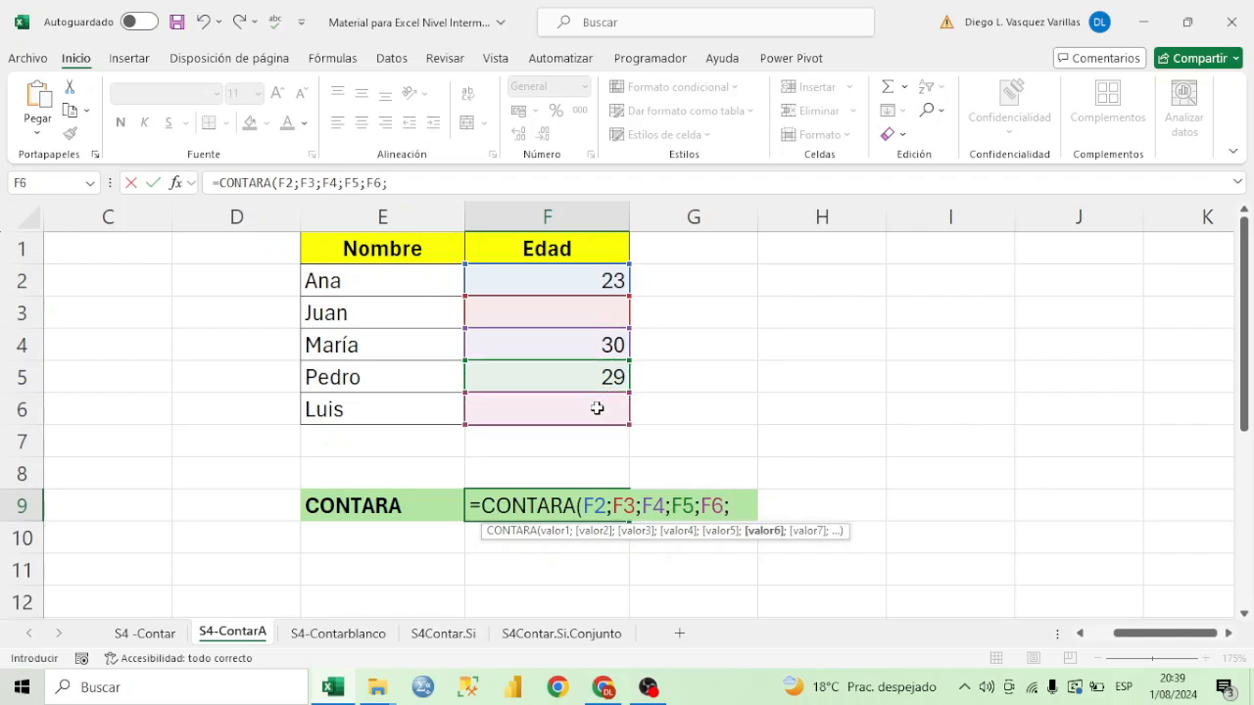
Step: Add the name cells E2, E3, E4, E5 and E6 as further separate arguments and complete the CONTARA formula
left_click(429, 280)
type(";")
left_click(430, 303)
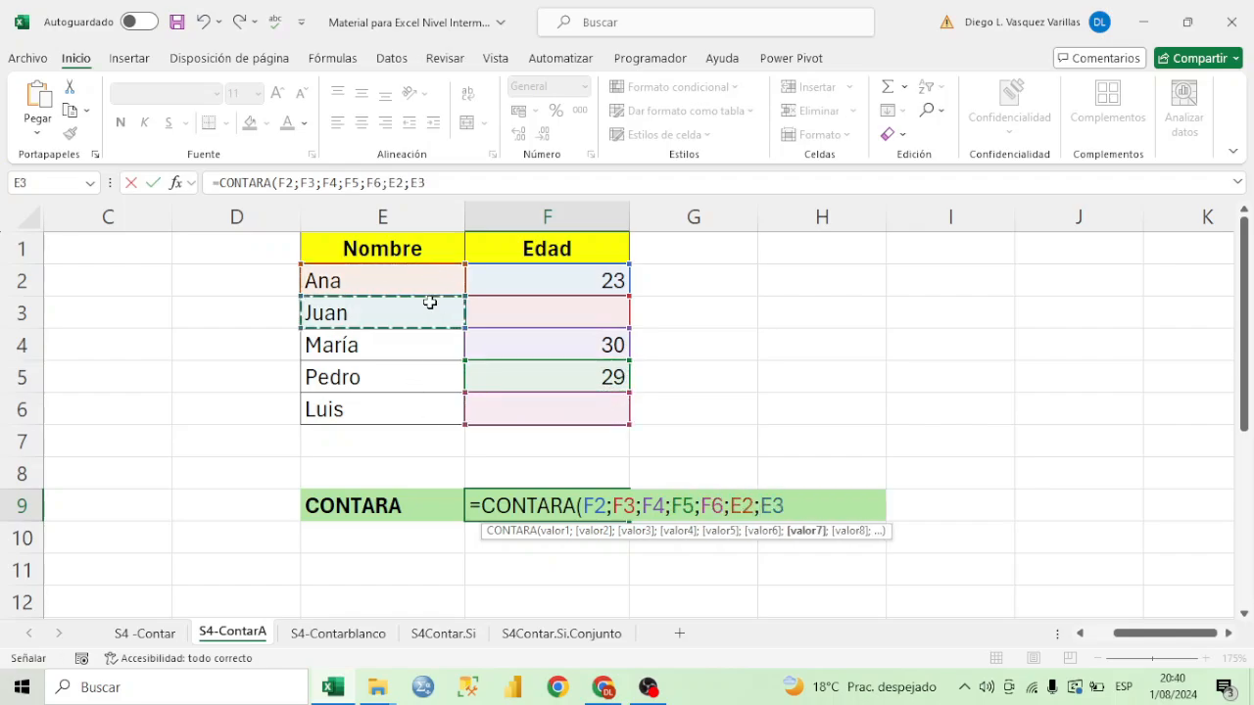
type(";")
left_click(420, 333)
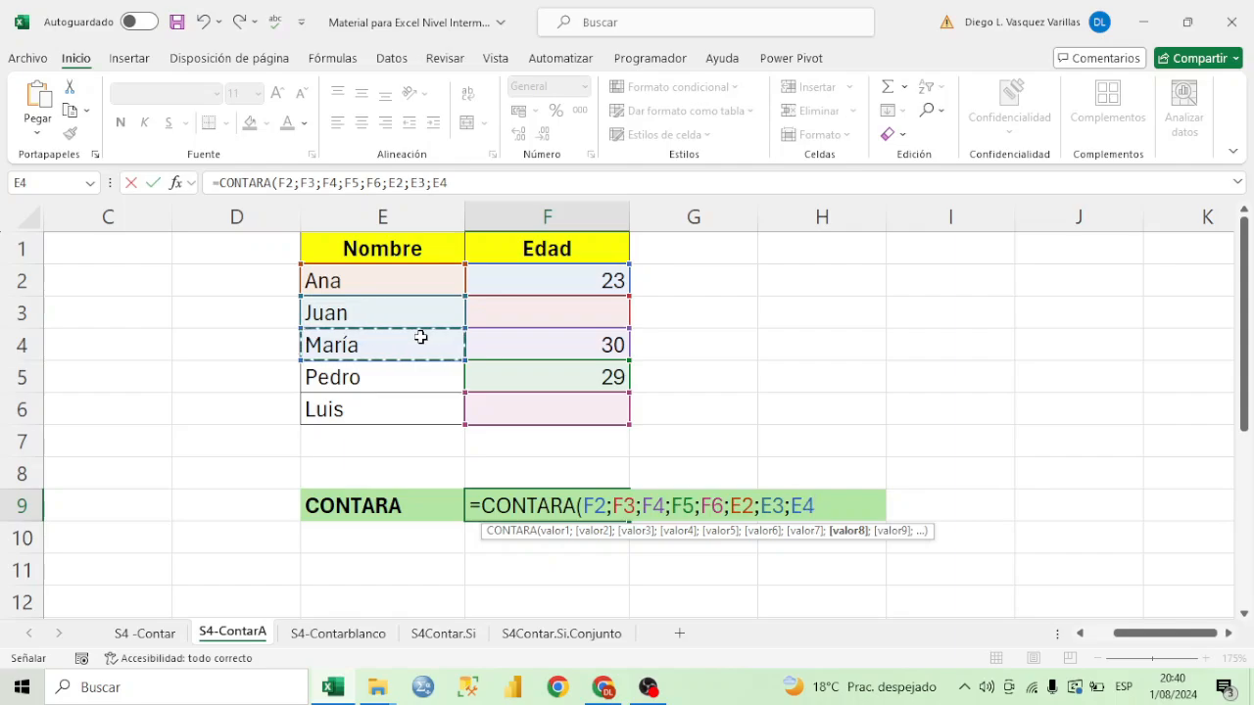
type(";")
left_click(425, 370)
type(";")
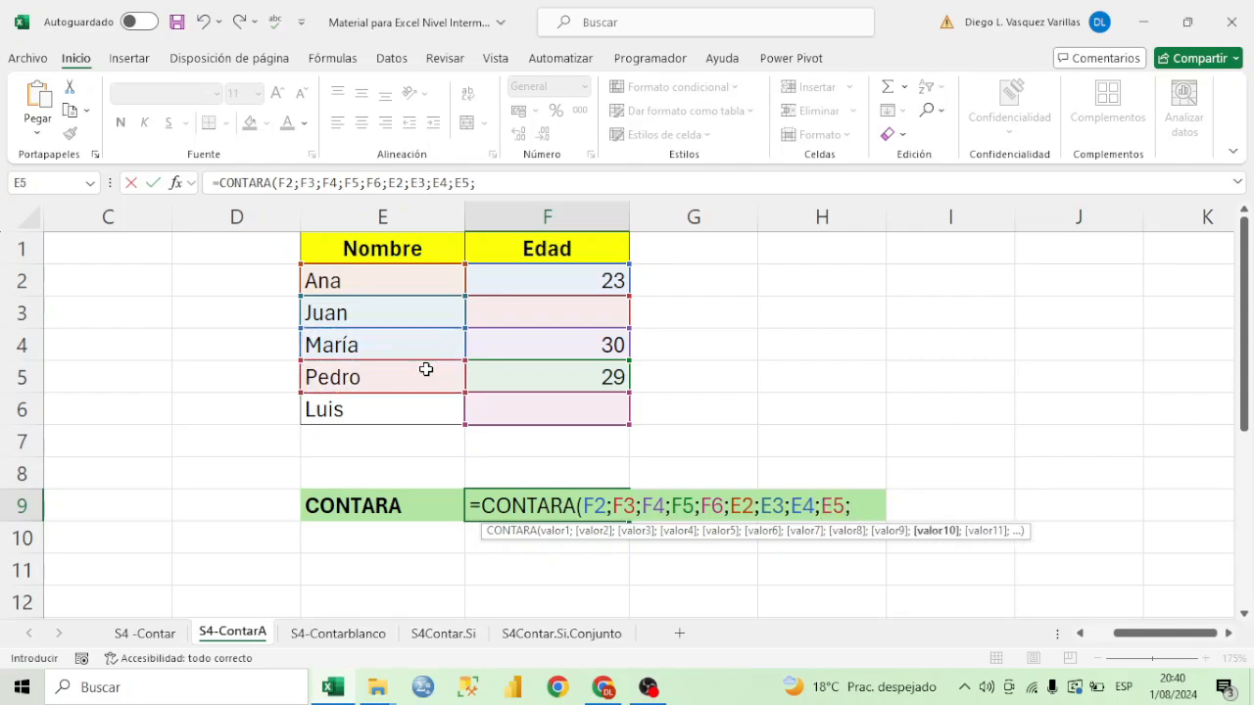
left_click(423, 406)
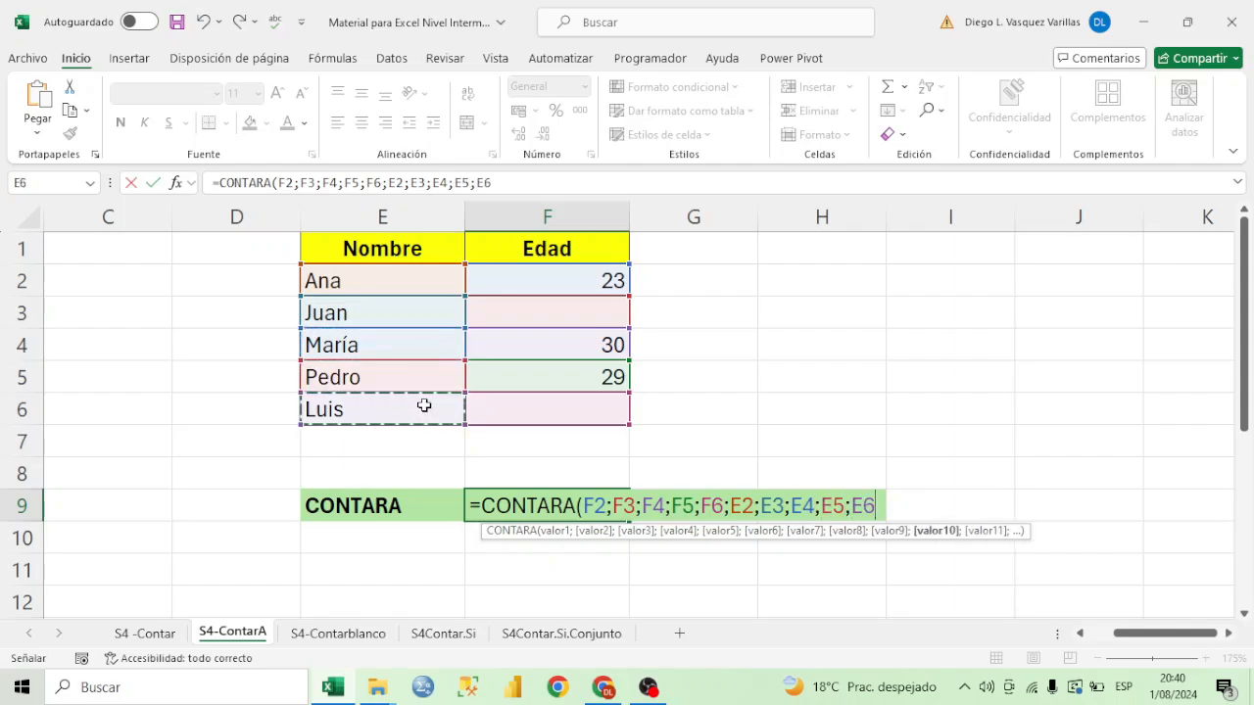
type(")")
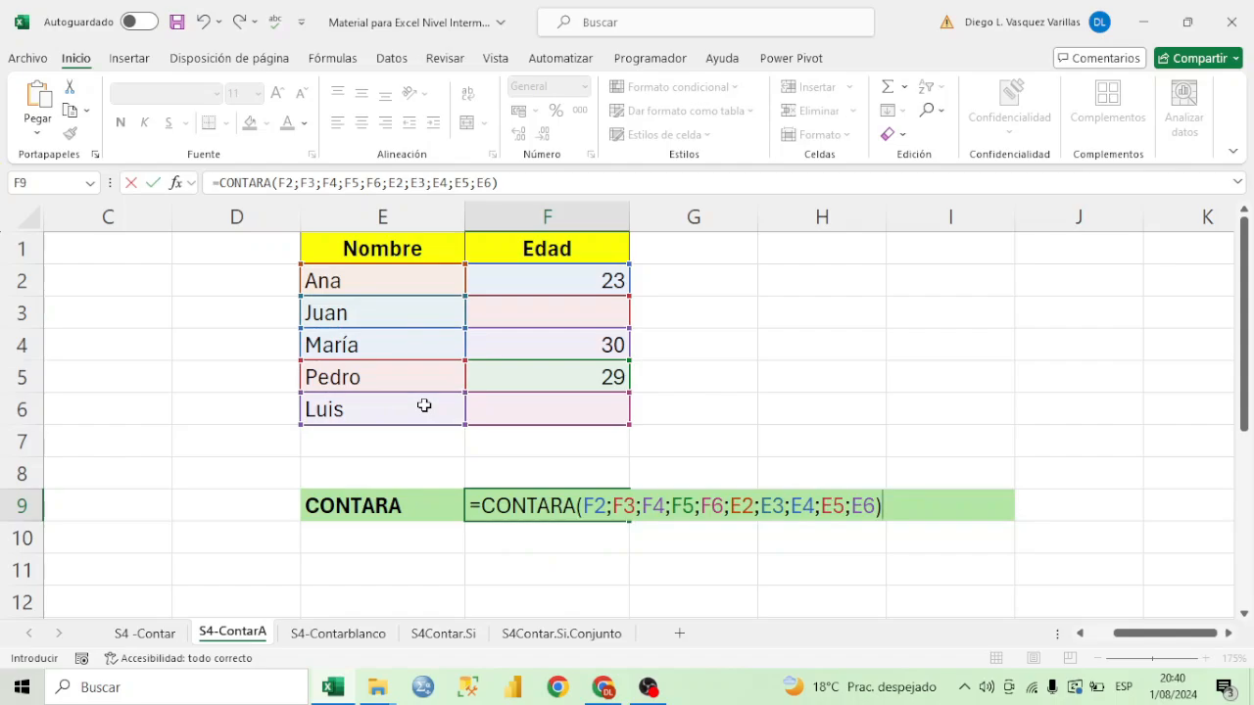
left_click(958, 502)
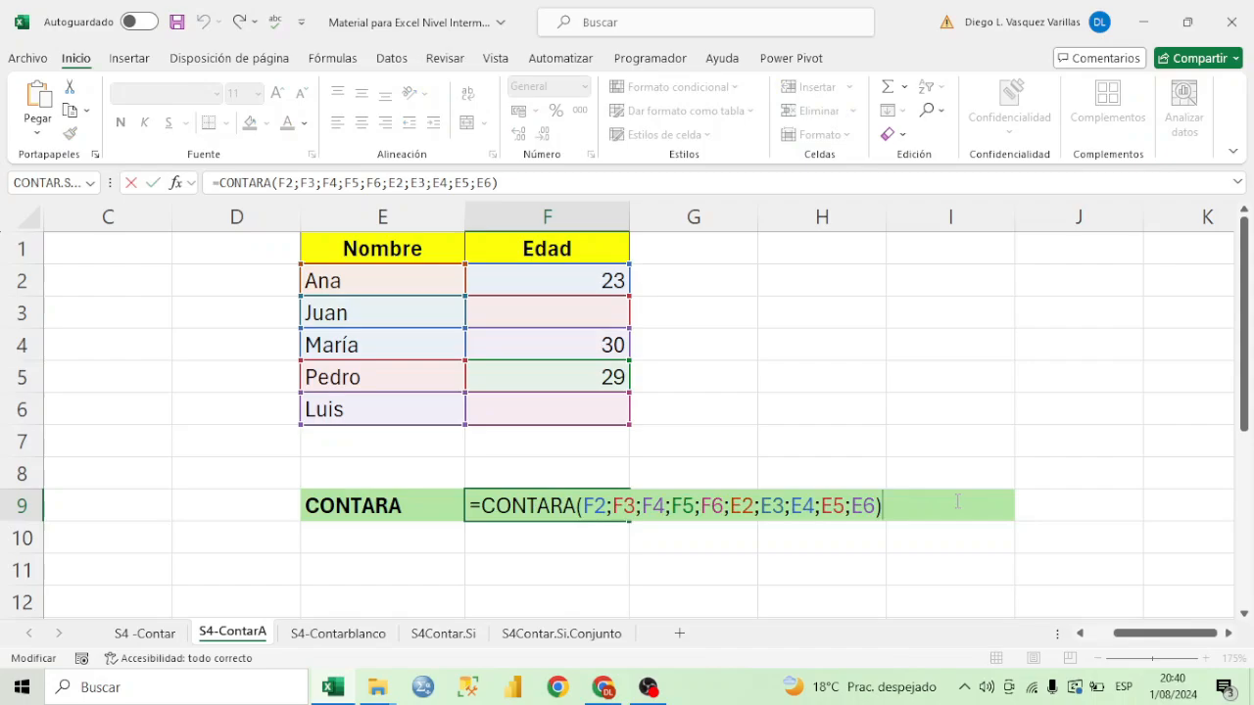
key("Return")
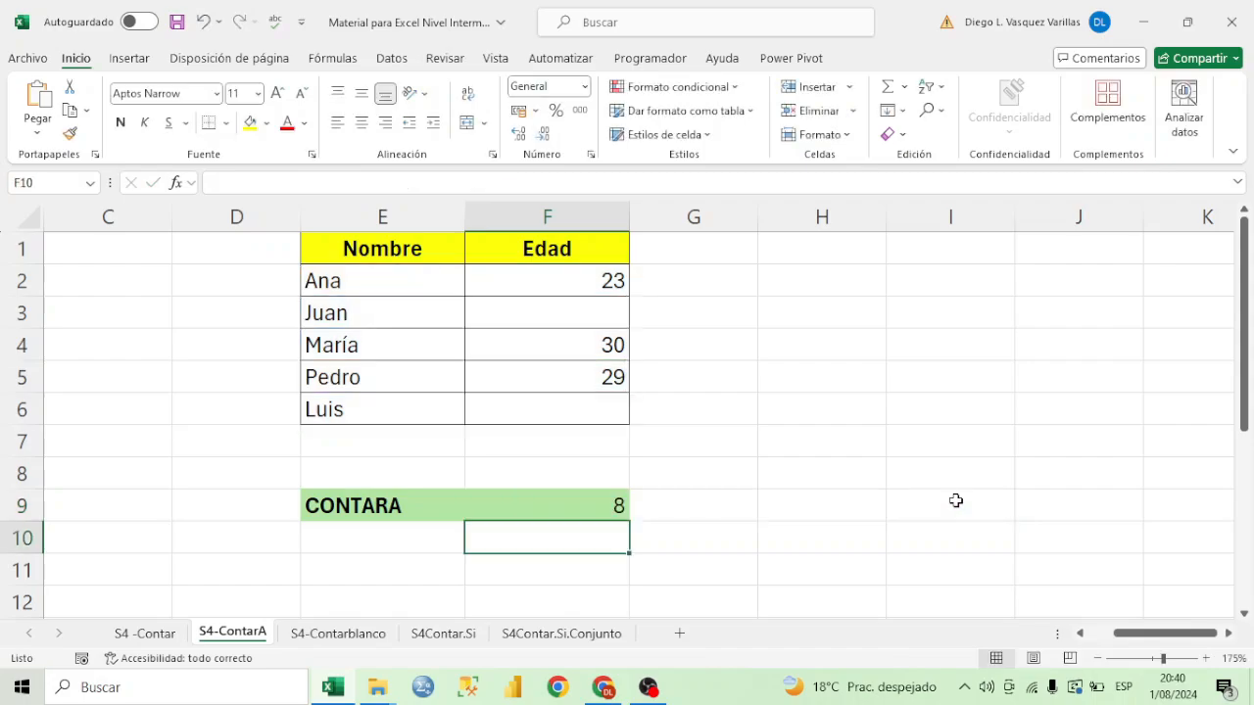
Step: Check the CONTARA cell against the table, and enter the text "ola" in the blank age cell F3
left_click(602, 504)
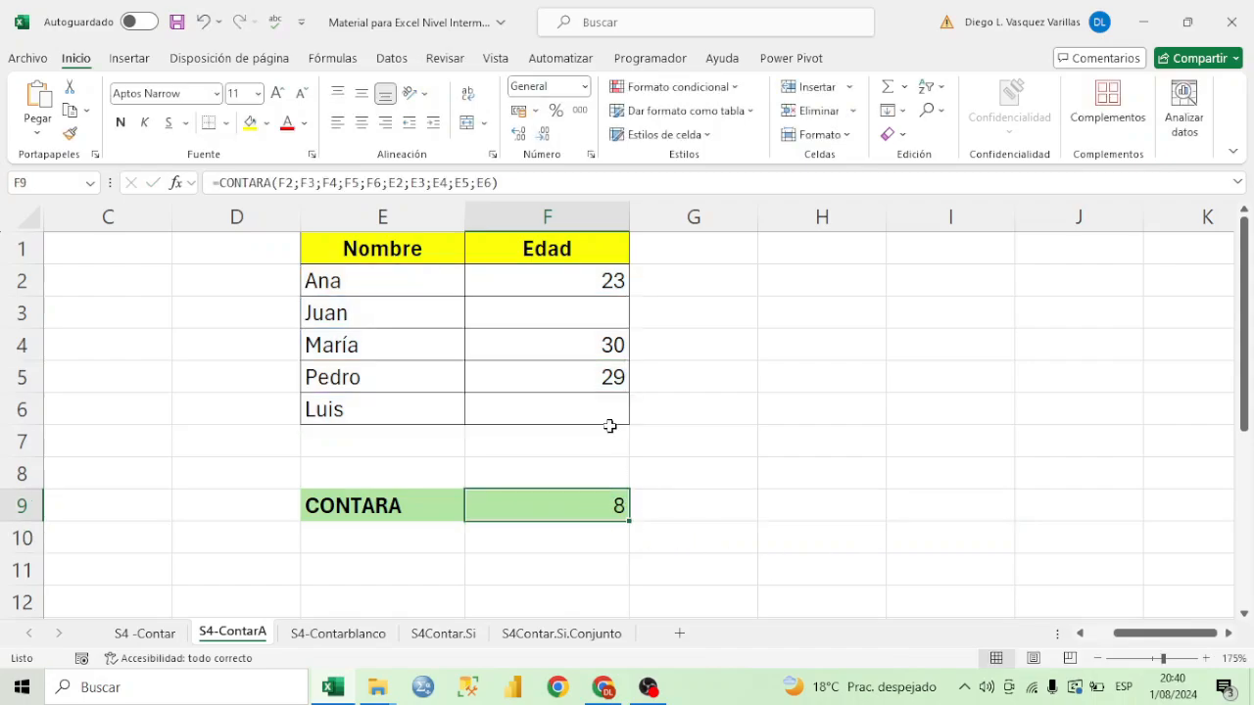
left_click_drag(423, 290, 536, 402)
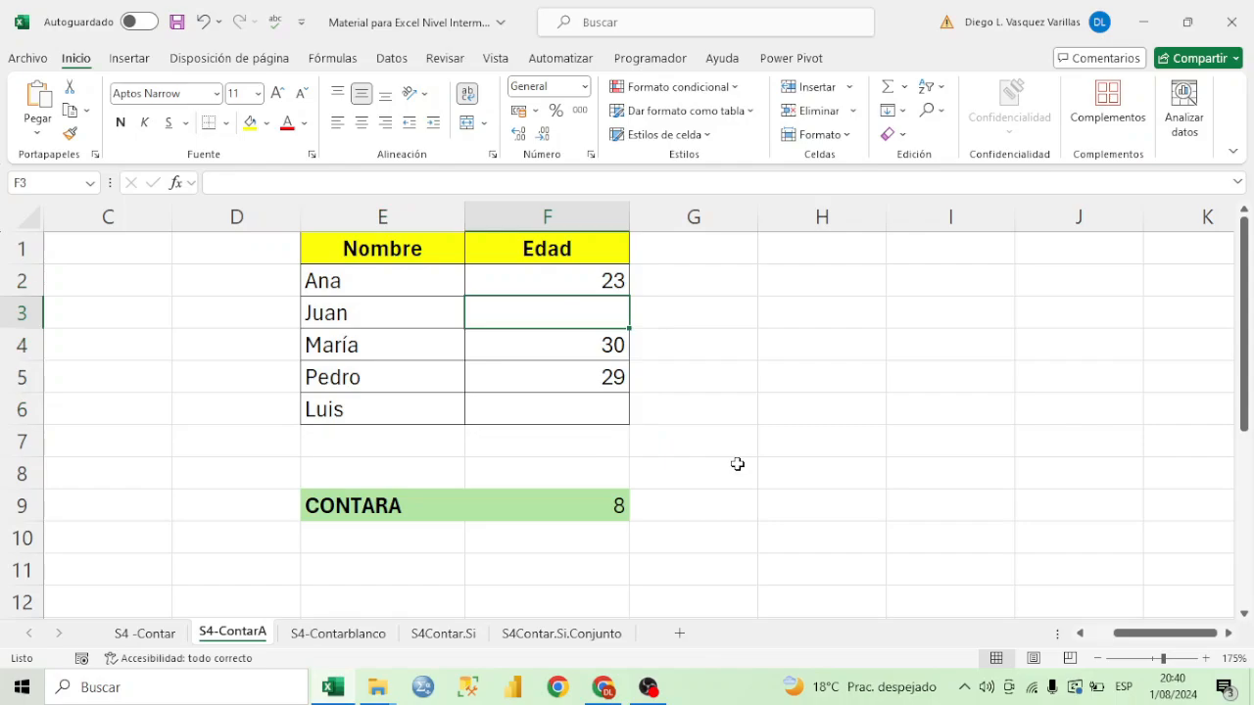
type("ola")
key("Return")
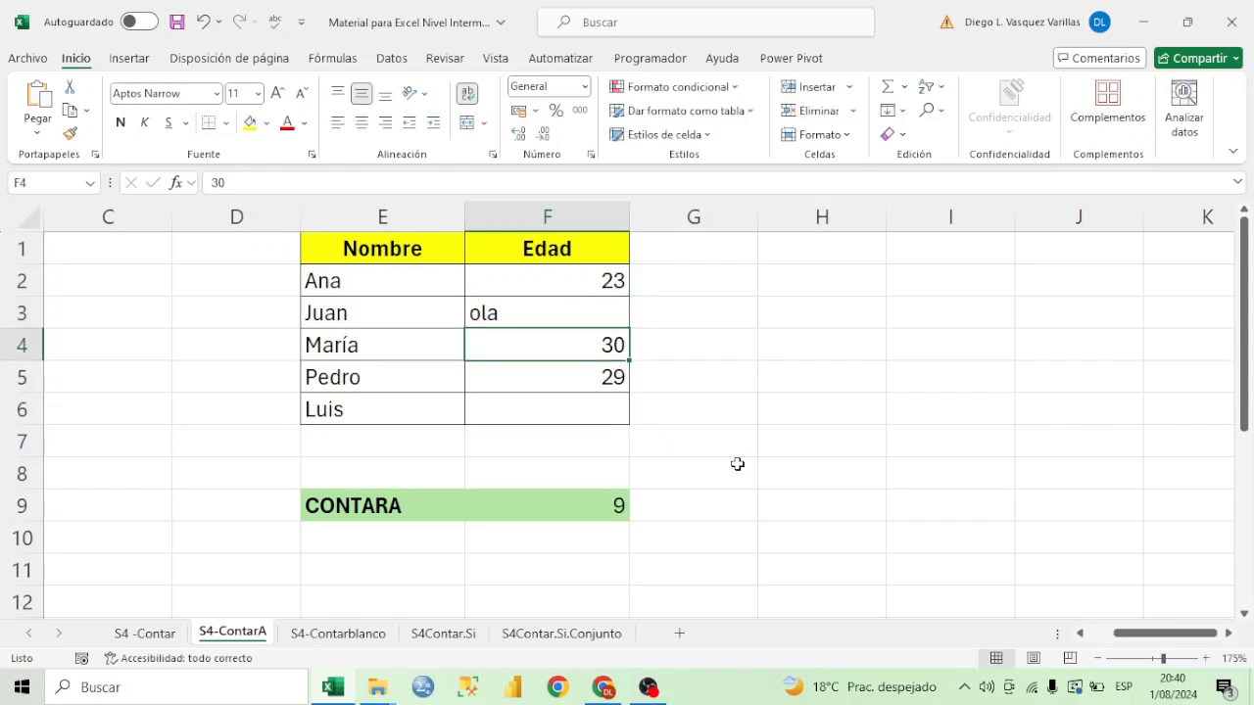
Step: Review the individual cell arguments of the CONTARA formula in F9 against the table range
double_click(548, 503)
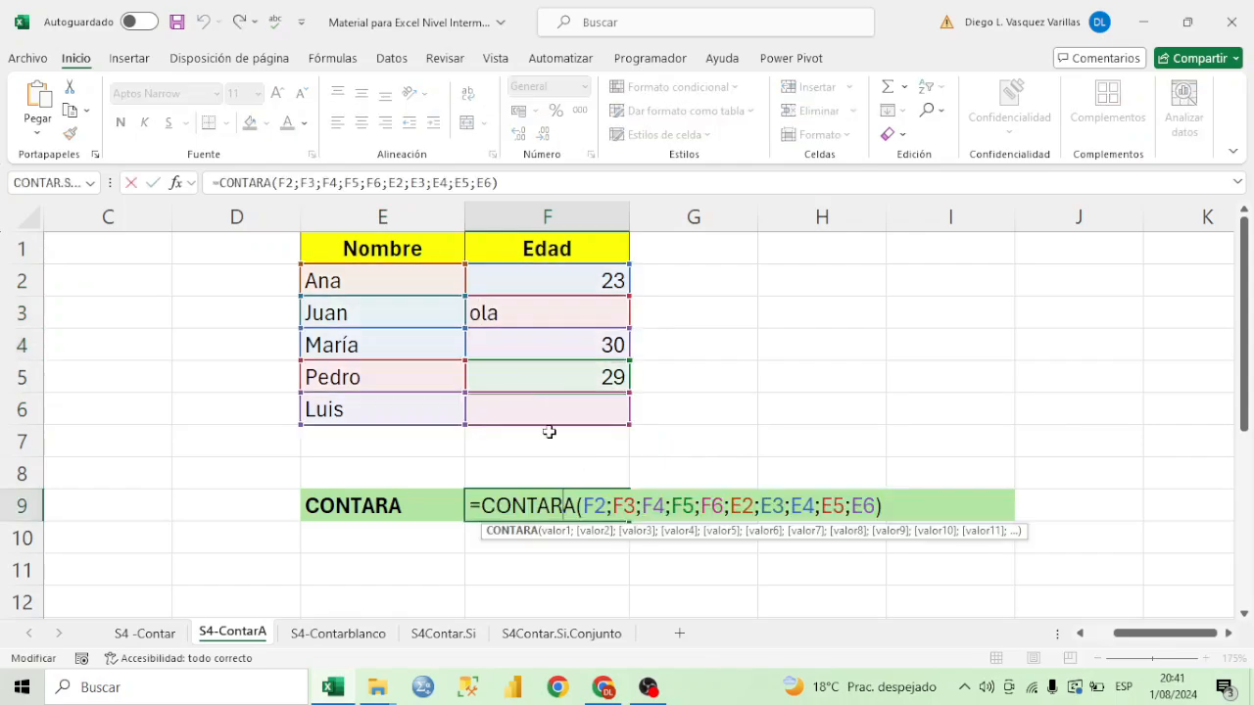
key("Escape")
left_click_drag(445, 289, 564, 405)
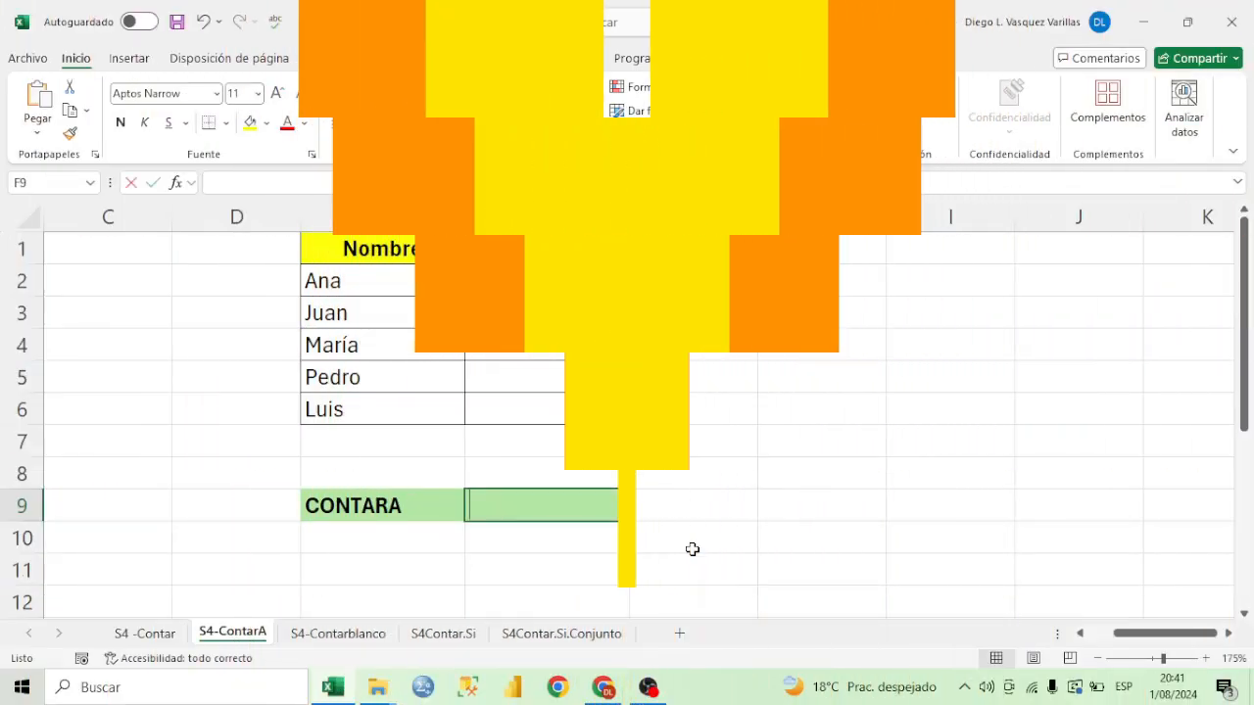
Step: Enter =CONTARA(E2:F6) in F9 to count the non-empty cells across the whole Nombre and Edad range
type("=con")
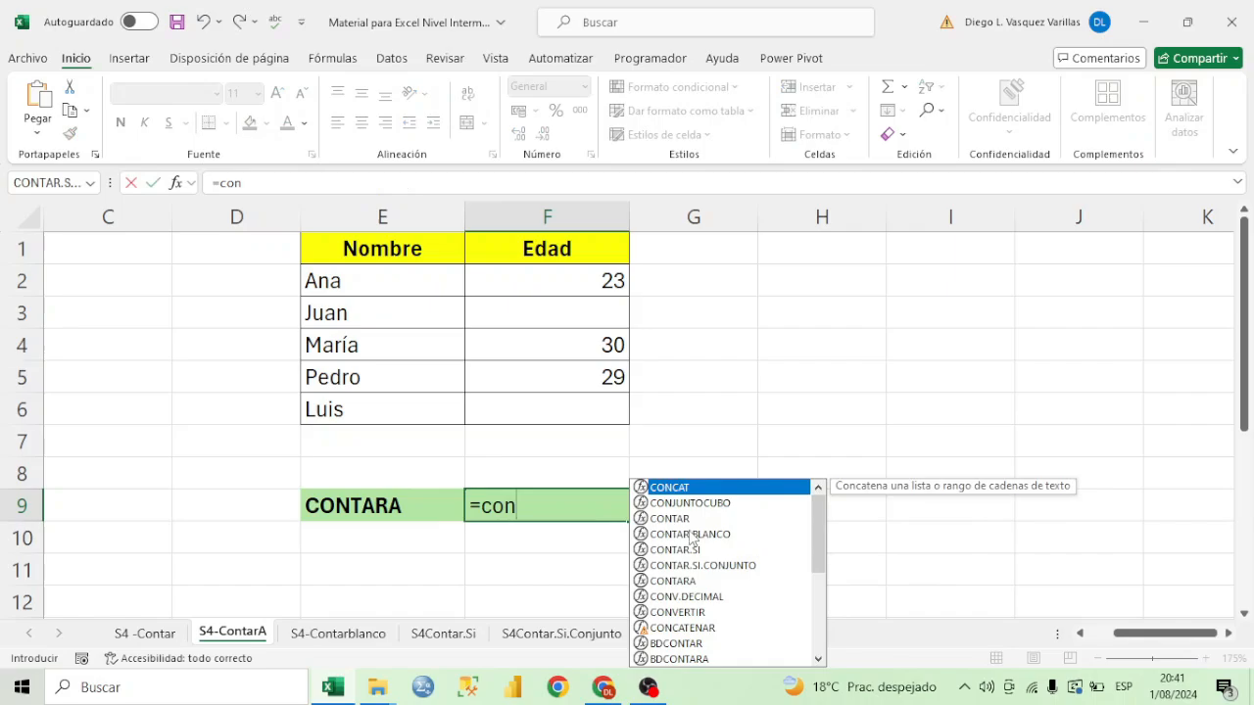
double_click(702, 582)
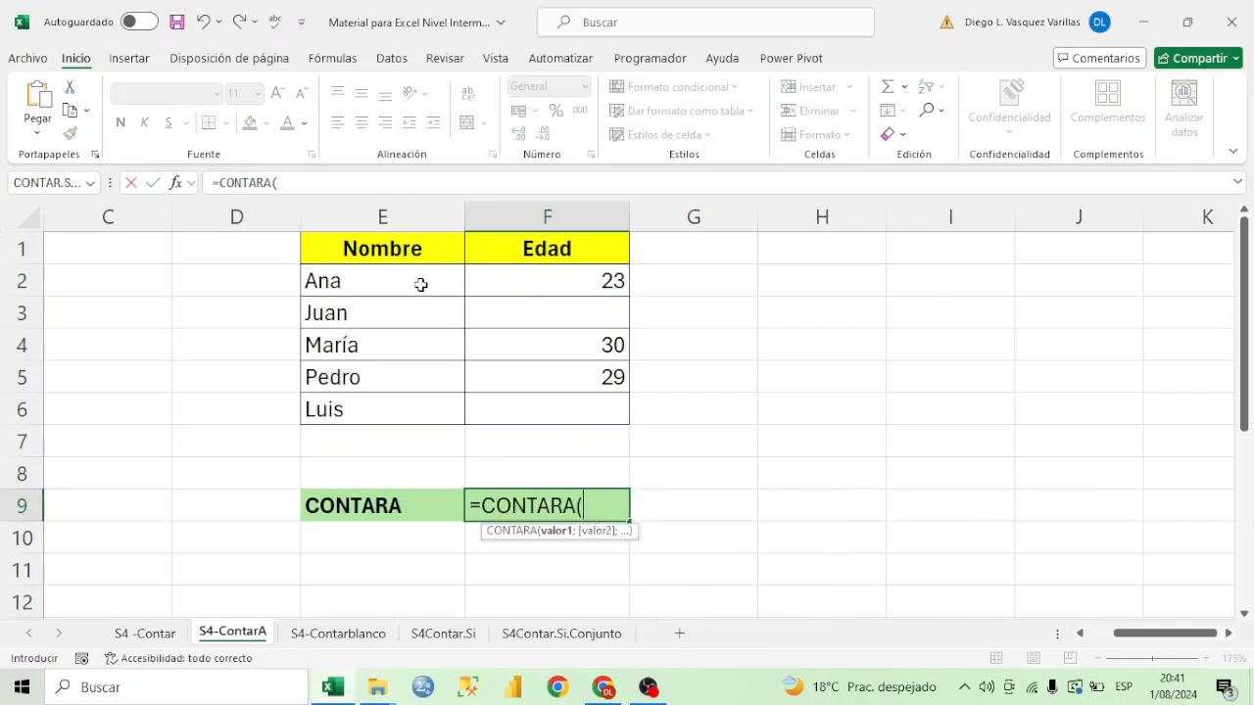
left_click_drag(425, 282, 532, 405)
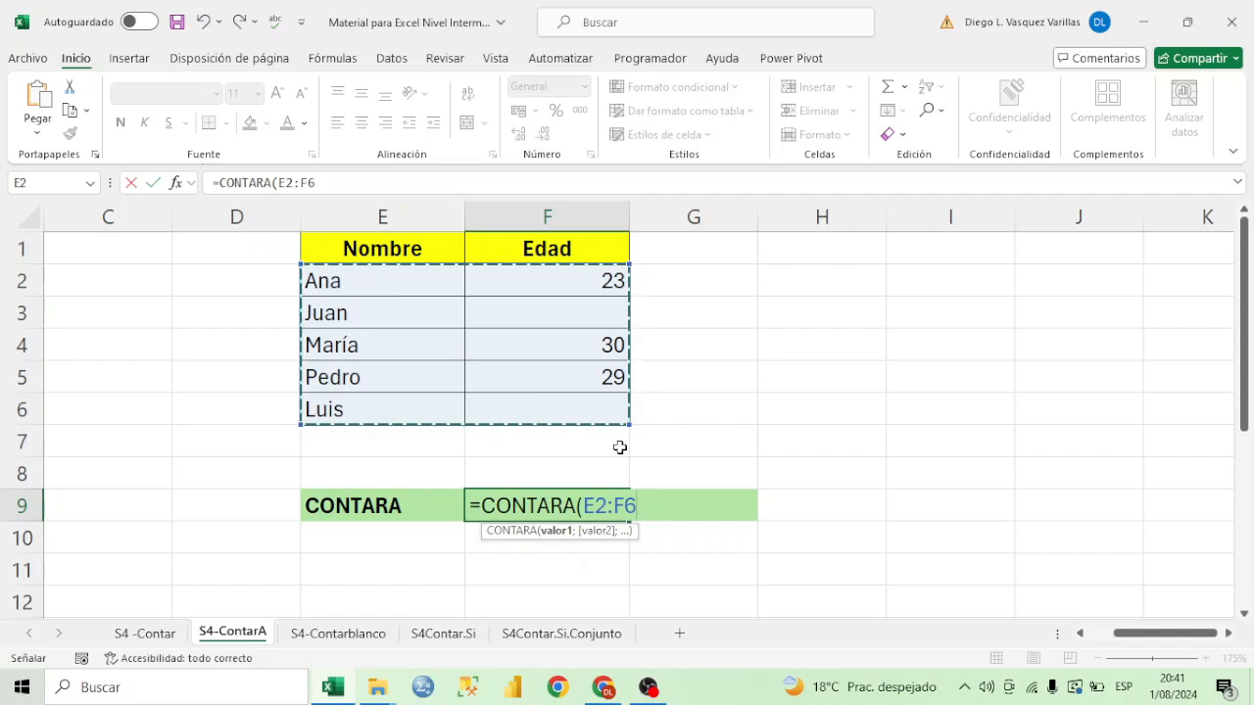
type(")")
key("Return")
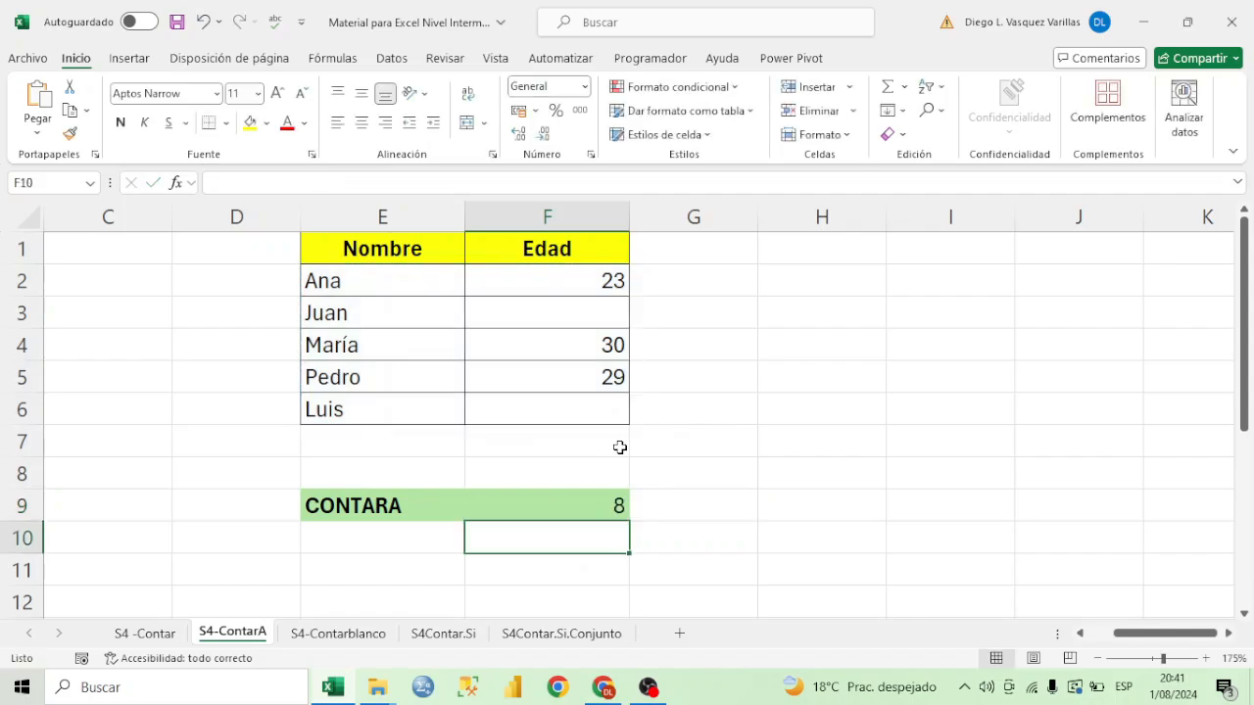
Step: Check the range CONTARA formula in F9 against the filled name cells and the ages in F2, F4 and F5
left_click(614, 502)
double_click(615, 502)
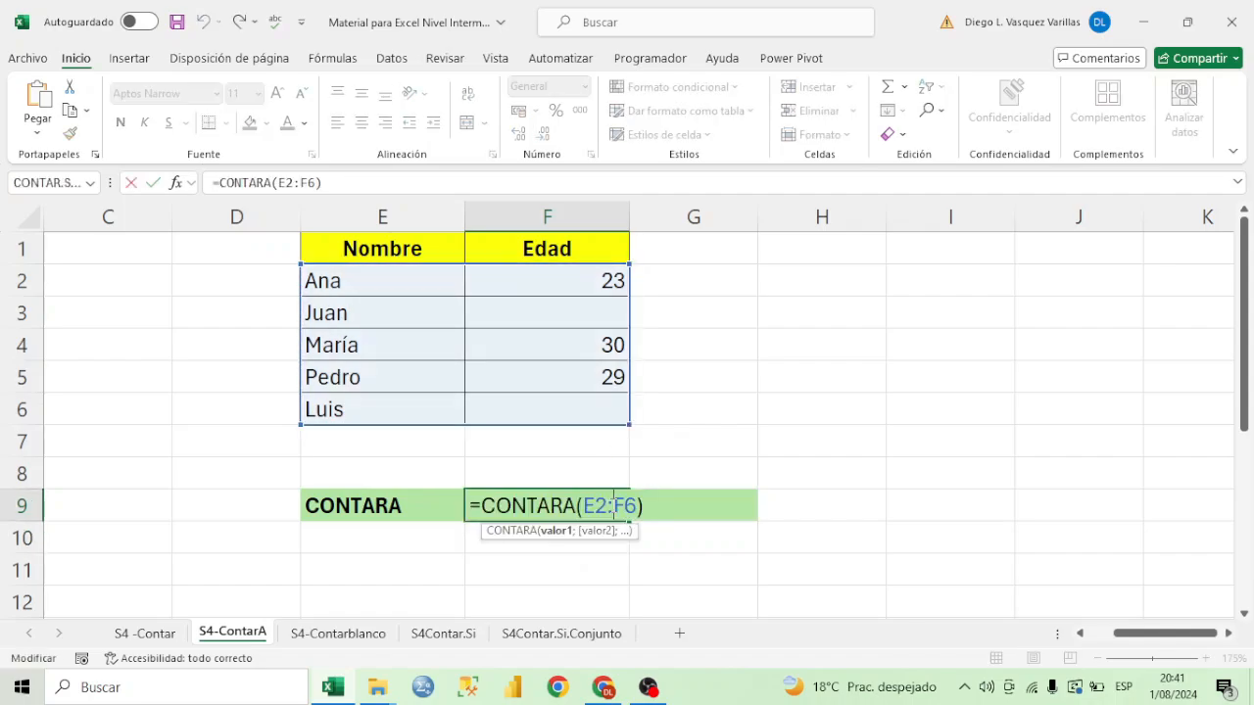
key("Escape")
left_click_drag(356, 280, 367, 404)
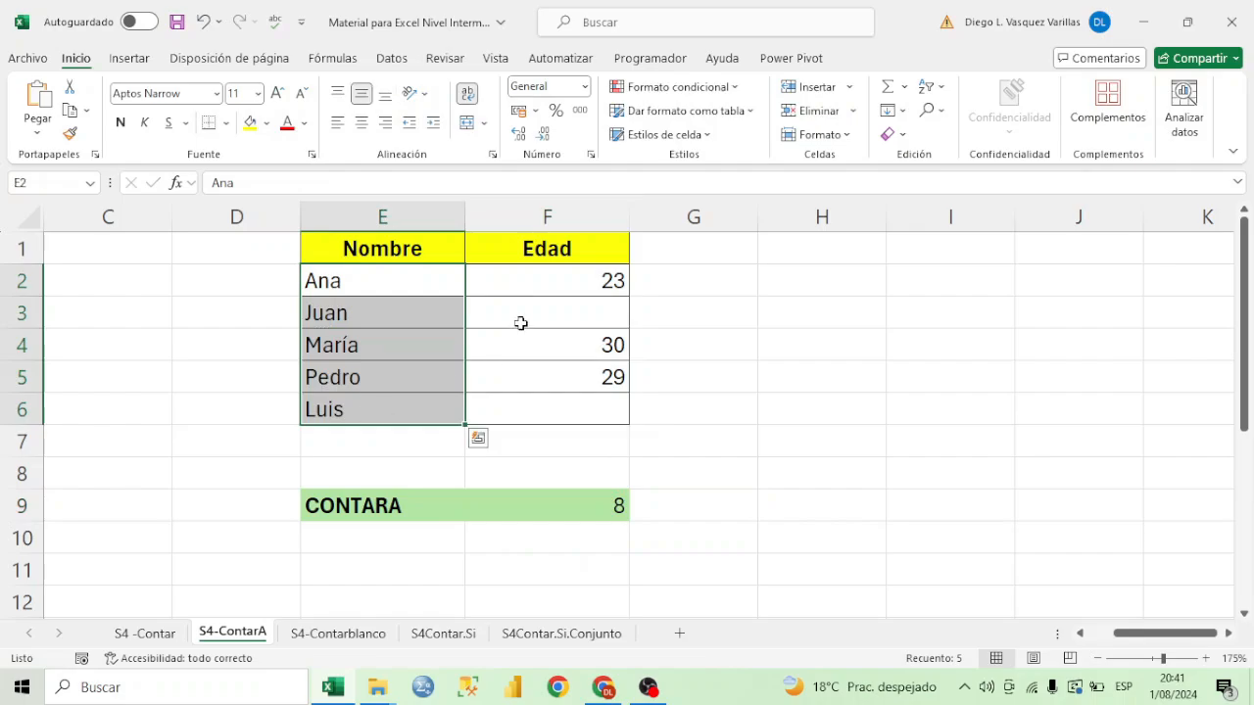
left_click(547, 290, "ctrl")
left_click_drag(559, 341, 560, 370)
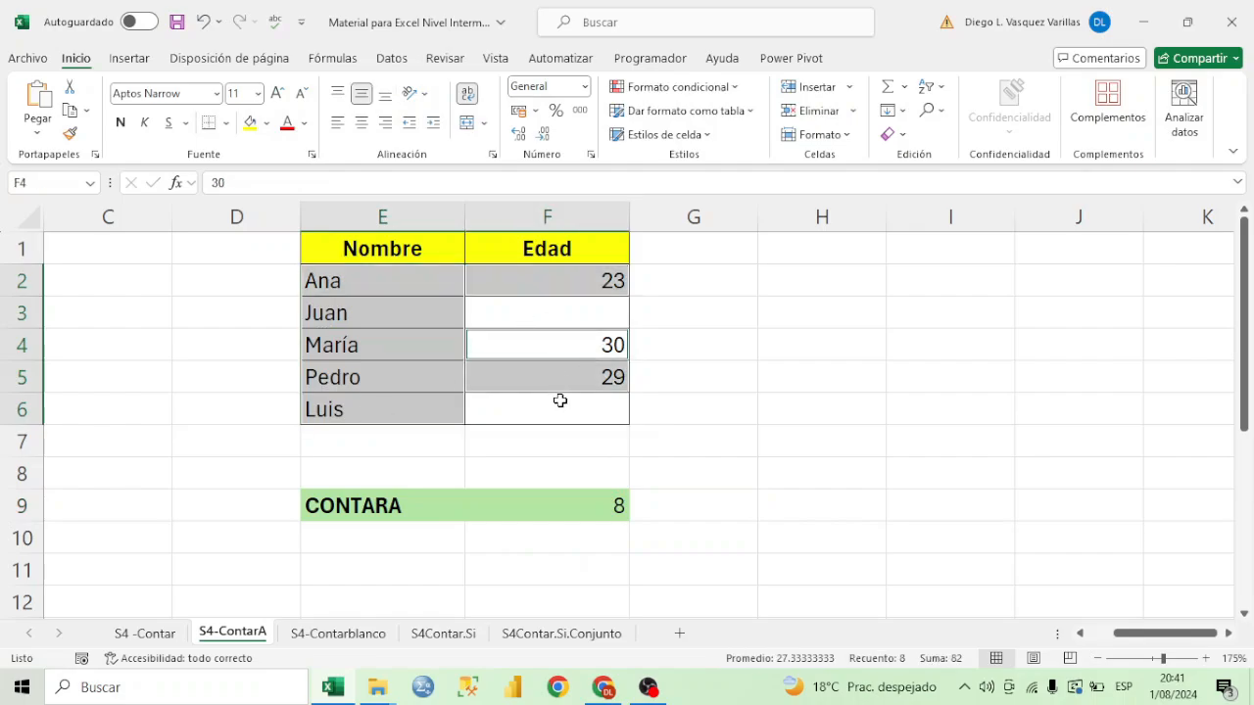
Step: Enter a period in the blank age cell F6 to test how CONTARA counts it
left_click(560, 402)
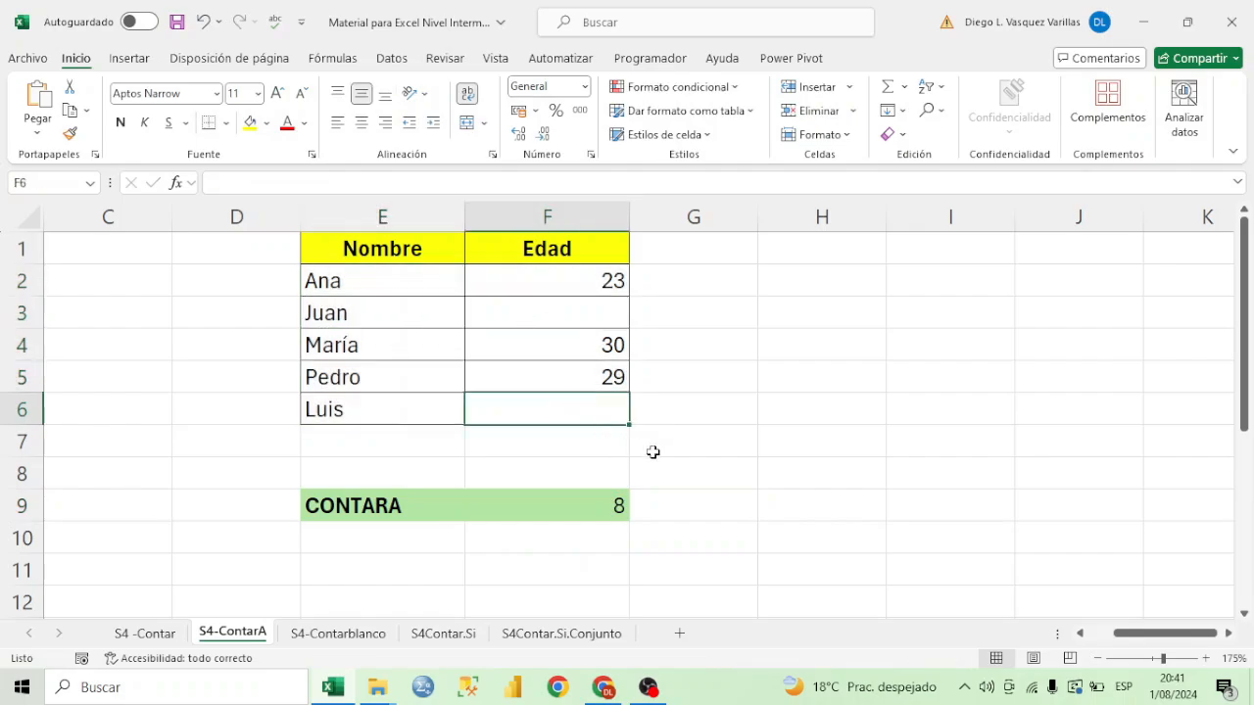
type(".")
key("Return")
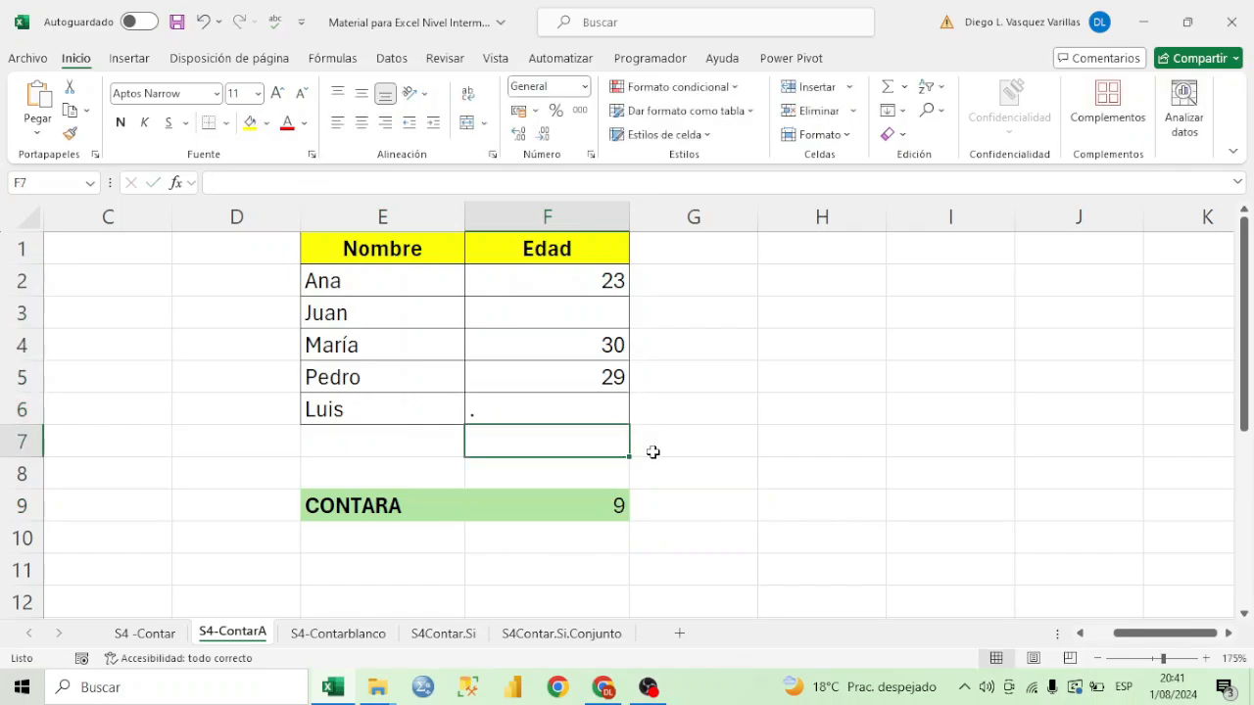
Step: Enter a question mark in the blank age cell F3 to test how CONTARA counts it in F9
left_click(552, 409)
left_click(575, 312)
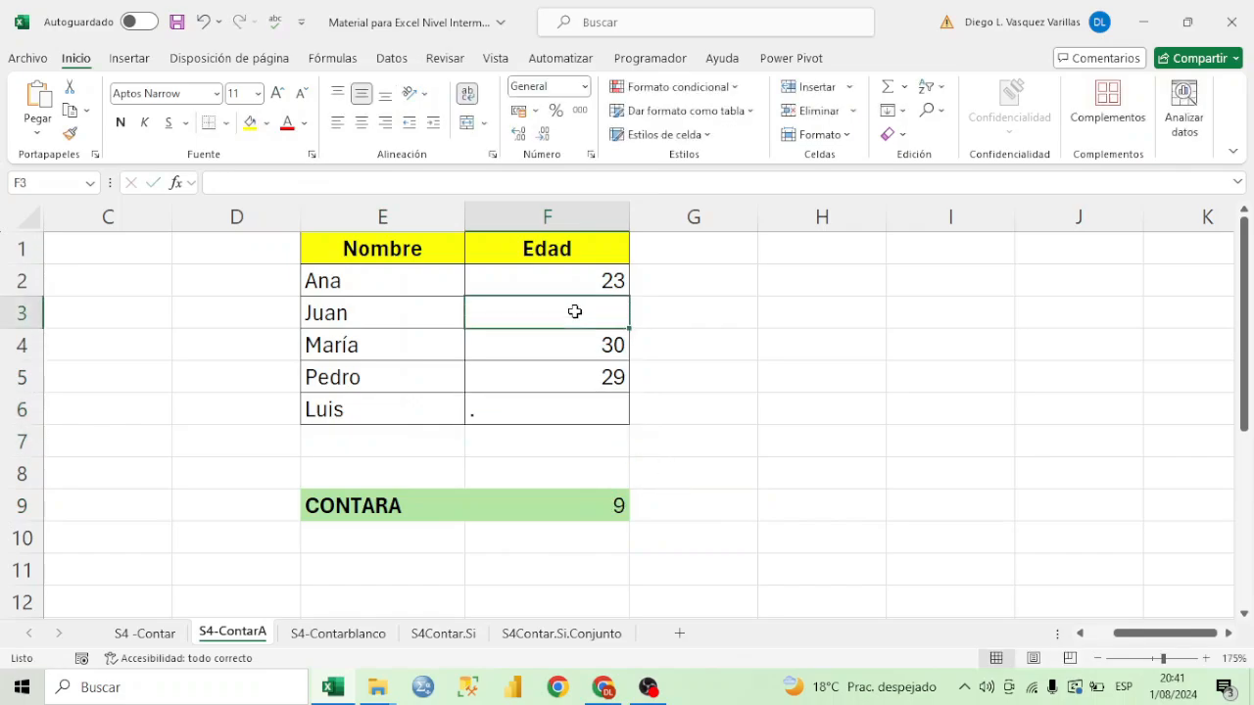
type("?")
key("Return")
left_click(606, 510)
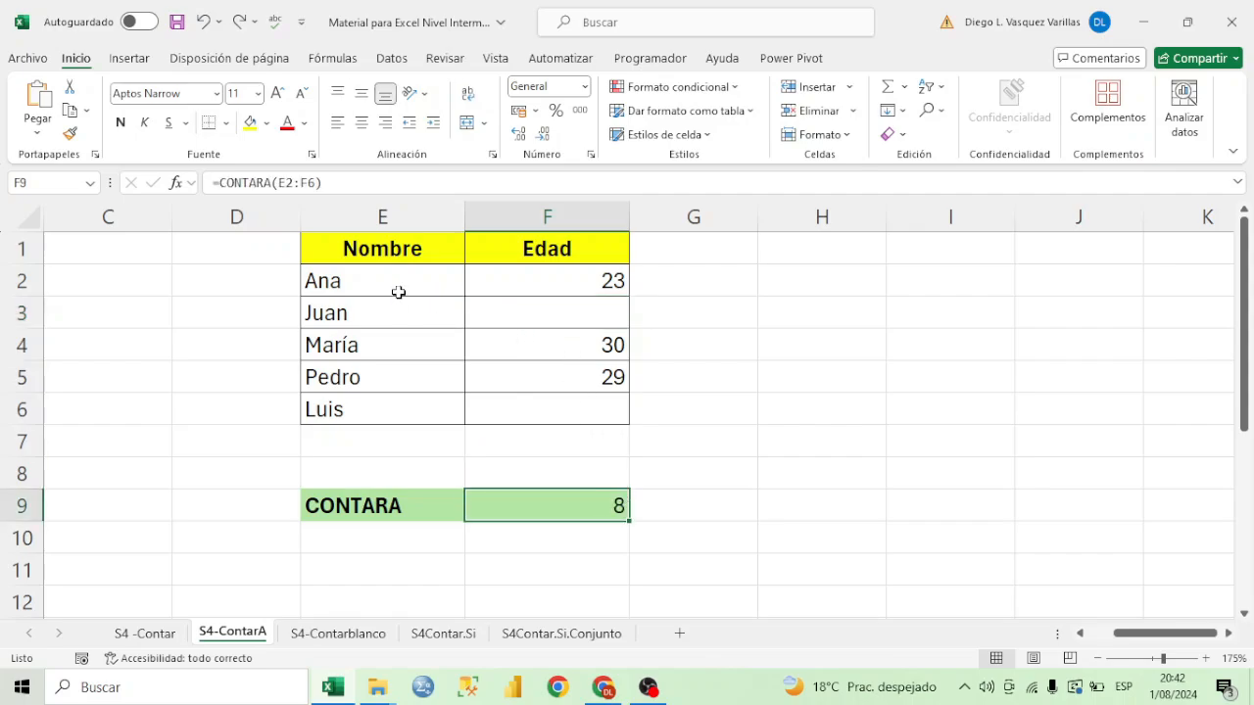
Step: Enter a blank space in each of the empty age cells F3 and F6 to test how CONTARA counts spaces
left_click_drag(400, 291, 535, 367)
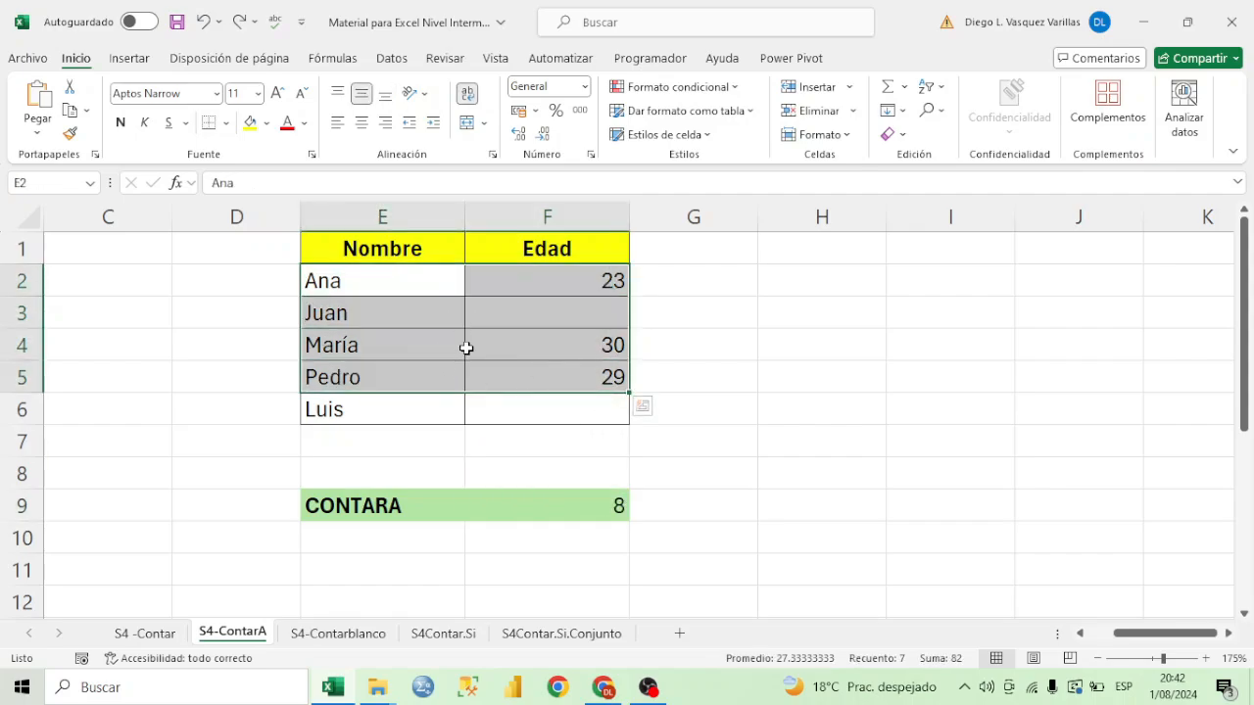
left_click(534, 316)
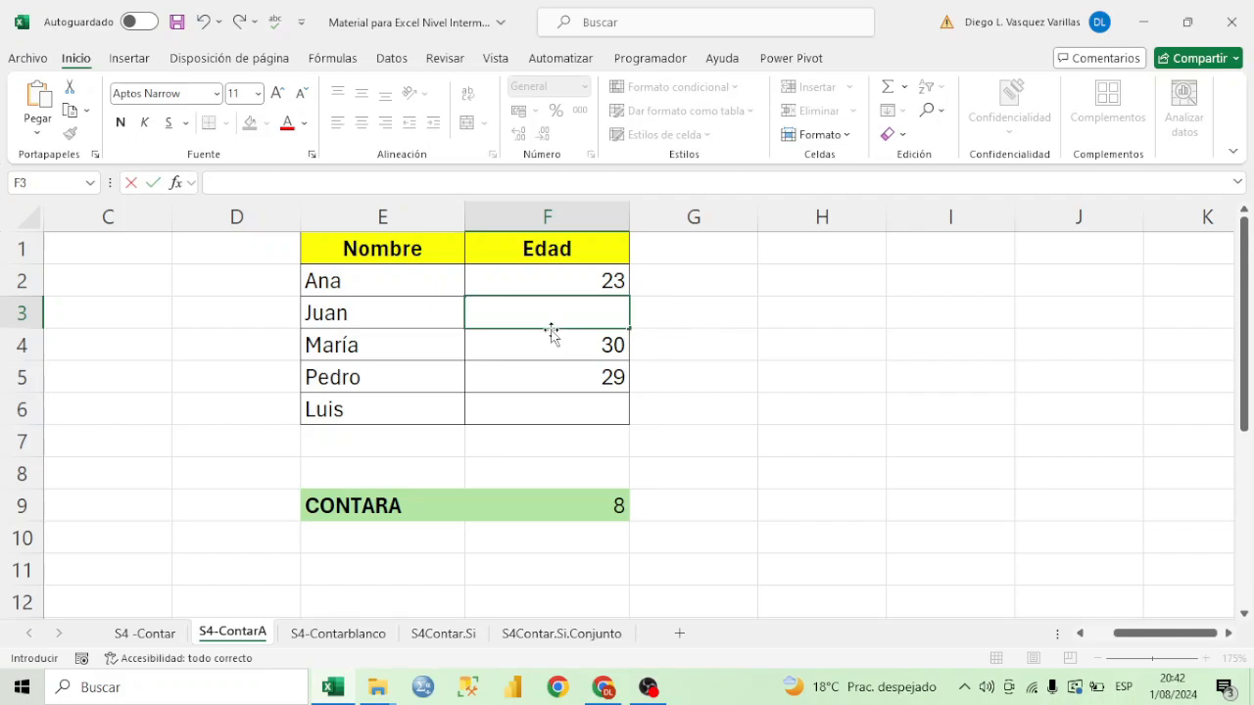
left_click(484, 315)
key("F2")
key("Return")
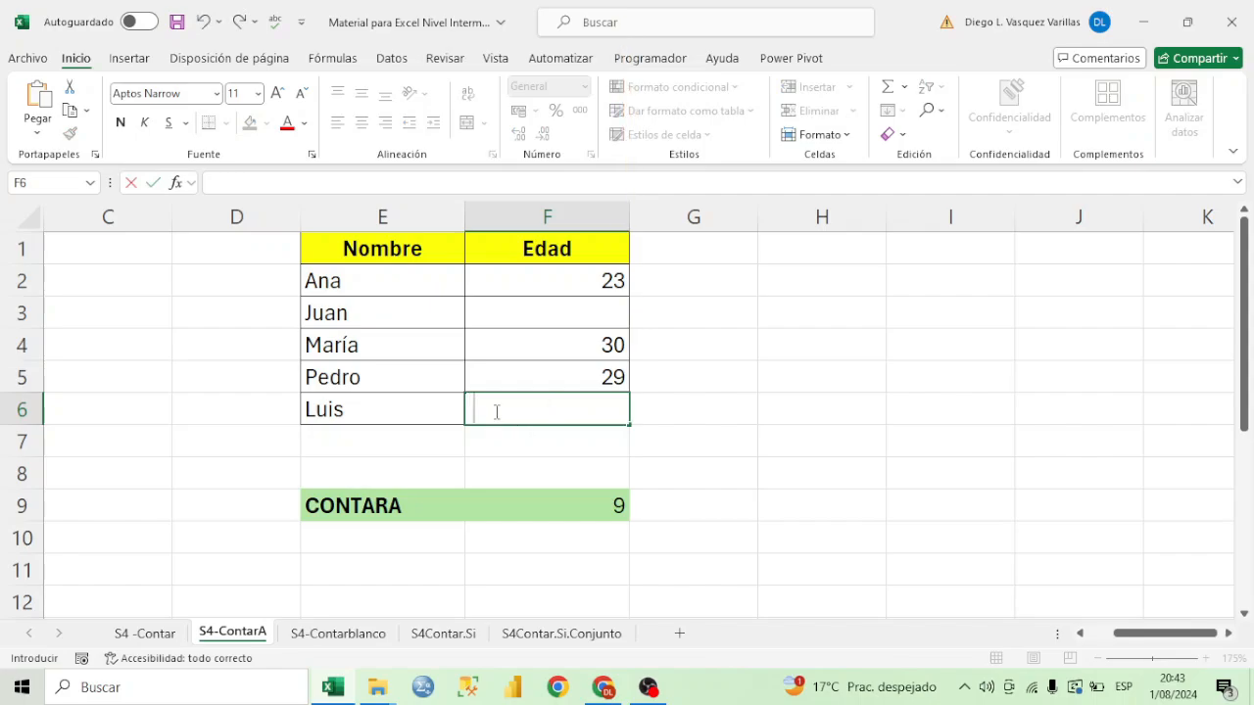
key("Return")
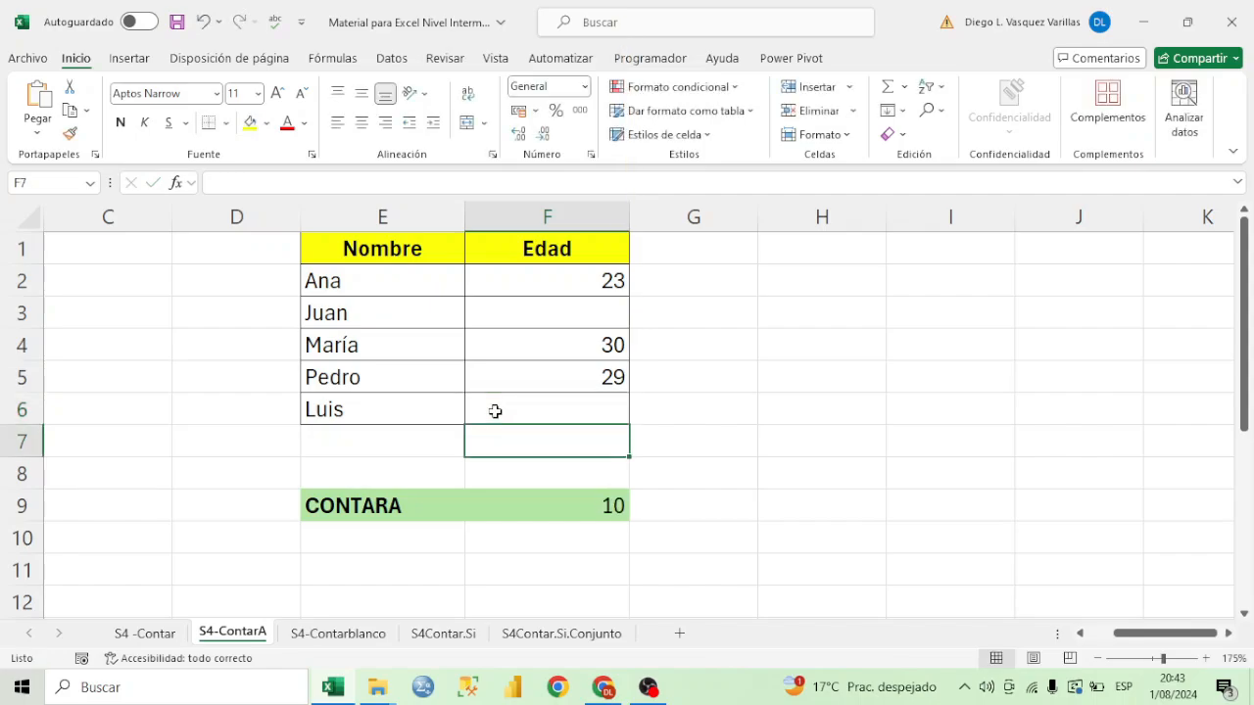
Step: Check the table range E2:F6 and the content of the blank-looking age cell F3 against the CONTARA result
left_click_drag(429, 288, 548, 411)
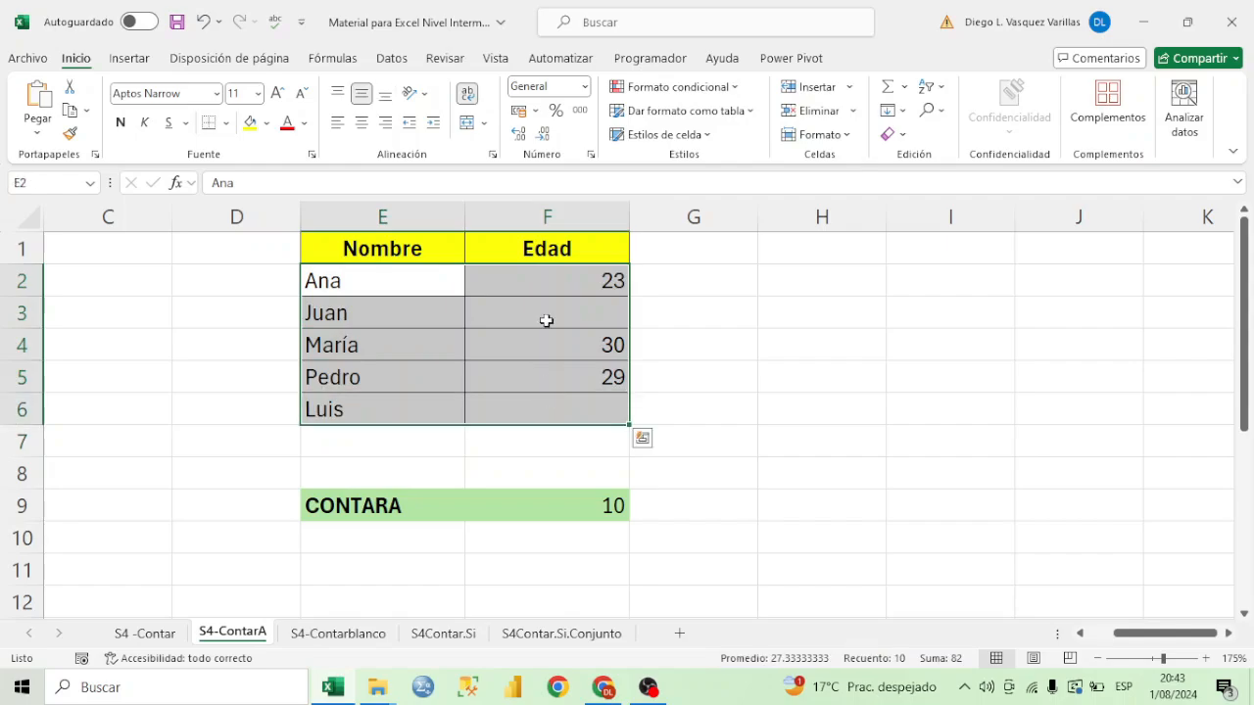
left_click(502, 311)
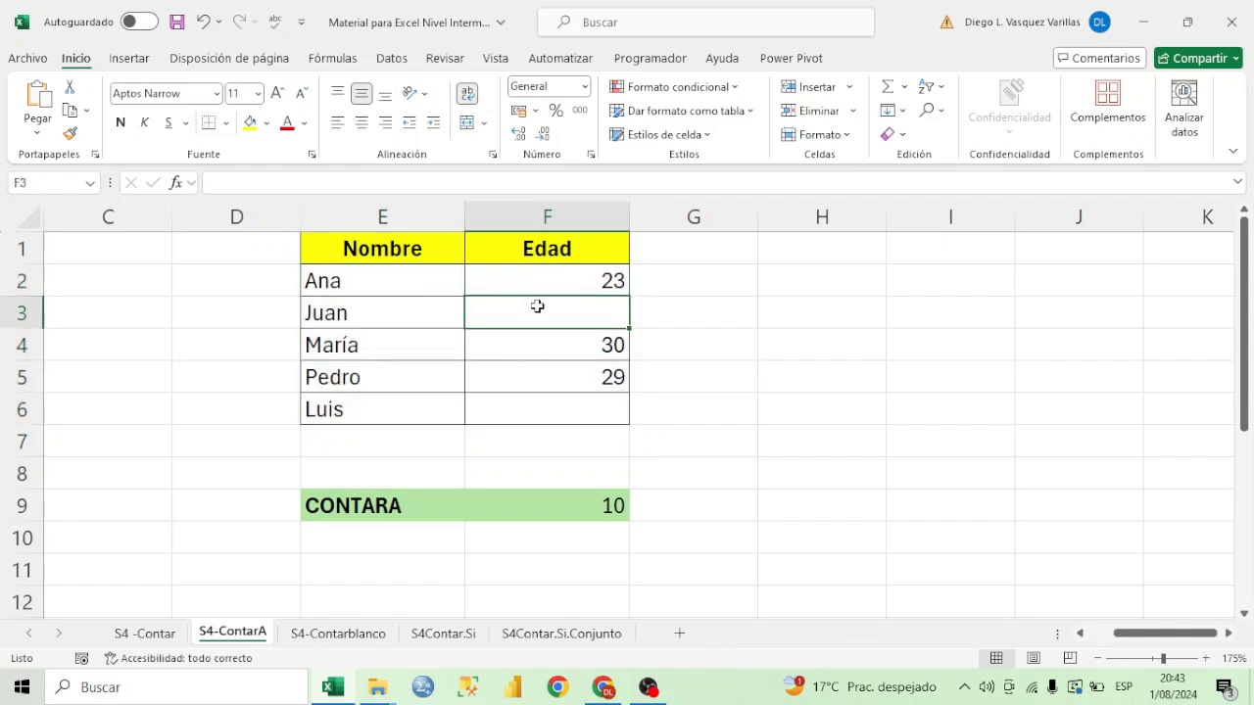
double_click(545, 313)
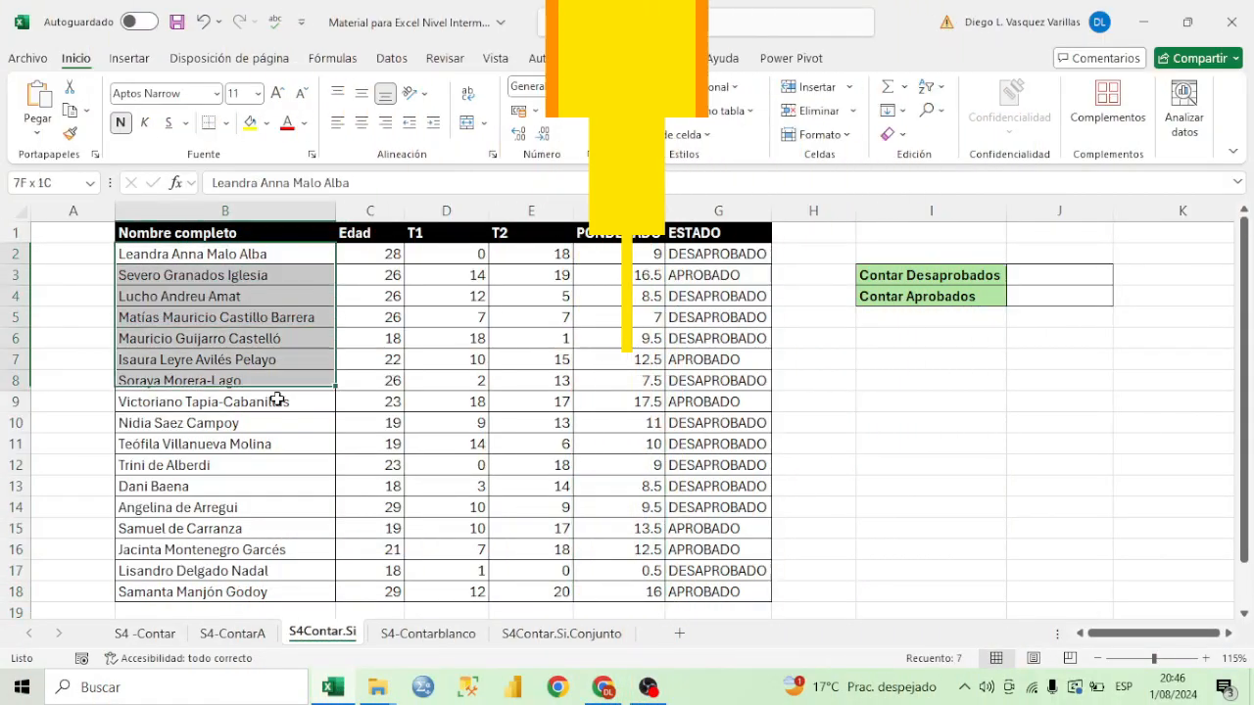
Step: Review the full names in B2:B18 and the PONDERADO and ESTADO formulas in F2 and G2 of the S4Contar.Si sheet
left_click_drag(278, 400, 291, 588)
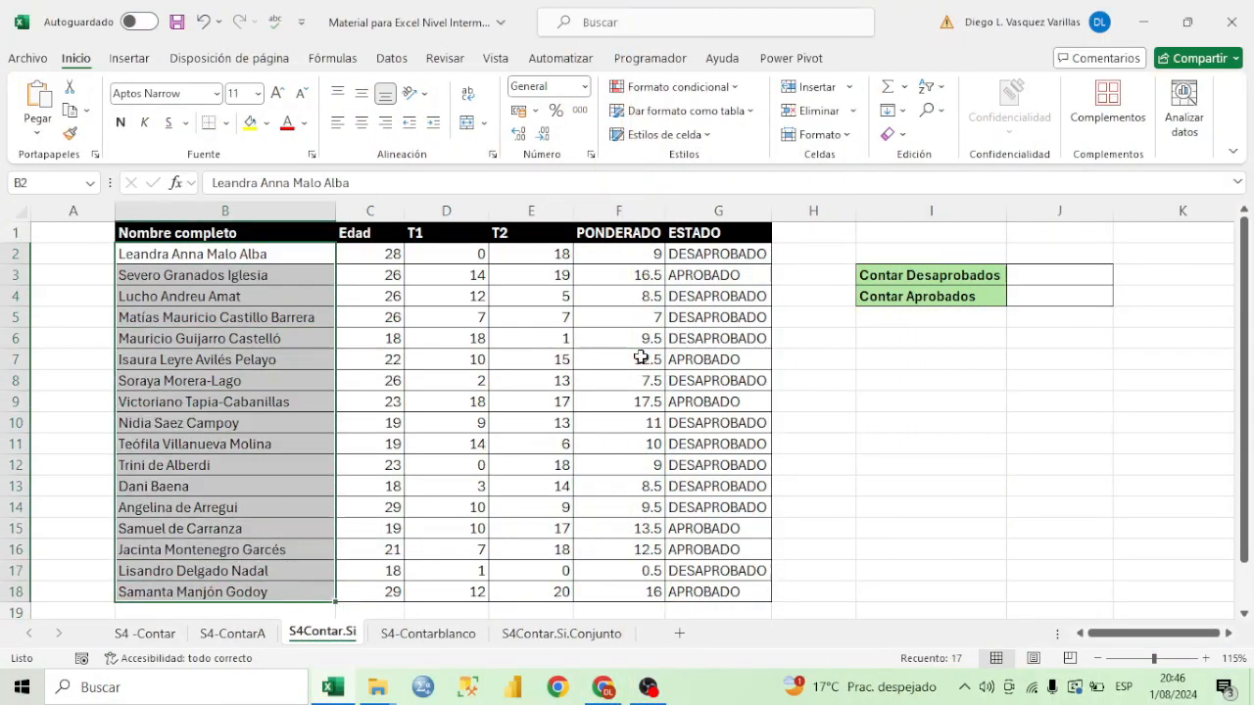
left_click(628, 205)
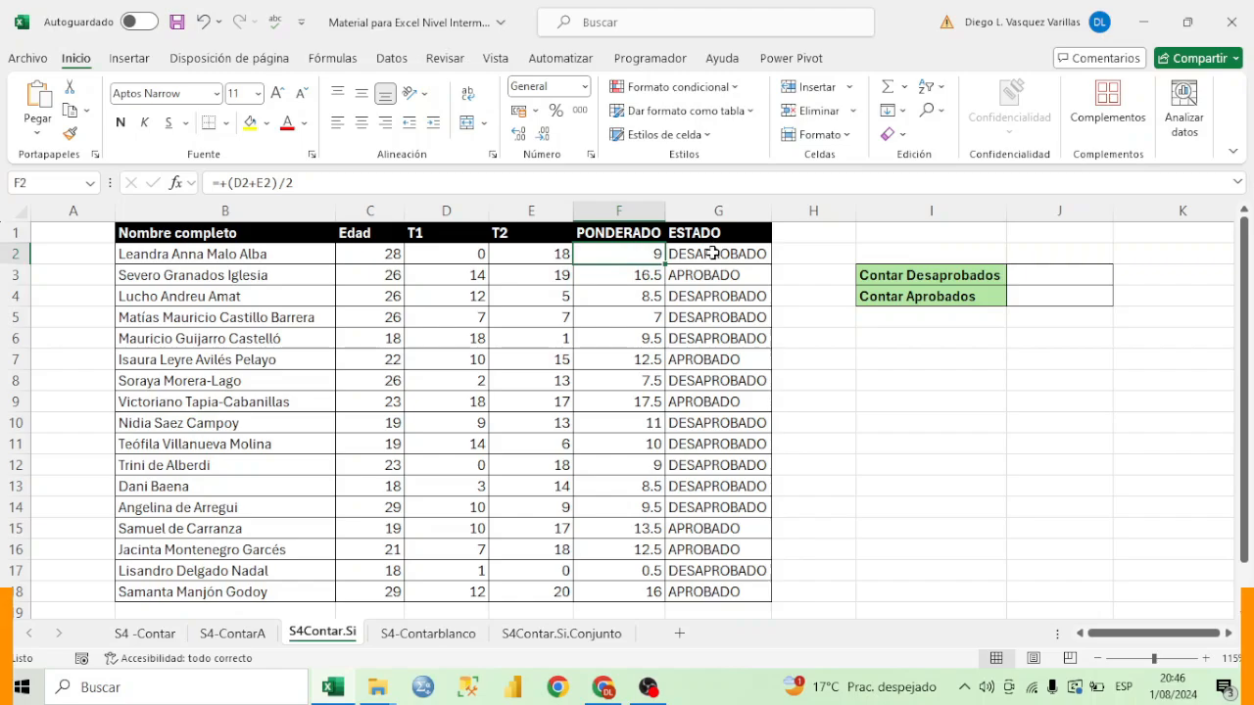
left_click(712, 253)
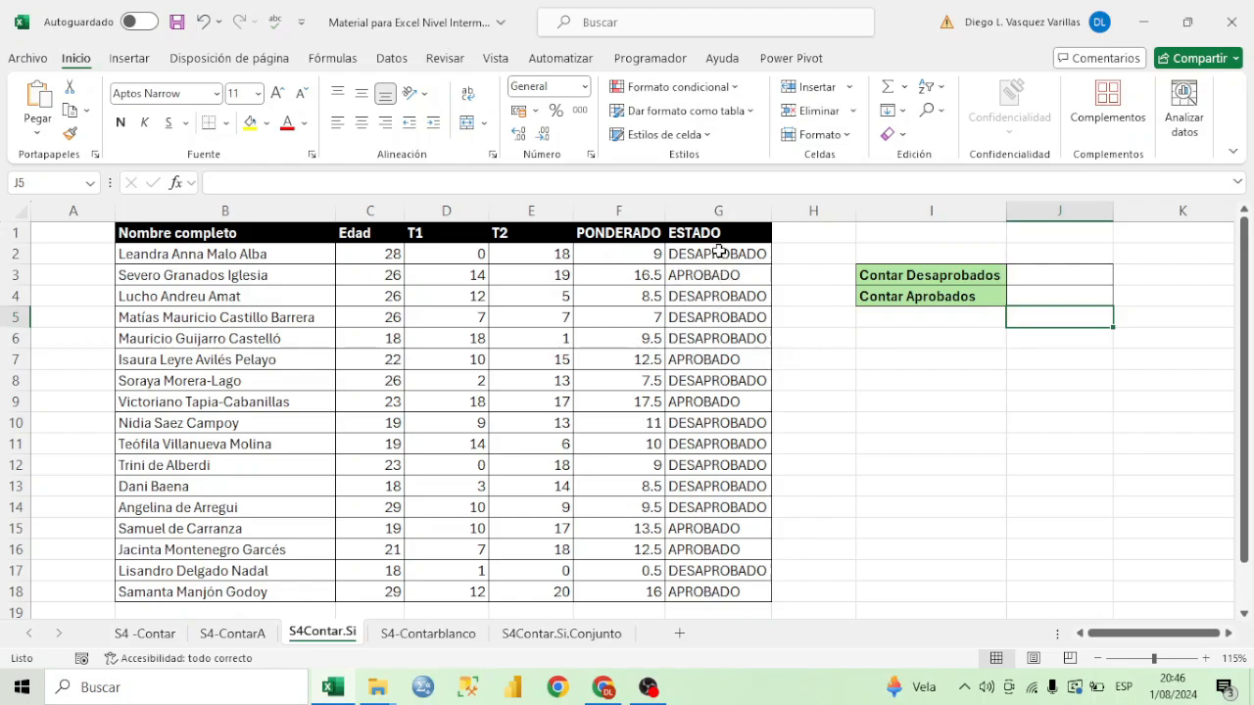
Step: Examine the ESTADO range G2:G18 and several of its DESAPROBADO cells as the basis for the conditional count
left_click_drag(720, 252, 747, 587)
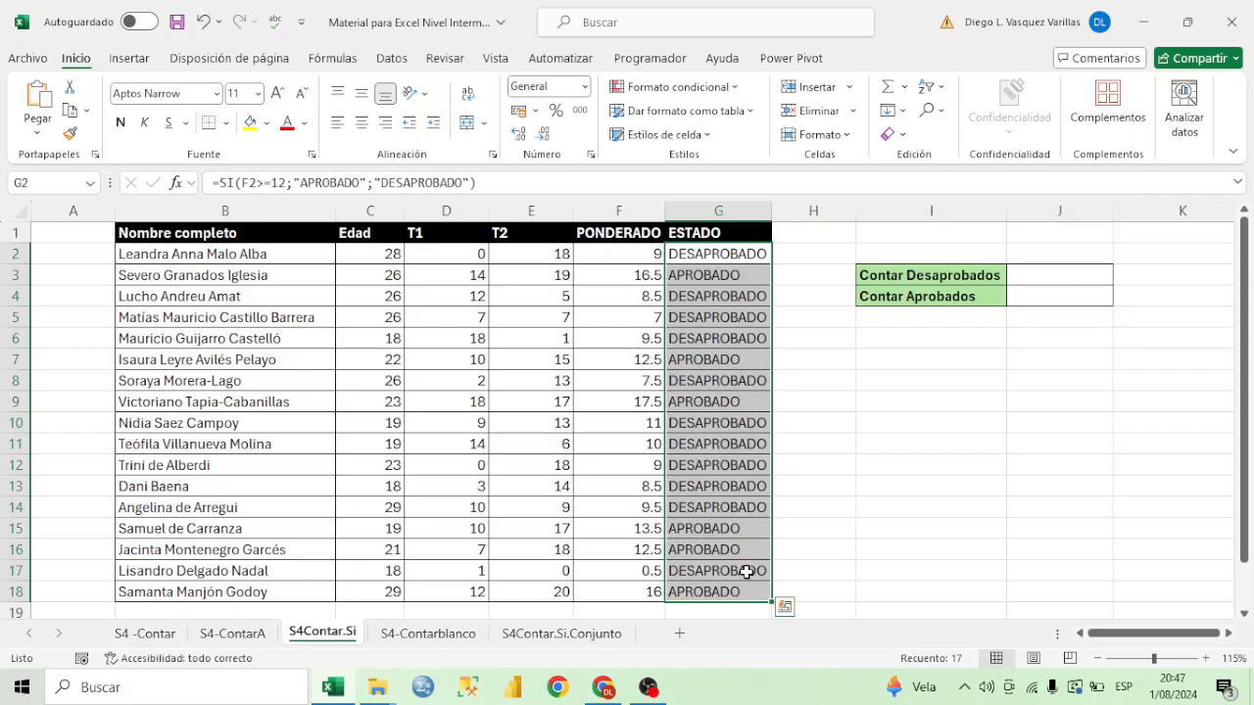
left_click(1053, 275)
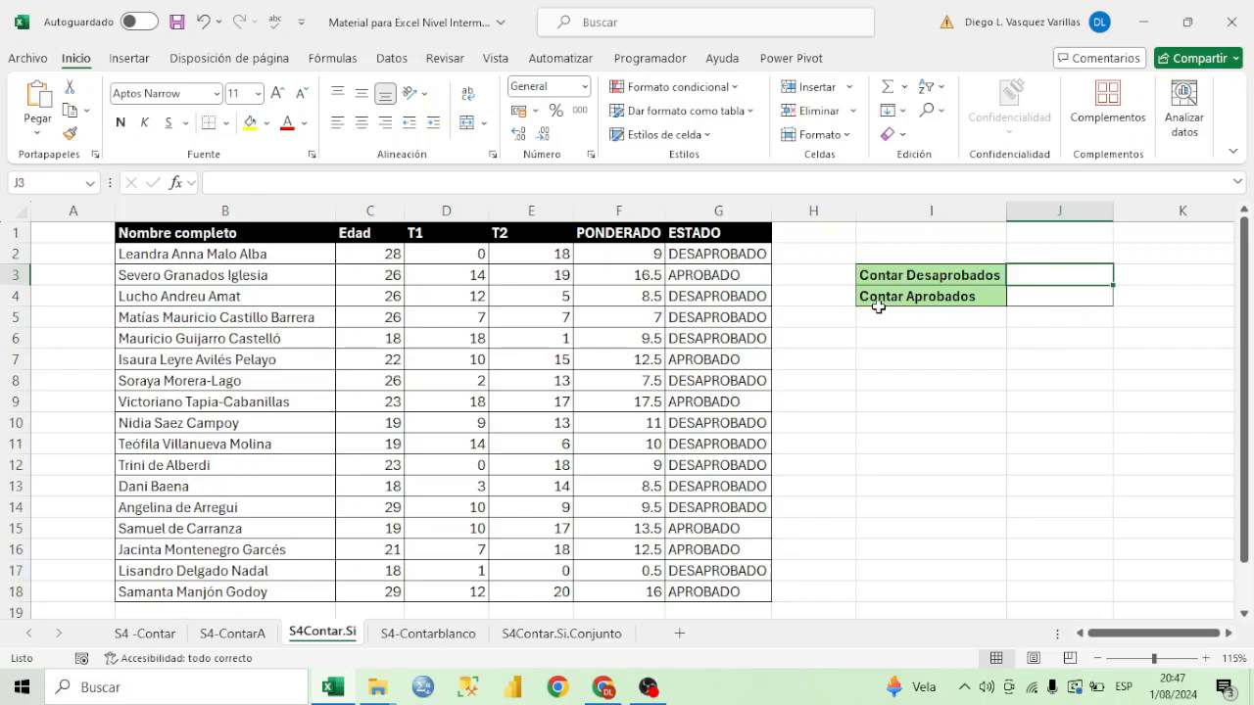
left_click_drag(714, 249, 736, 588)
left_click(709, 258)
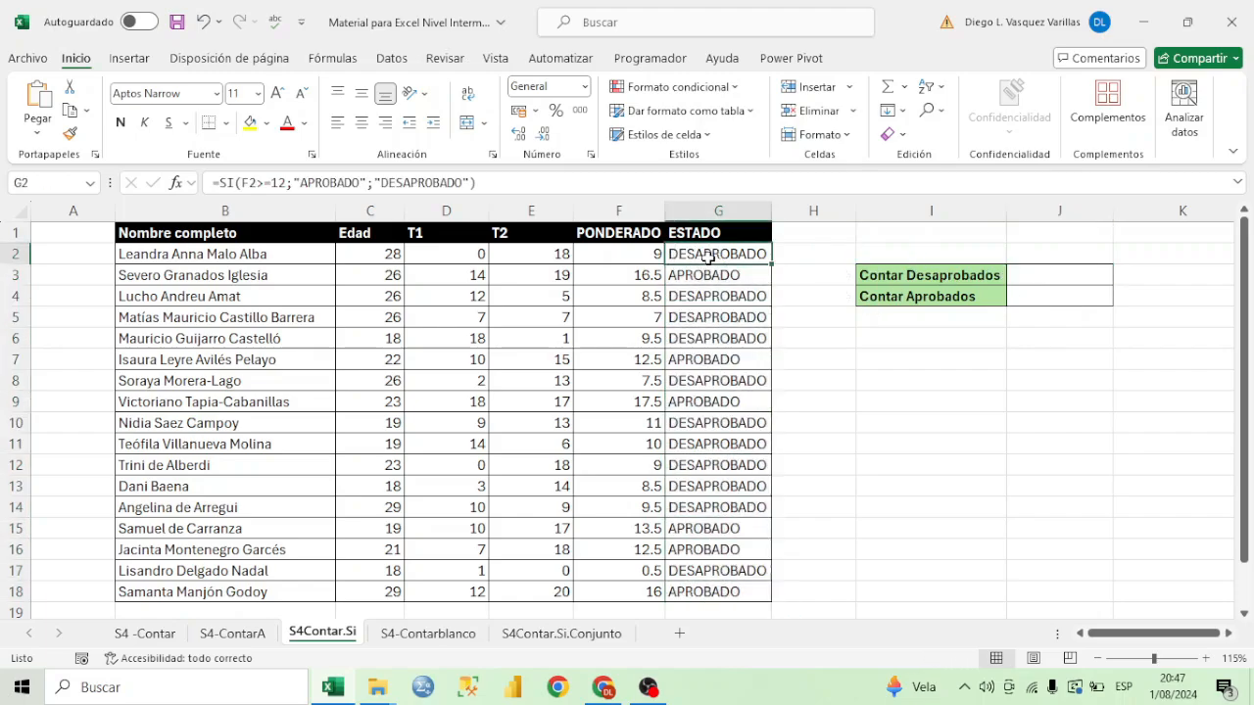
left_click(721, 292)
left_click(732, 344)
left_click(745, 378)
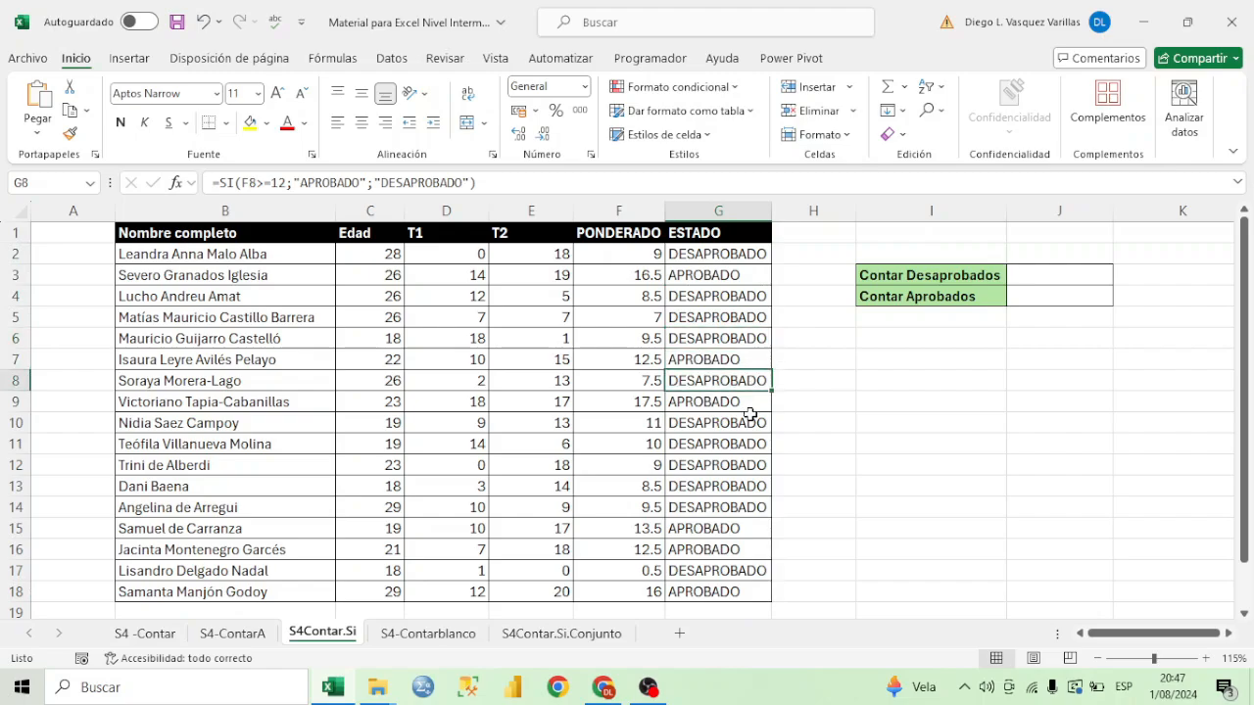
Step: Enter =CONTAR.SI(G2:G18;"DESAPROBADO") in J3 to count the failed students
left_click(1066, 275)
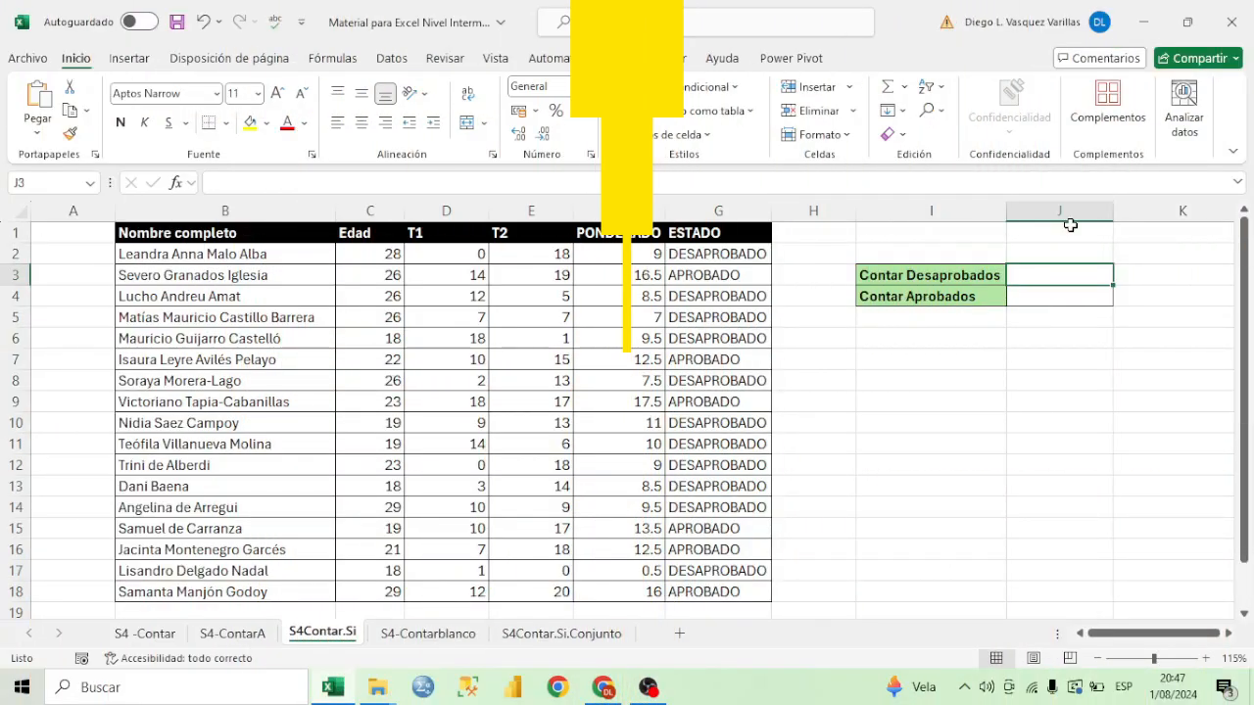
type("=con")
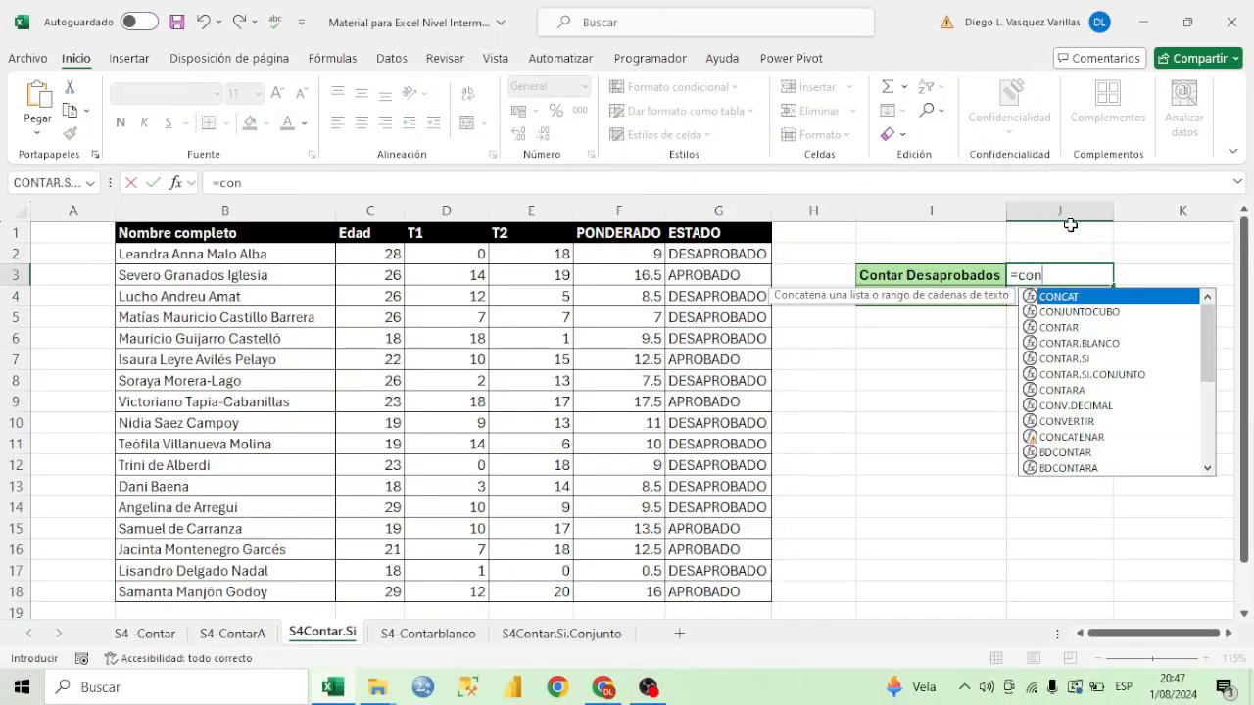
left_click(1068, 359)
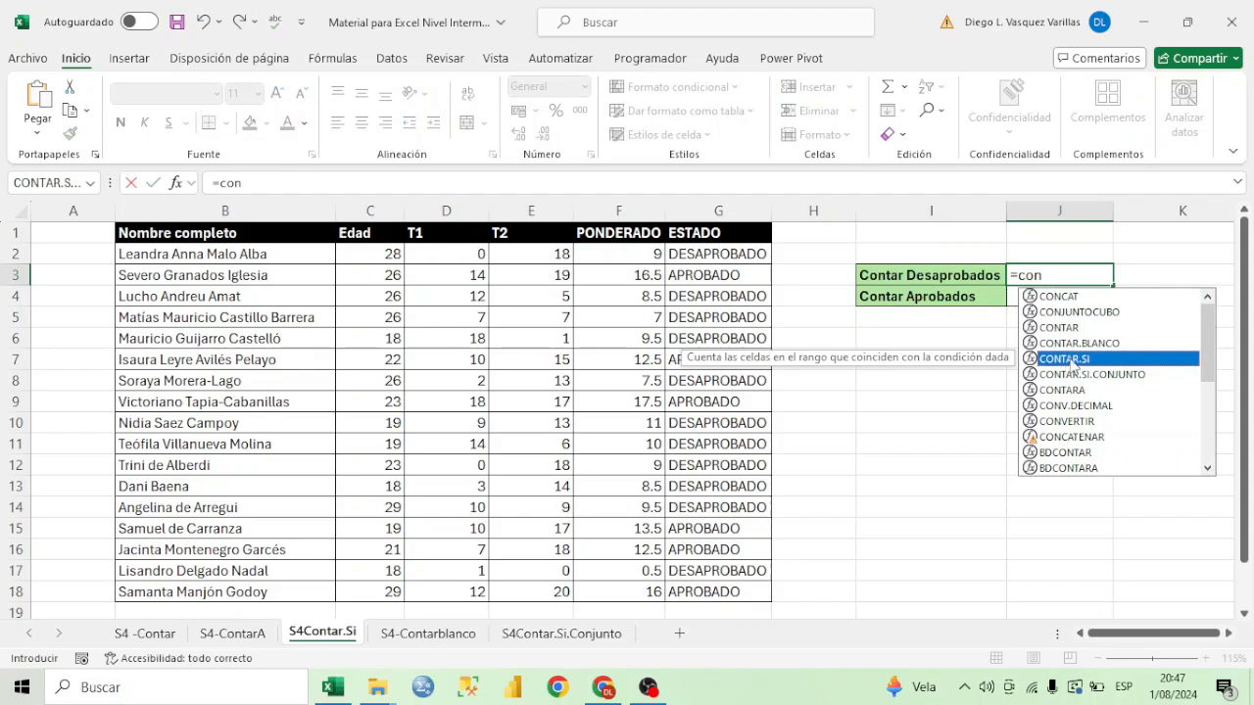
double_click(1068, 359)
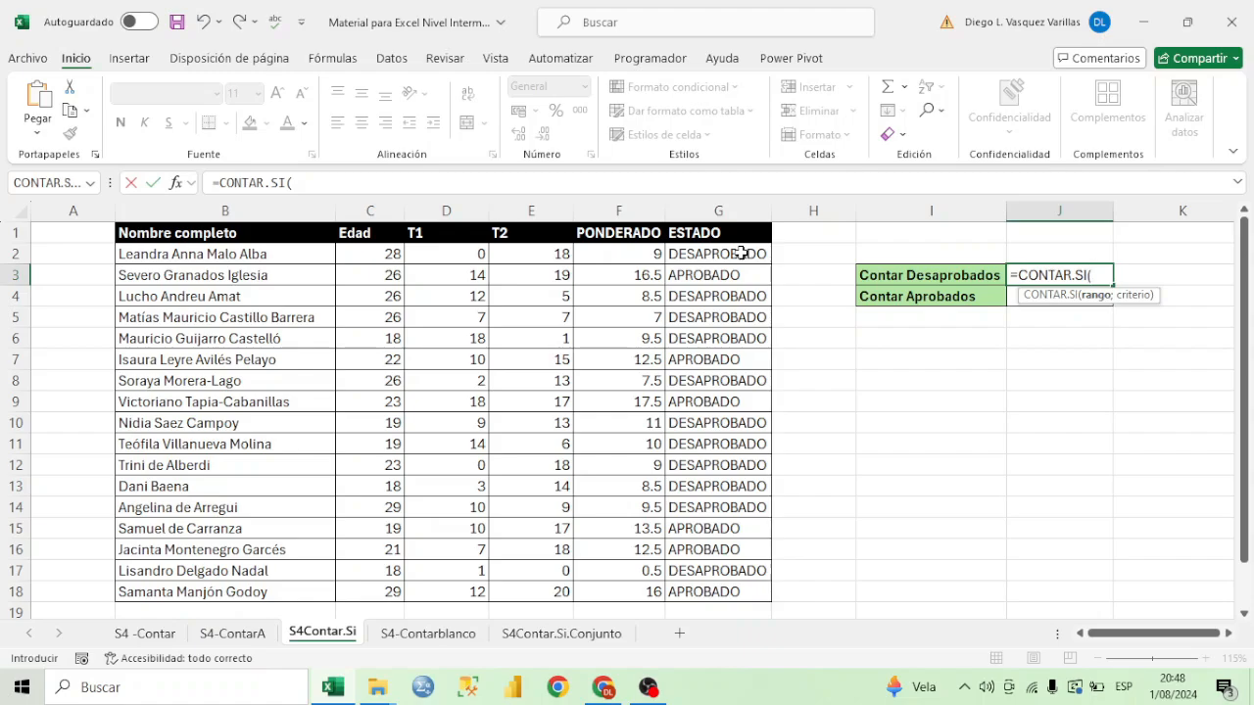
left_click_drag(707, 257, 725, 584)
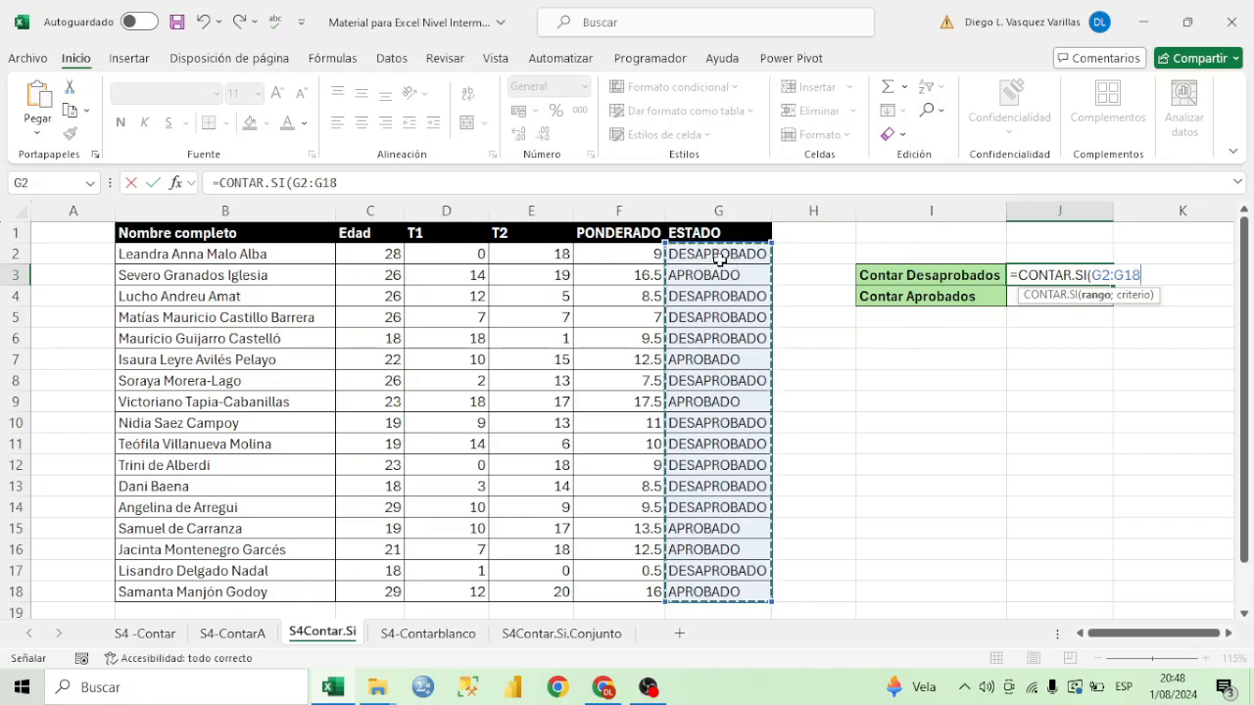
type(";")
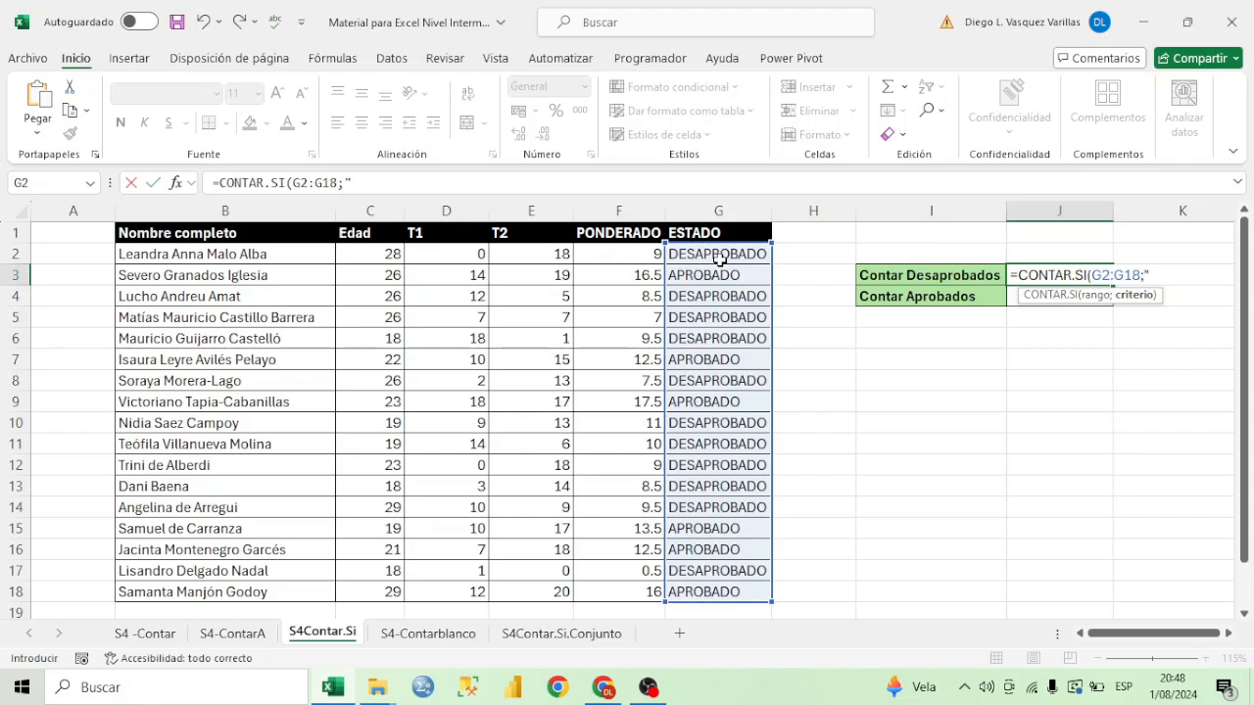
type("DESAPR")
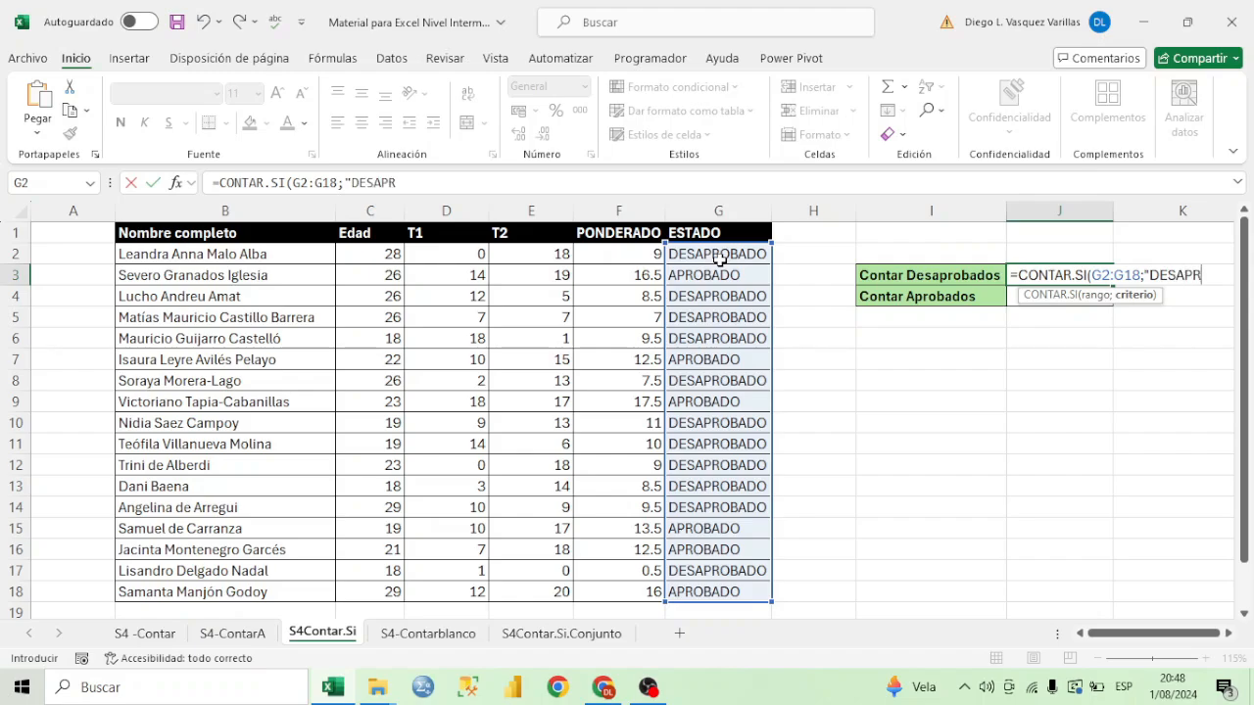
type("OBADO")
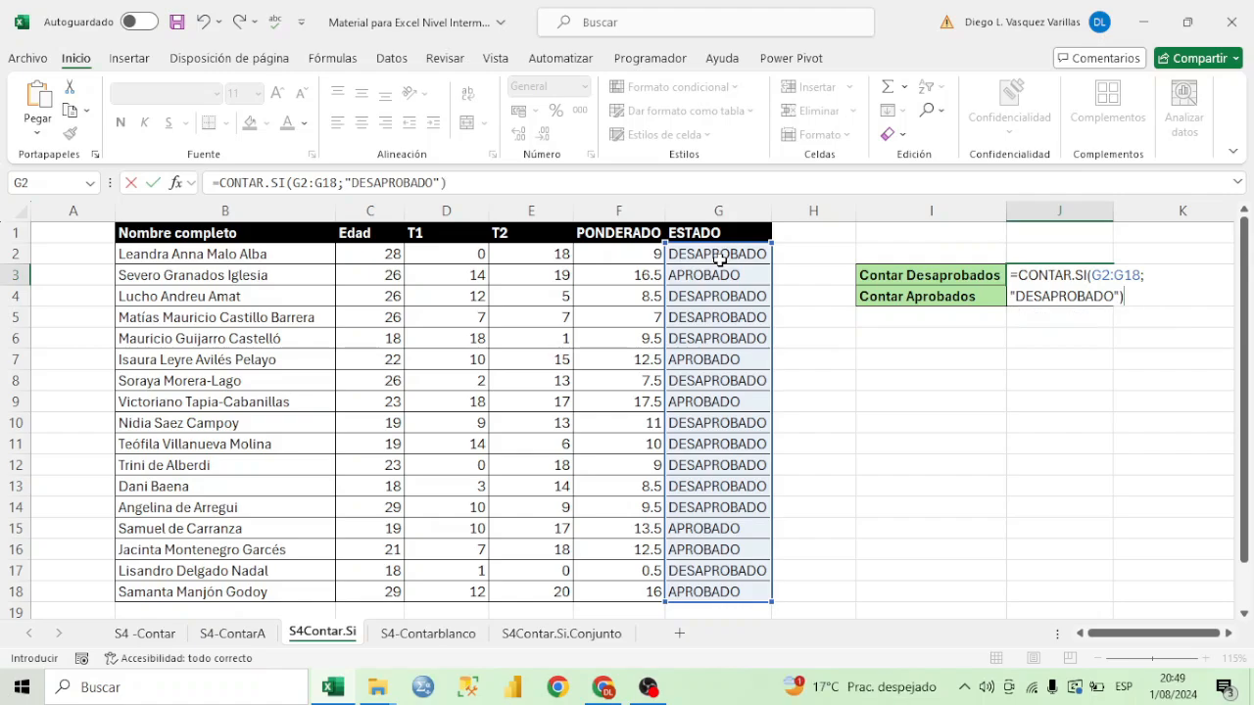
key("Return")
Step: Verify the Contar Desaprobados result in J3 by selecting every DESAPROBADO cell in the ESTADO column together
left_click(1082, 278)
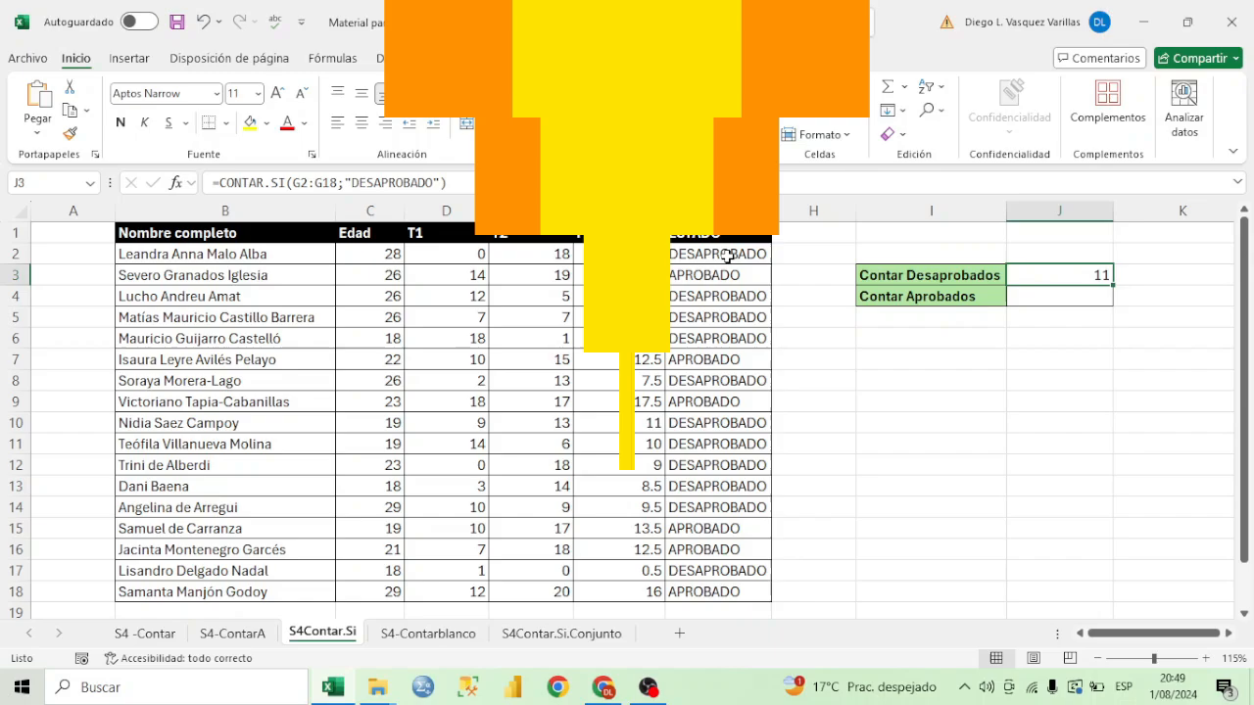
left_click(726, 256)
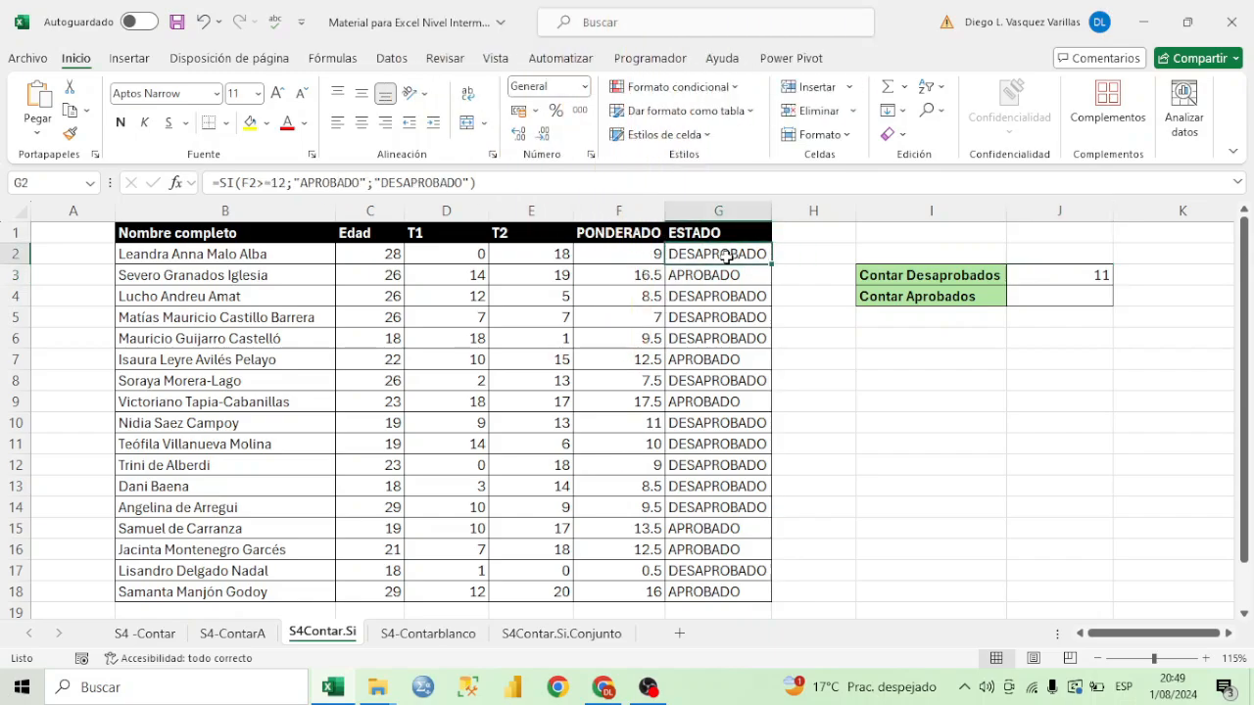
left_click(725, 295, "ctrl")
left_click(733, 315, "ctrl")
left_click(739, 337, "ctrl")
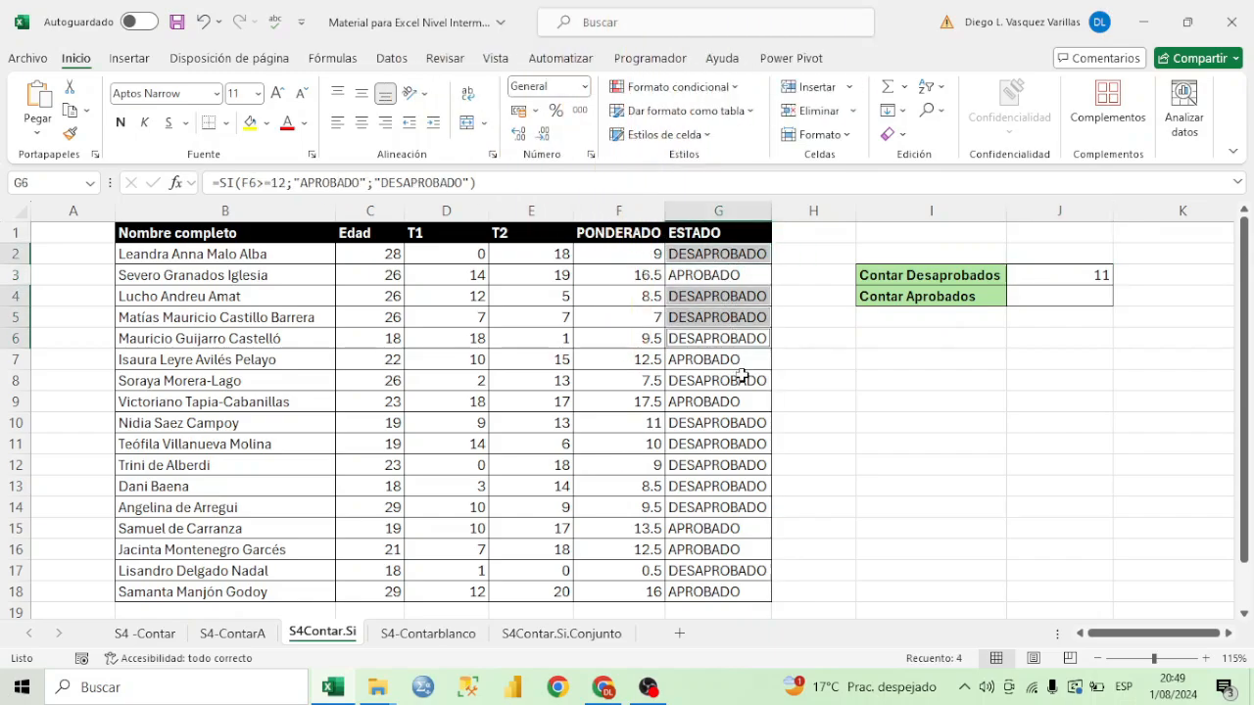
left_click(743, 380, "ctrl")
left_click(748, 423, "ctrl")
left_click(742, 444, "ctrl")
left_click(743, 465, "ctrl")
left_click(742, 486, "ctrl")
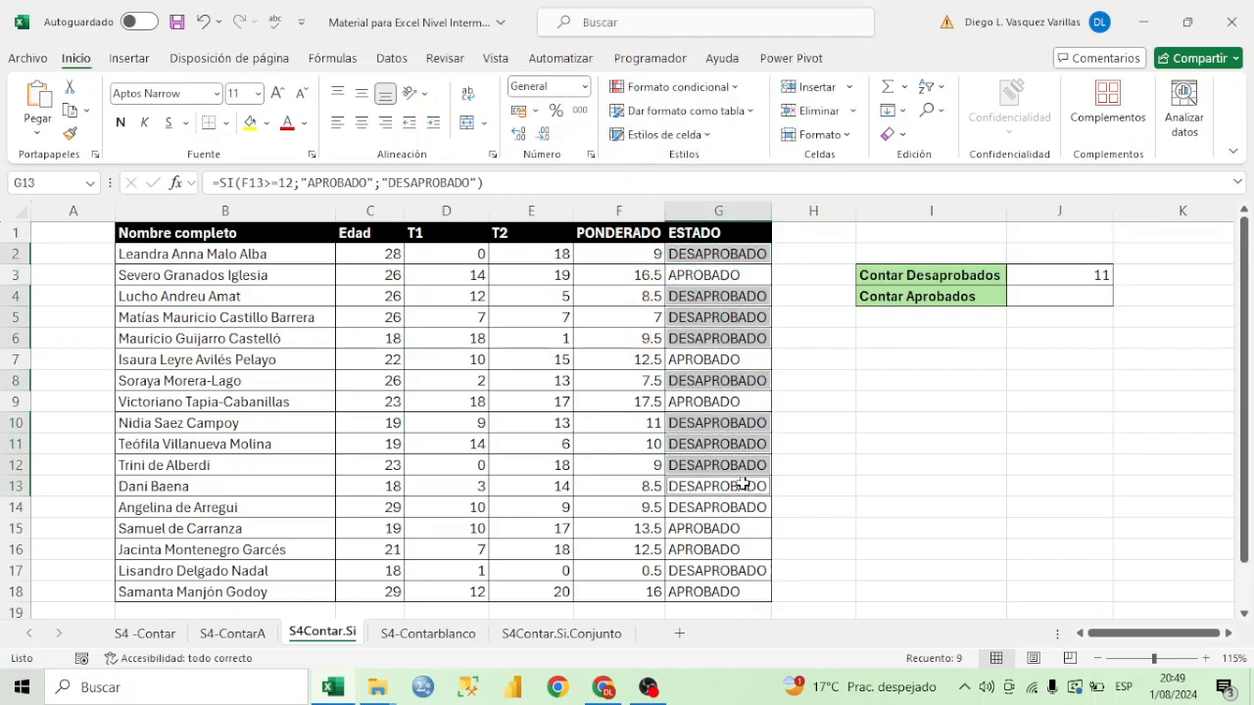
left_click(749, 507, "ctrl")
left_click(747, 570, "ctrl")
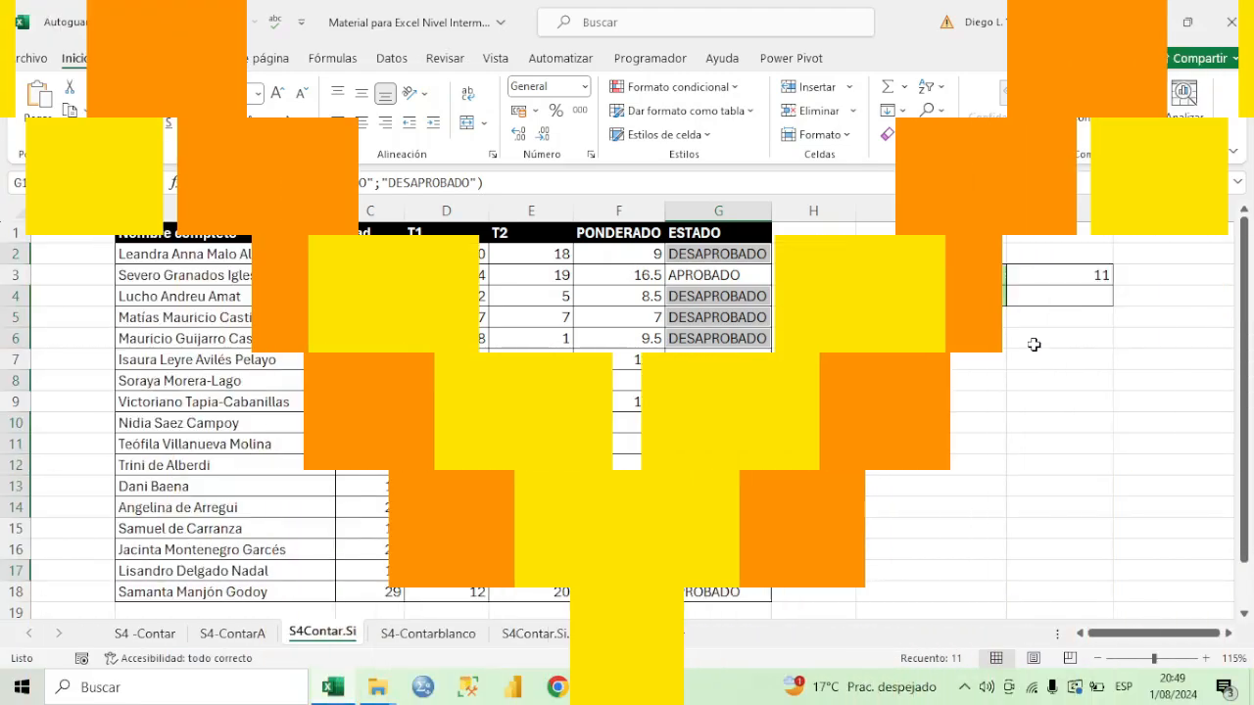
Step: Enter =CONTAR.SI(G2:G18;"Aprobado") in J4 to count the passed students
left_click(1045, 304)
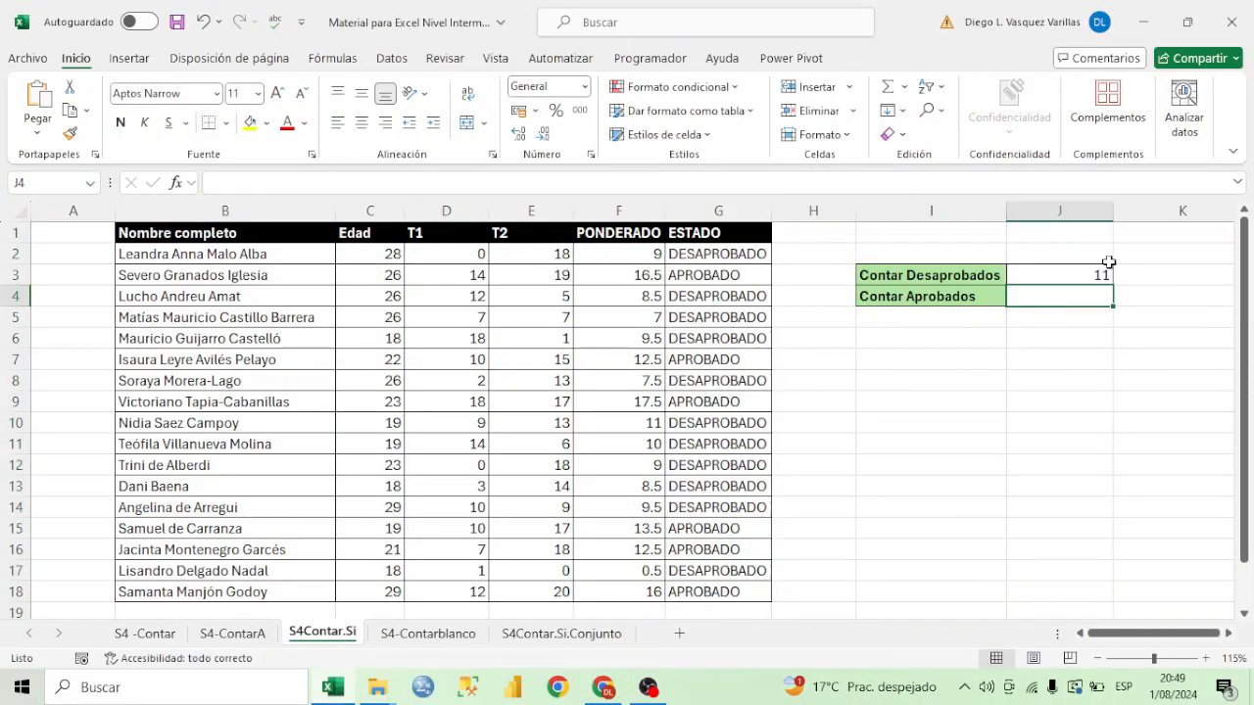
type("=")
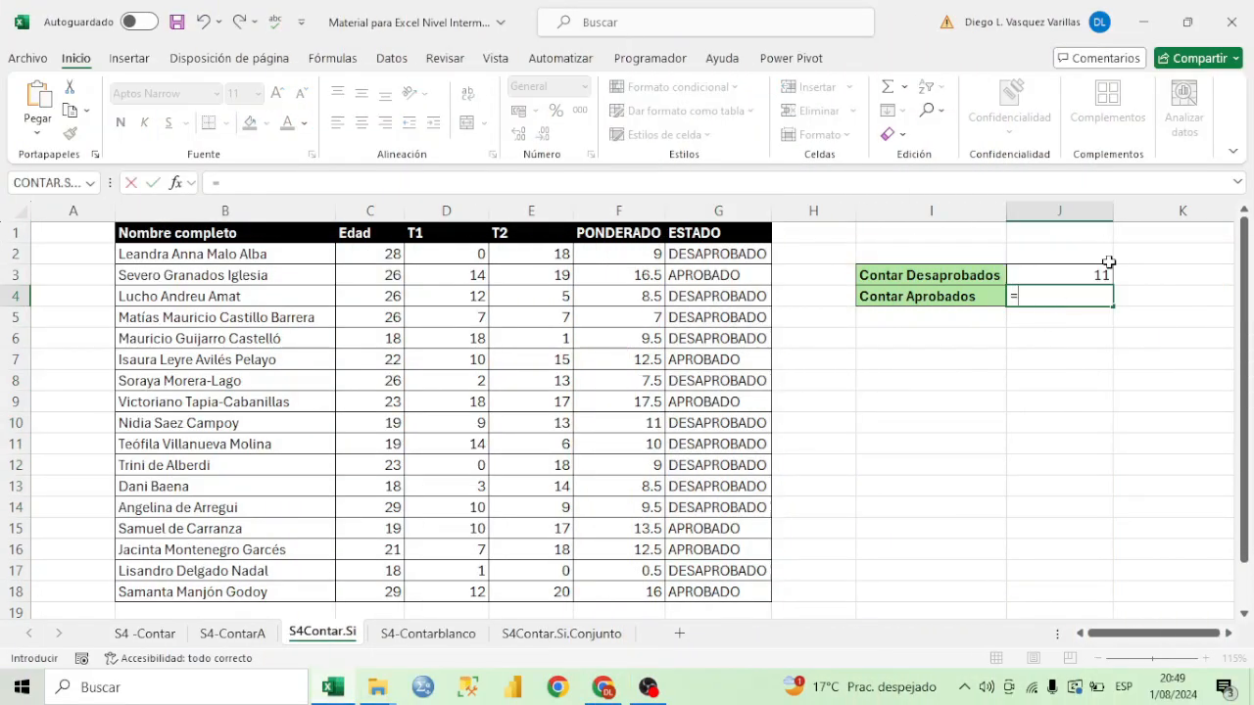
type("CONT")
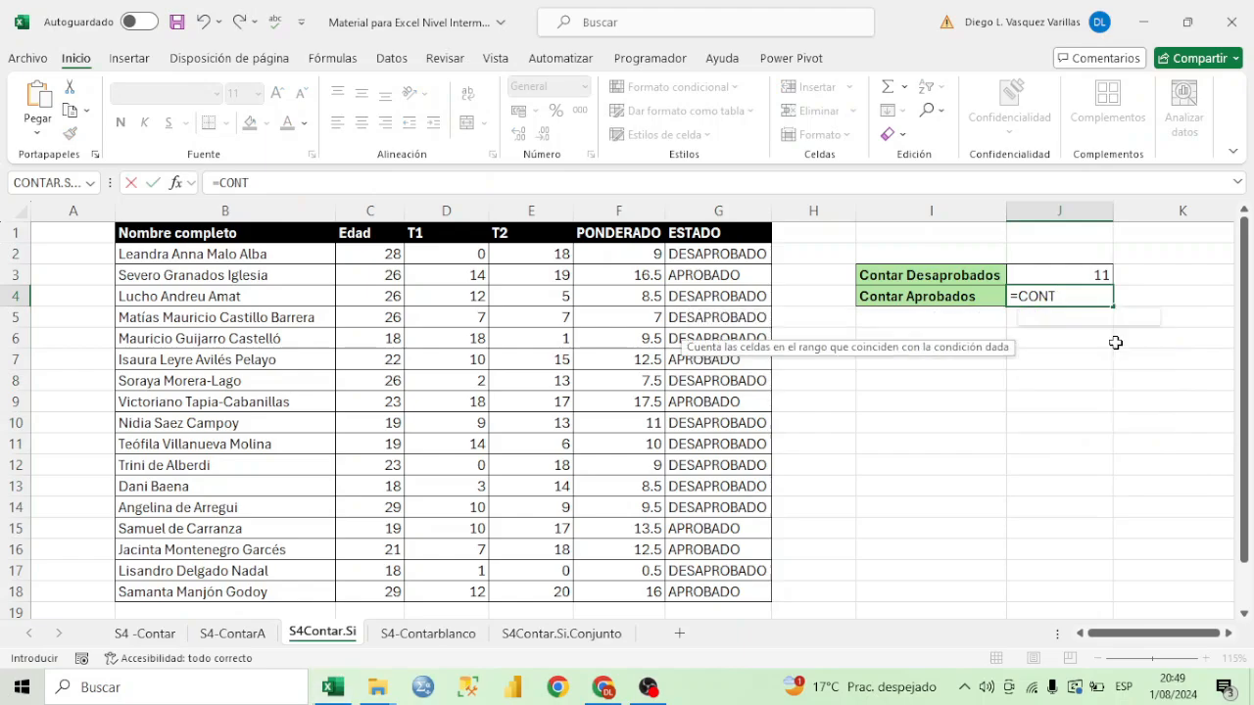
double_click(1121, 347)
left_click_drag(730, 253, 770, 590)
type(";")
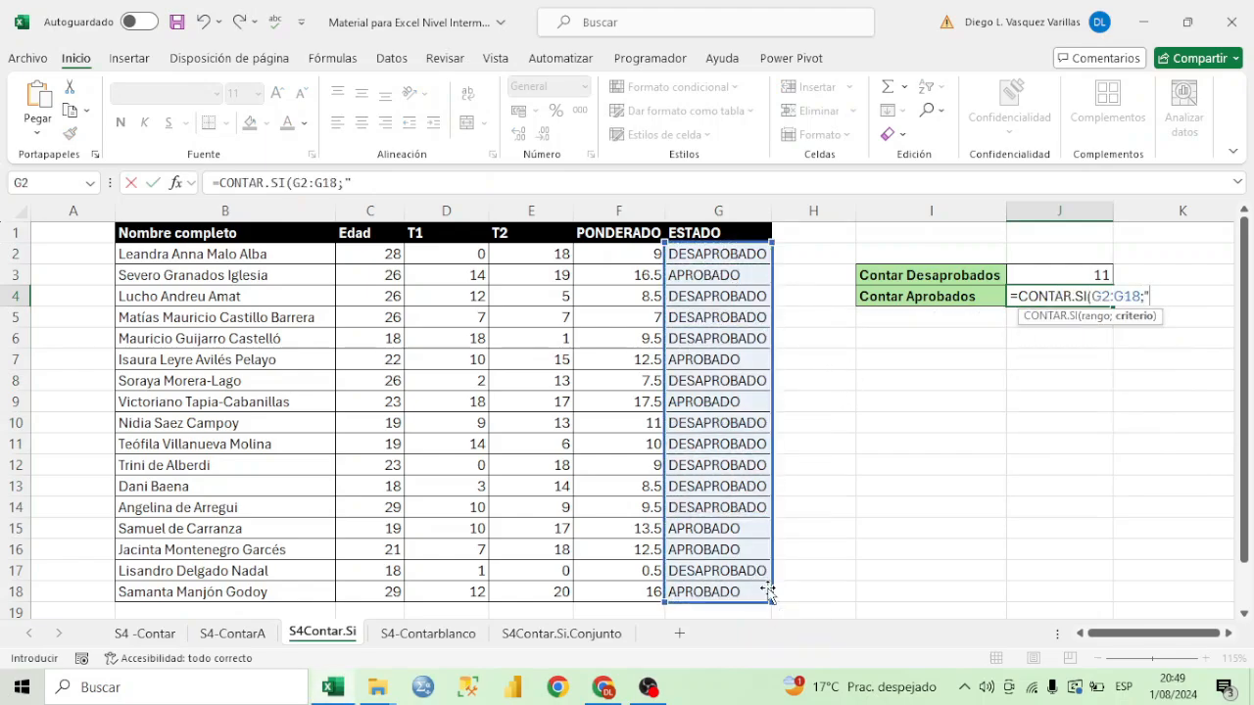
type("\"a")
type("Aprobados\")")
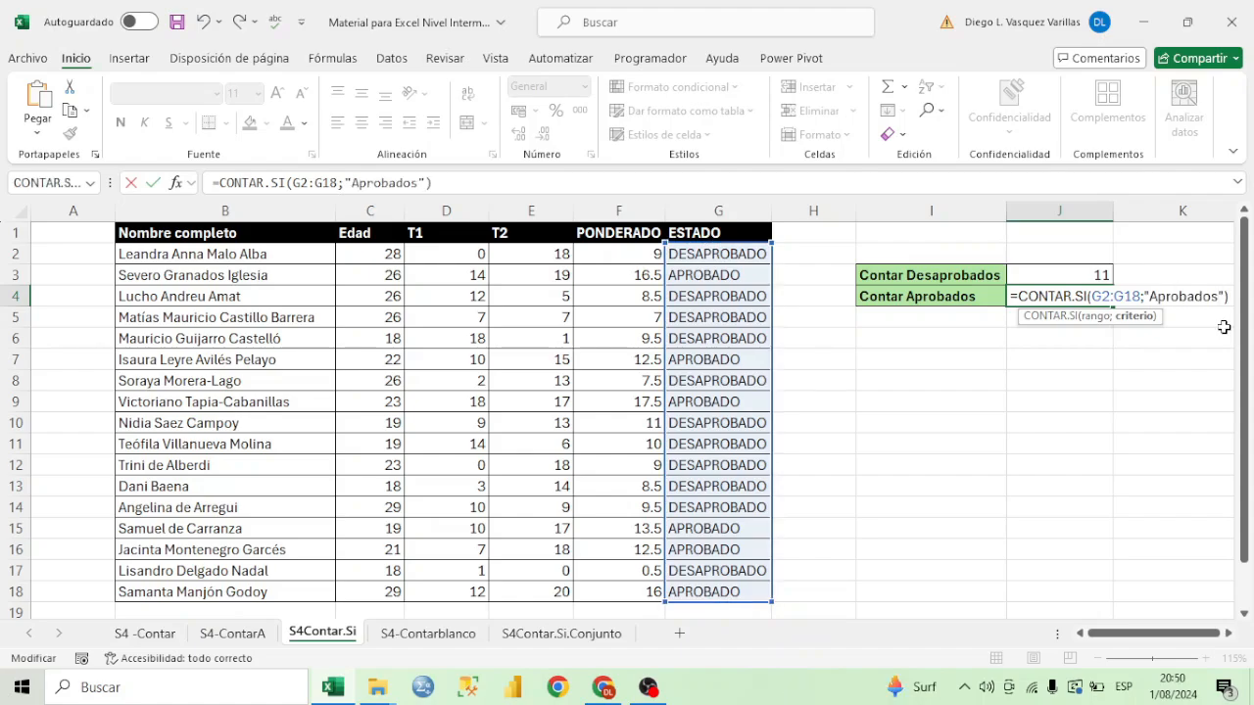
key("Left")
key("Left")
key("BackSpace")
key("Return")
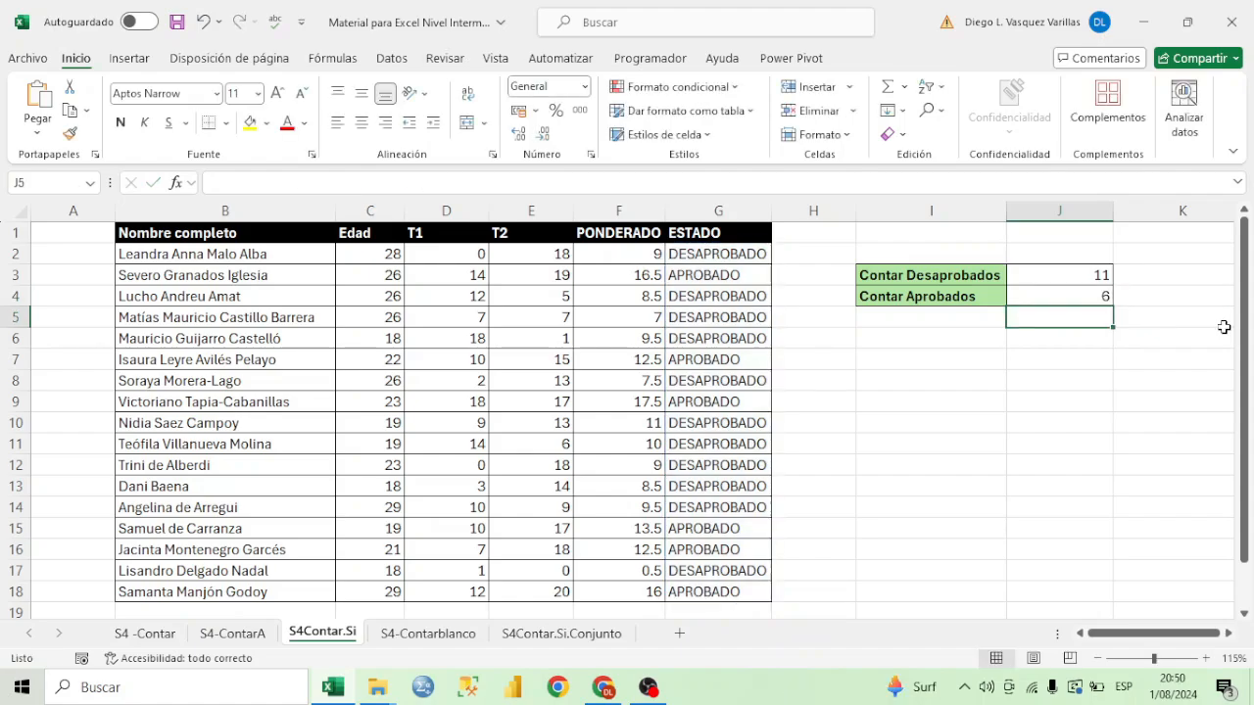
Step: Verify the Contar Aprobados result in J4 by selecting every APROBADO cell in the ESTADO column together
left_click(1069, 298)
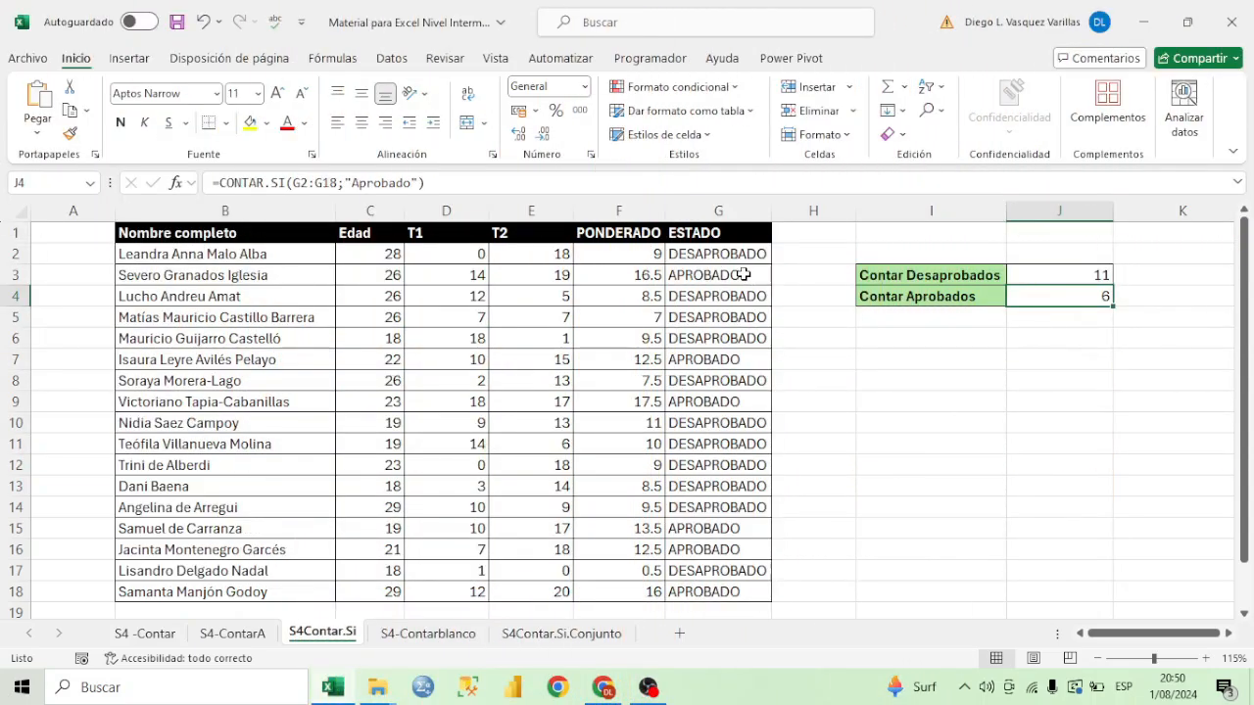
left_click(745, 275)
left_click(737, 360, "ctrl")
left_click(737, 402, "ctrl")
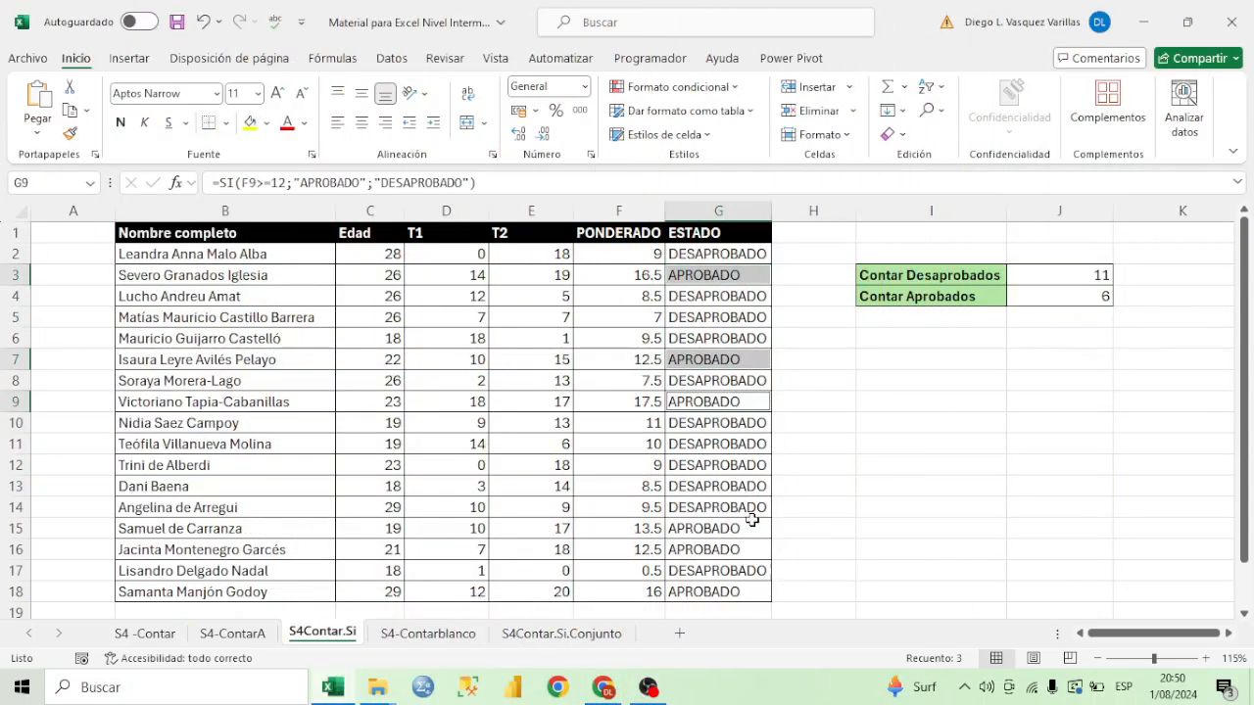
left_click(750, 528, "ctrl")
left_click(751, 549, "ctrl")
left_click(754, 588, "ctrl")
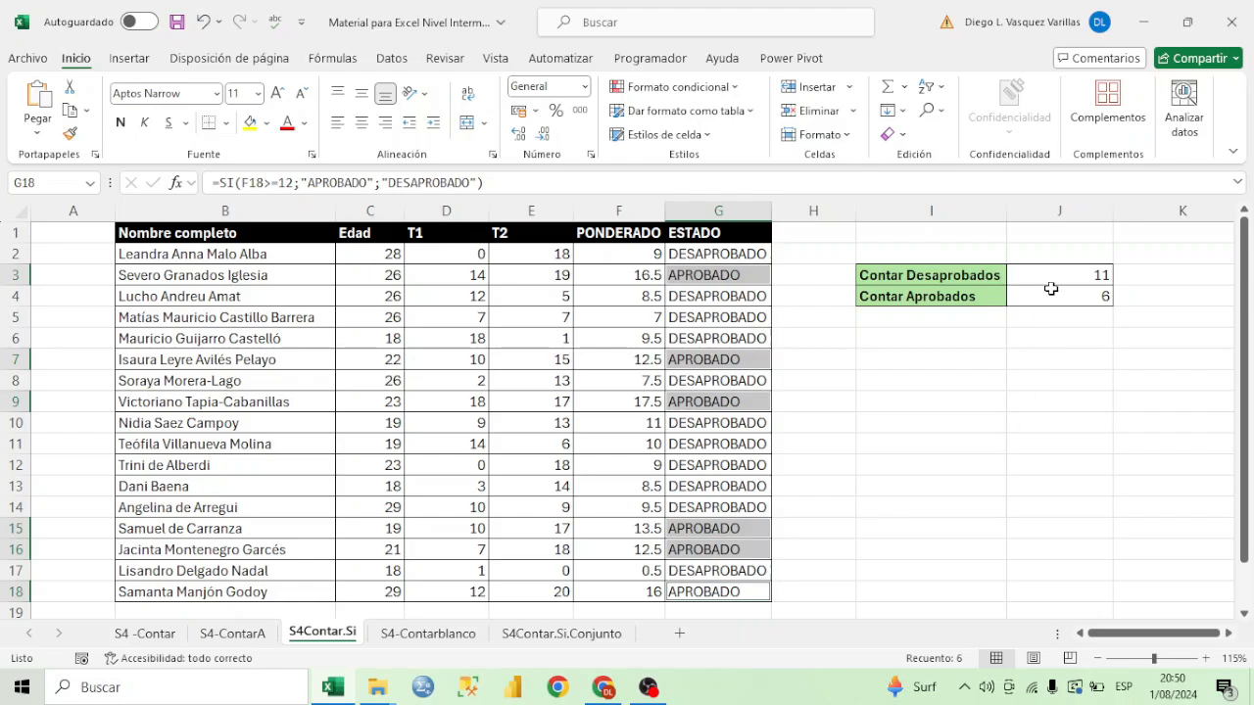
Step: Compare the full ESTADO range G2:G18 with both counts and review the "Aprobado" criterion in the J4 formula
left_click_drag(714, 257, 784, 603)
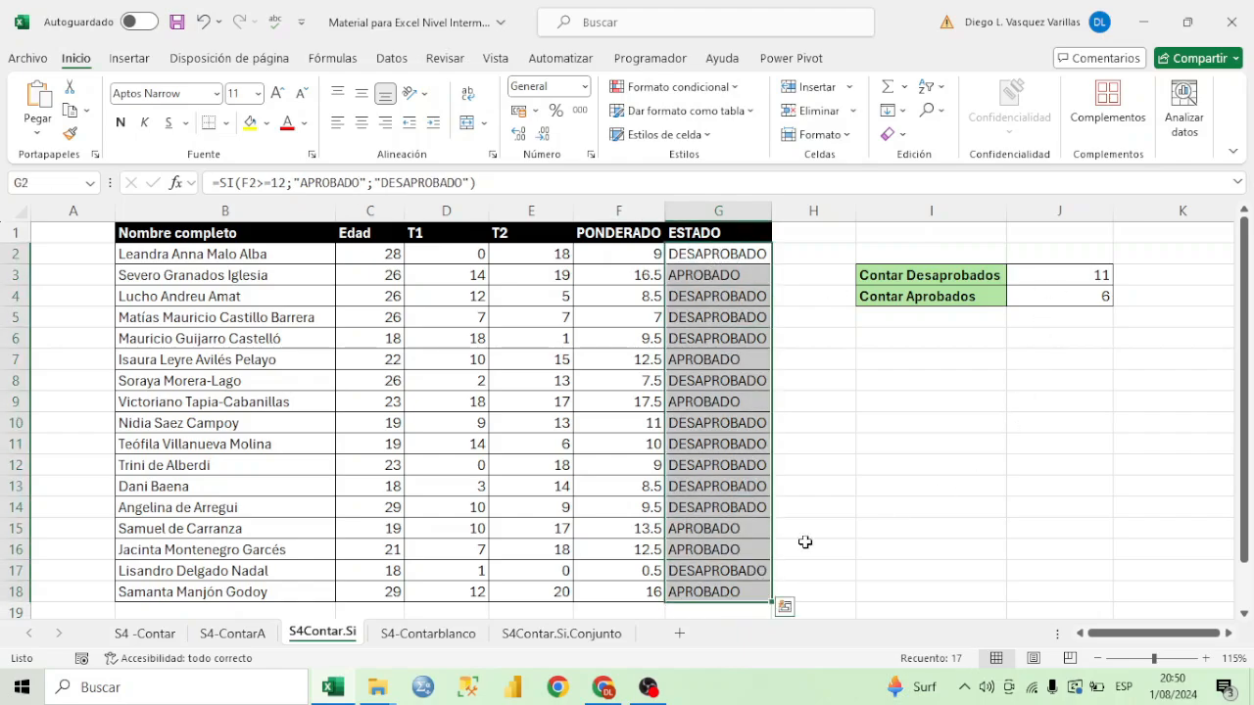
left_click_drag(1047, 273, 1062, 321)
left_click(1070, 290)
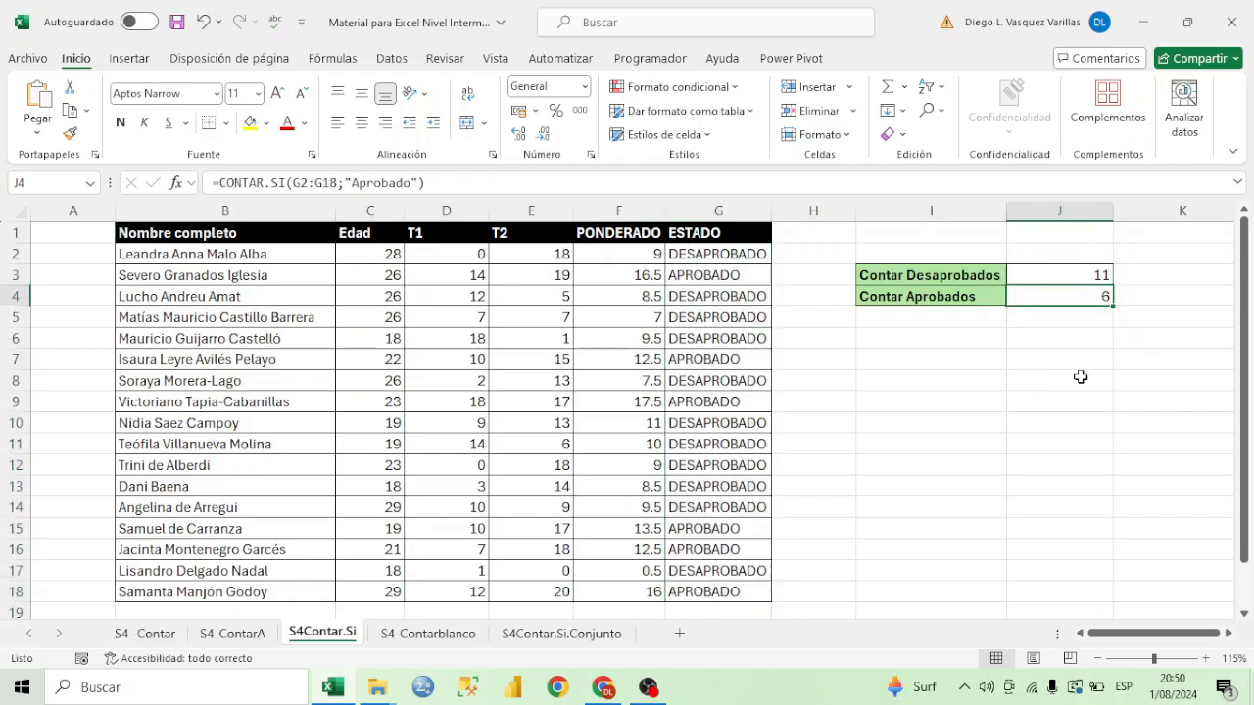
double_click(1028, 296)
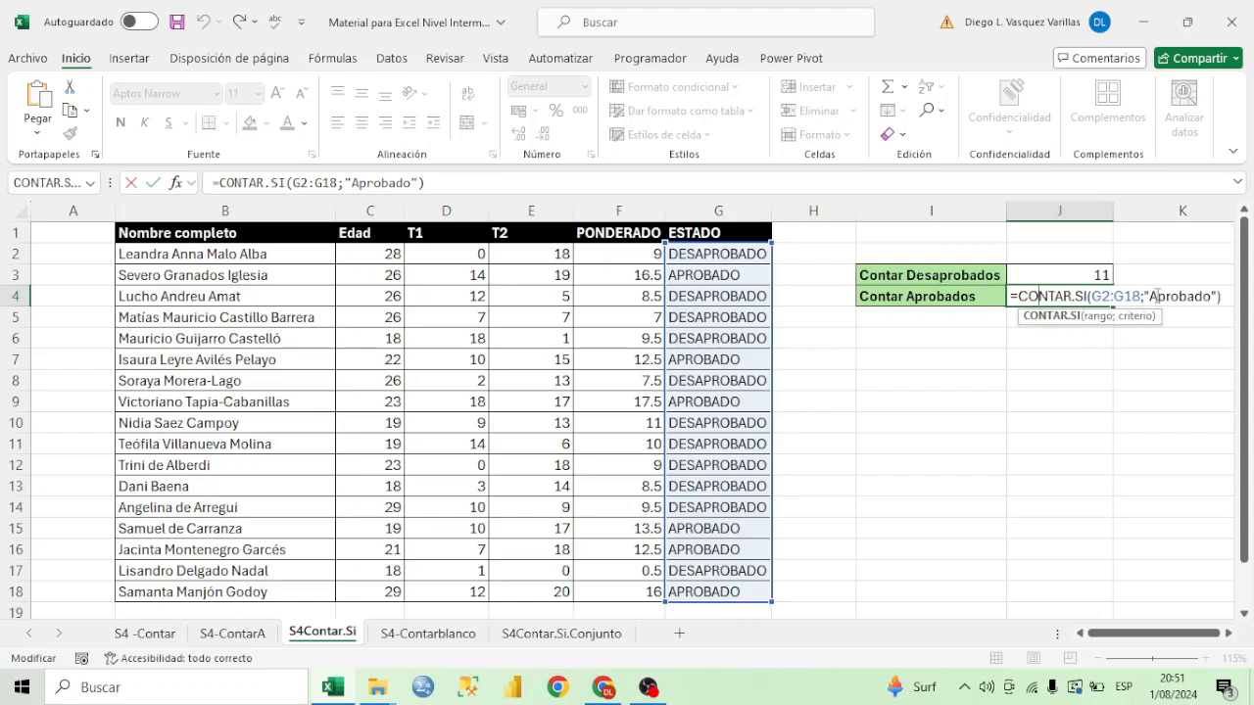
left_click_drag(1151, 296, 1182, 299)
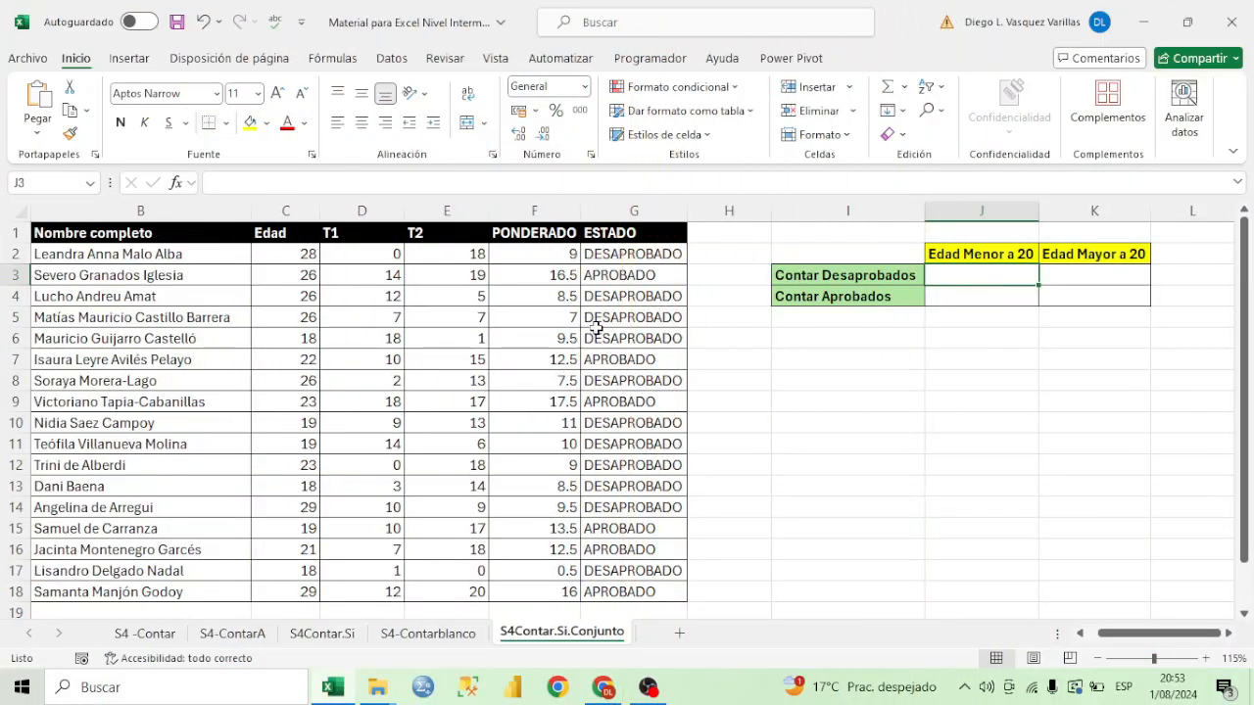
Step: Examine the ESTADO column on the S4Contar.Si.Conjunto sheet as the source of the first condition
left_click(546, 210)
left_click(637, 276)
left_click_drag(639, 254, 642, 423)
left_click(629, 283)
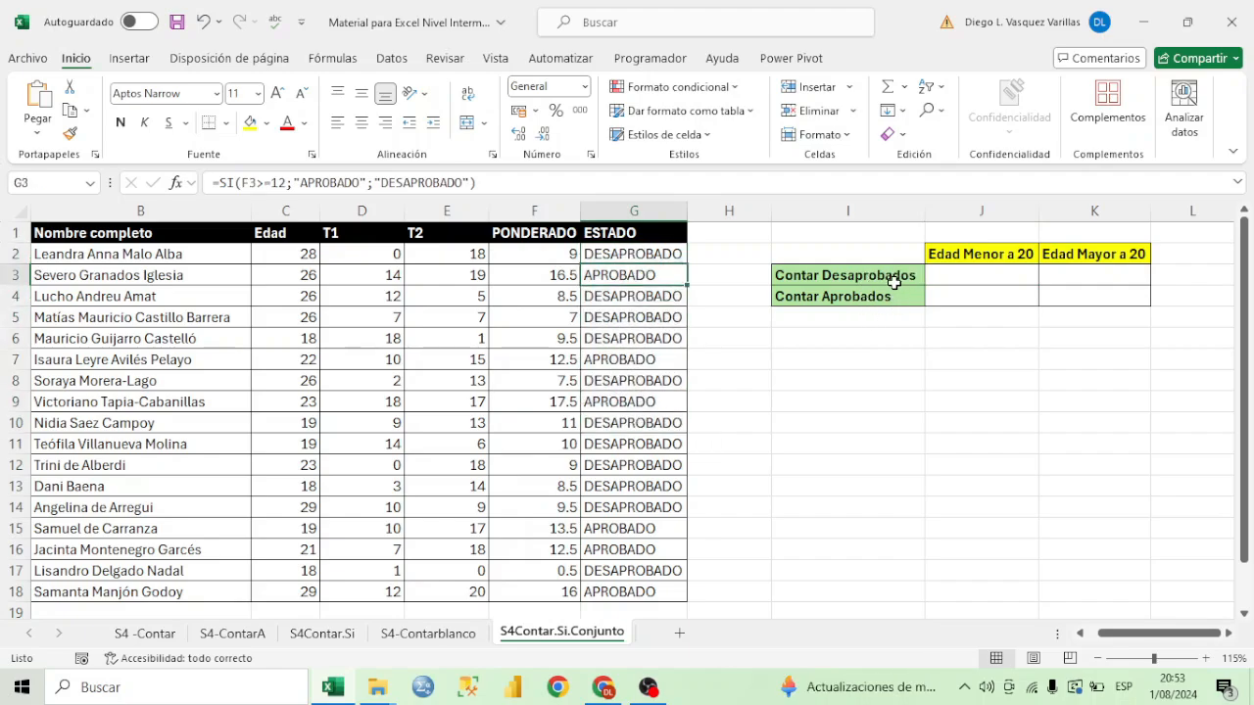
Step: Examine the summary grid that crosses Contar Desaprobados and Contar Aprobados with Edad Menor a 20 and Edad Mayor a 20
left_click(927, 276)
left_click_drag(911, 277, 923, 294)
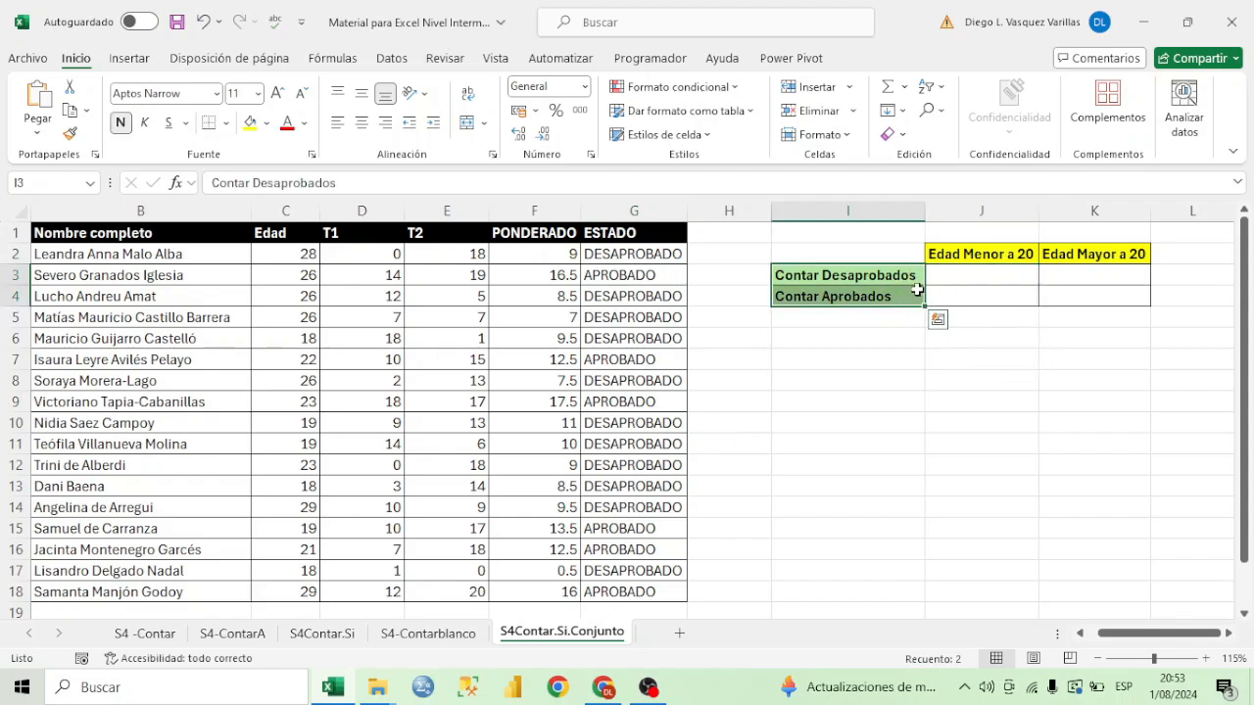
left_click(976, 278)
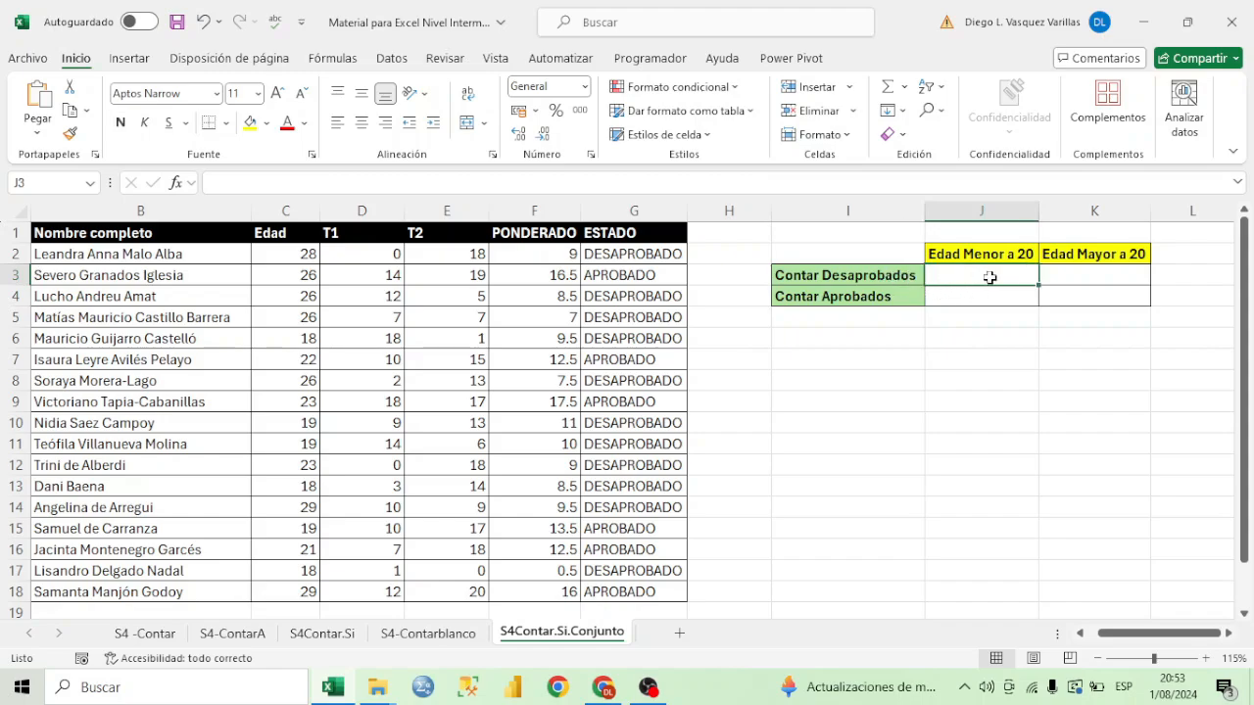
left_click(1061, 274)
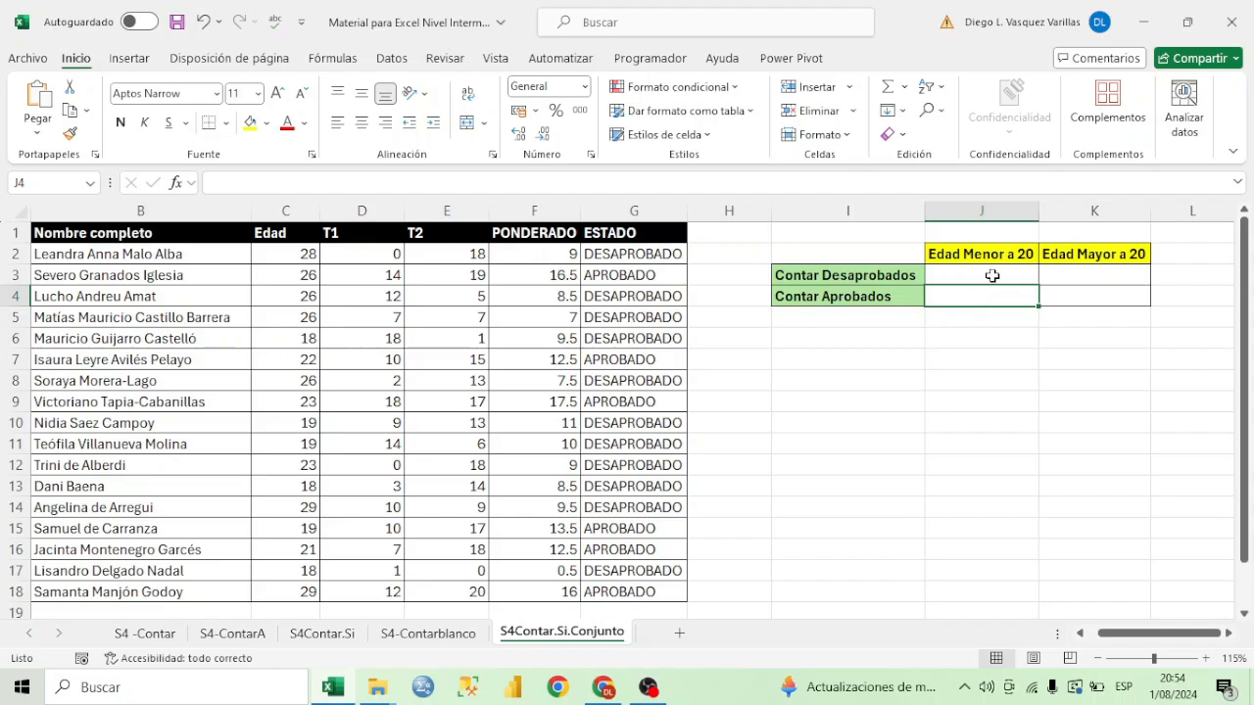
left_click(999, 252)
left_click(1015, 297)
left_click(1056, 295)
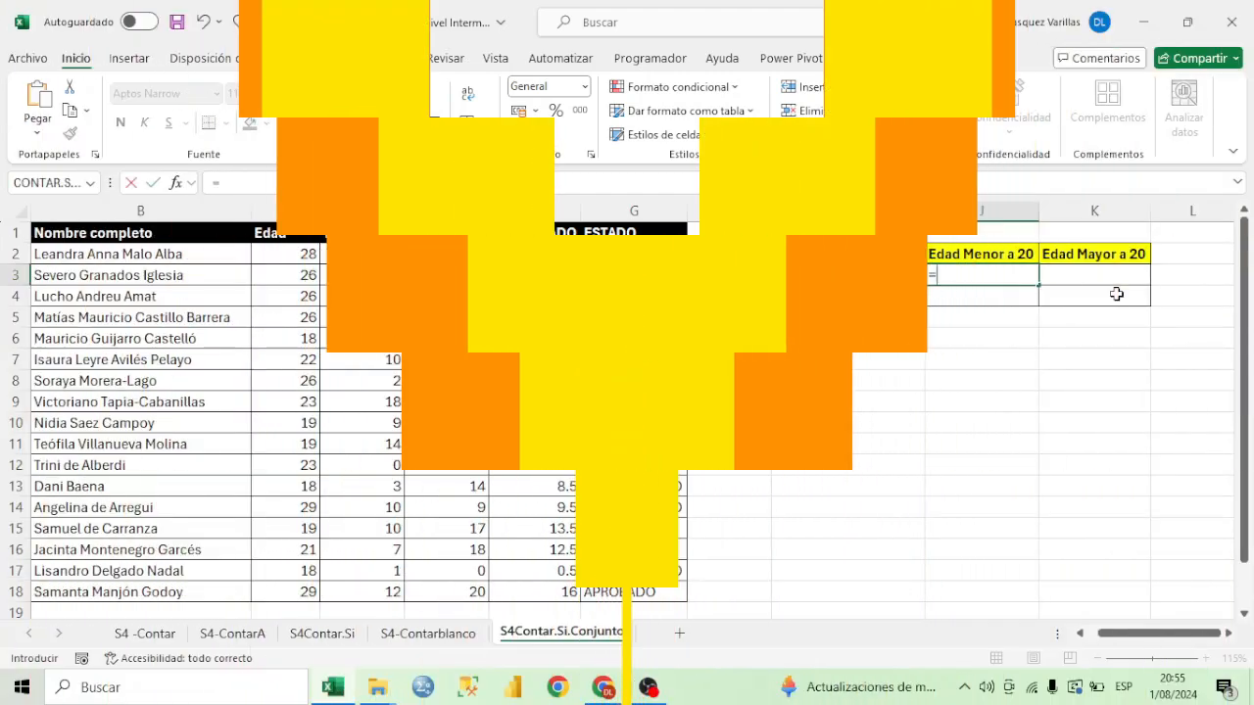
Step: Begin a CONTAR.SI.CONJUNTO formula in J3 with range G2:G18 and criterion "desaprobado" as the first condition
type("con")
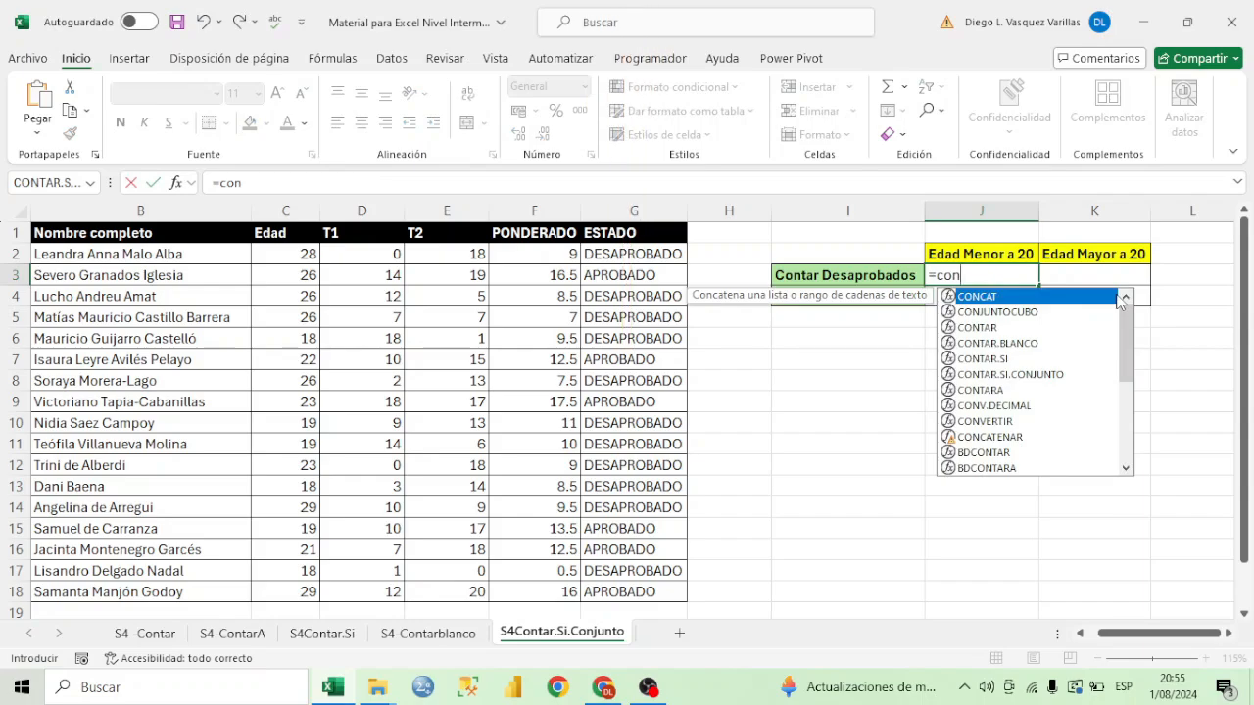
double_click(1042, 374)
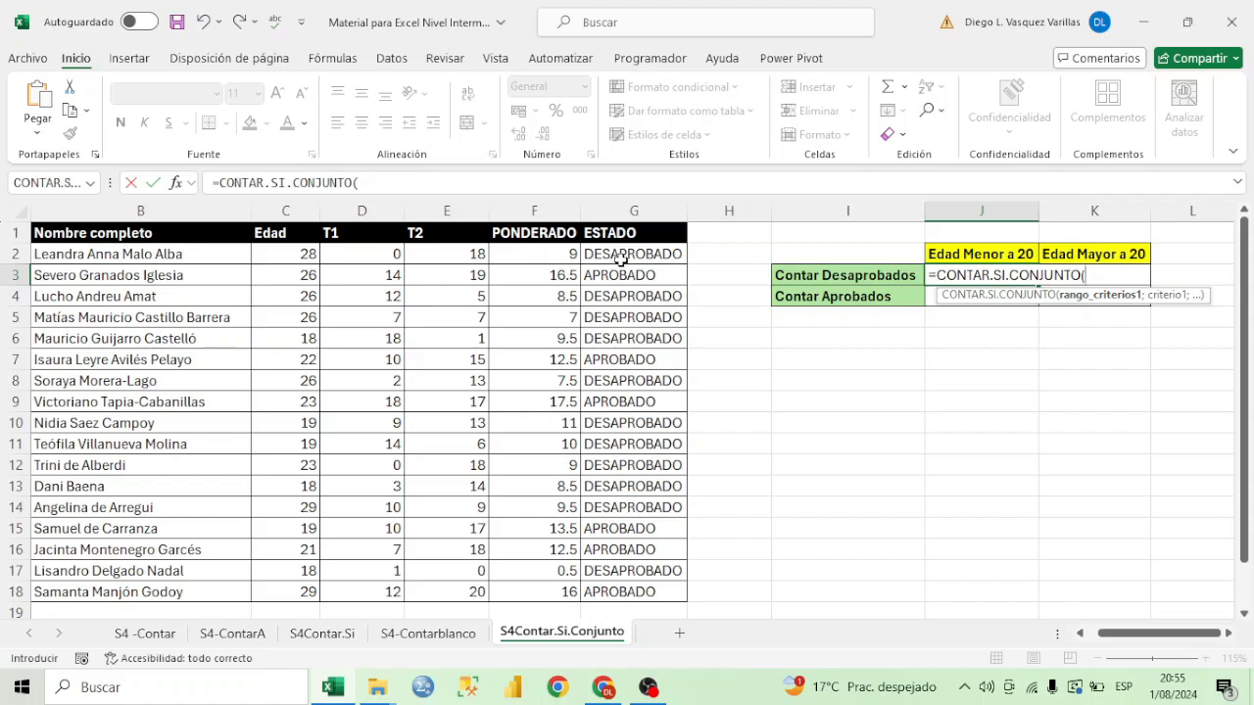
left_click_drag(621, 259, 662, 580)
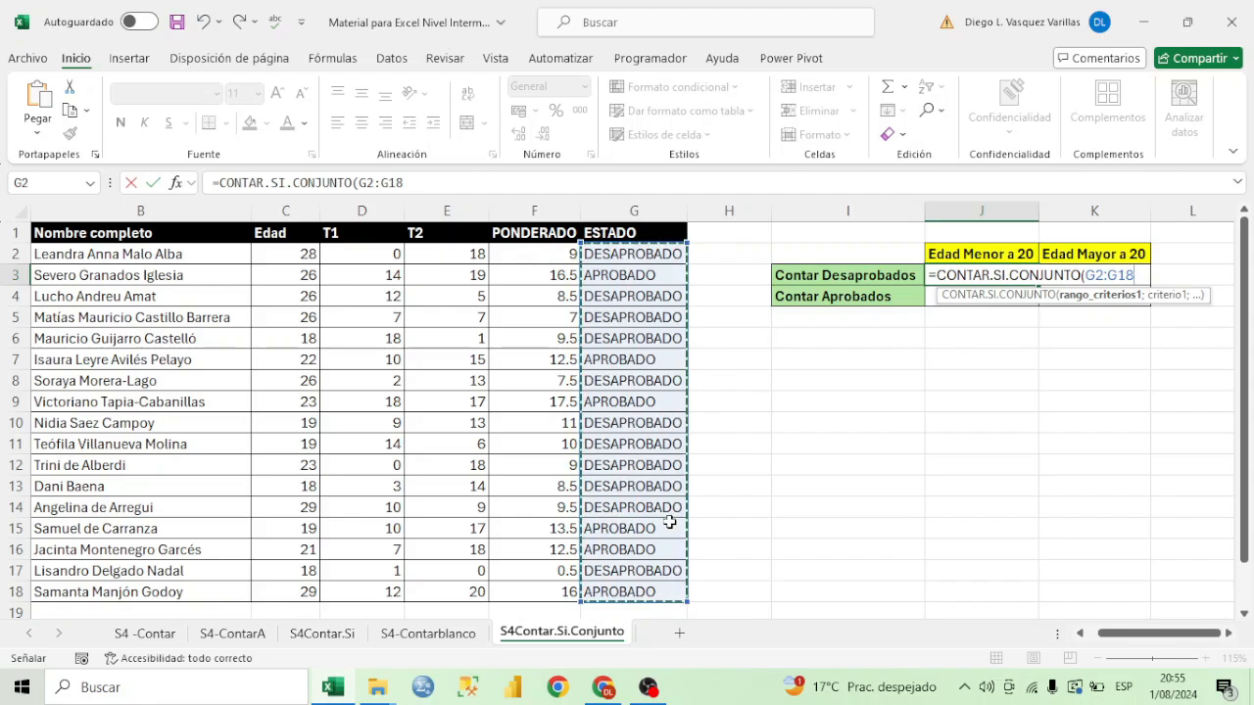
type(";")
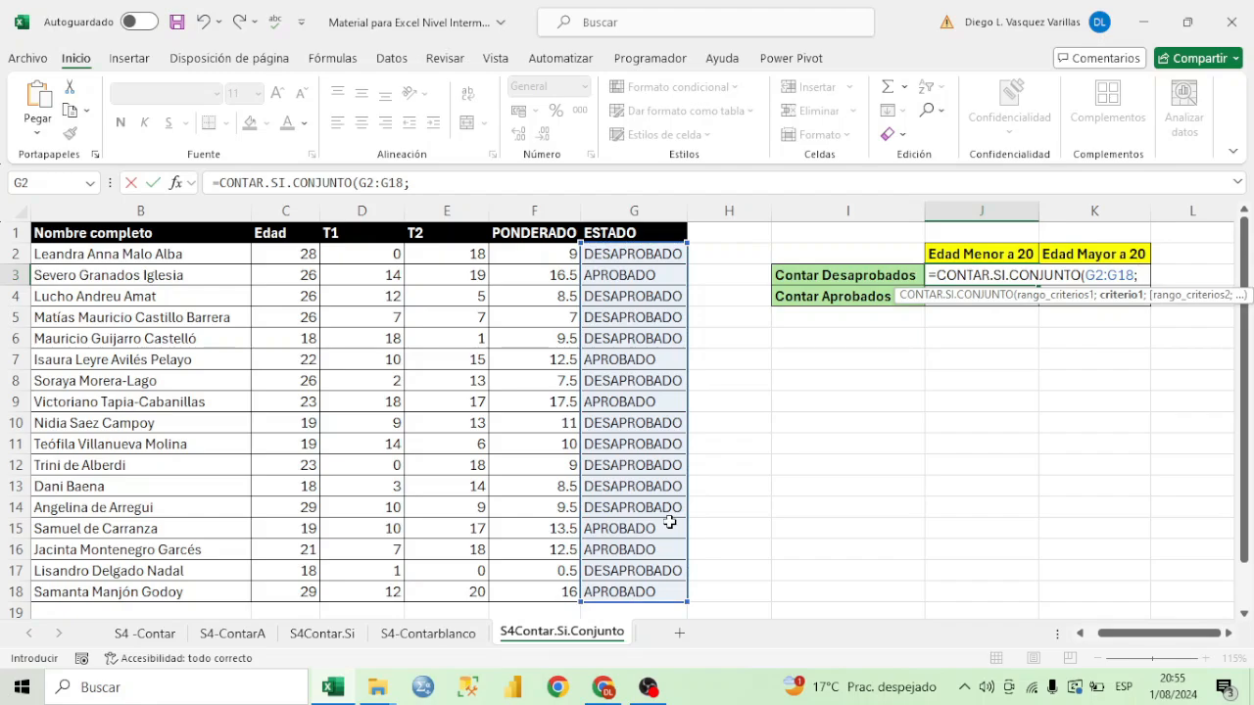
type("\"desaprobadp")
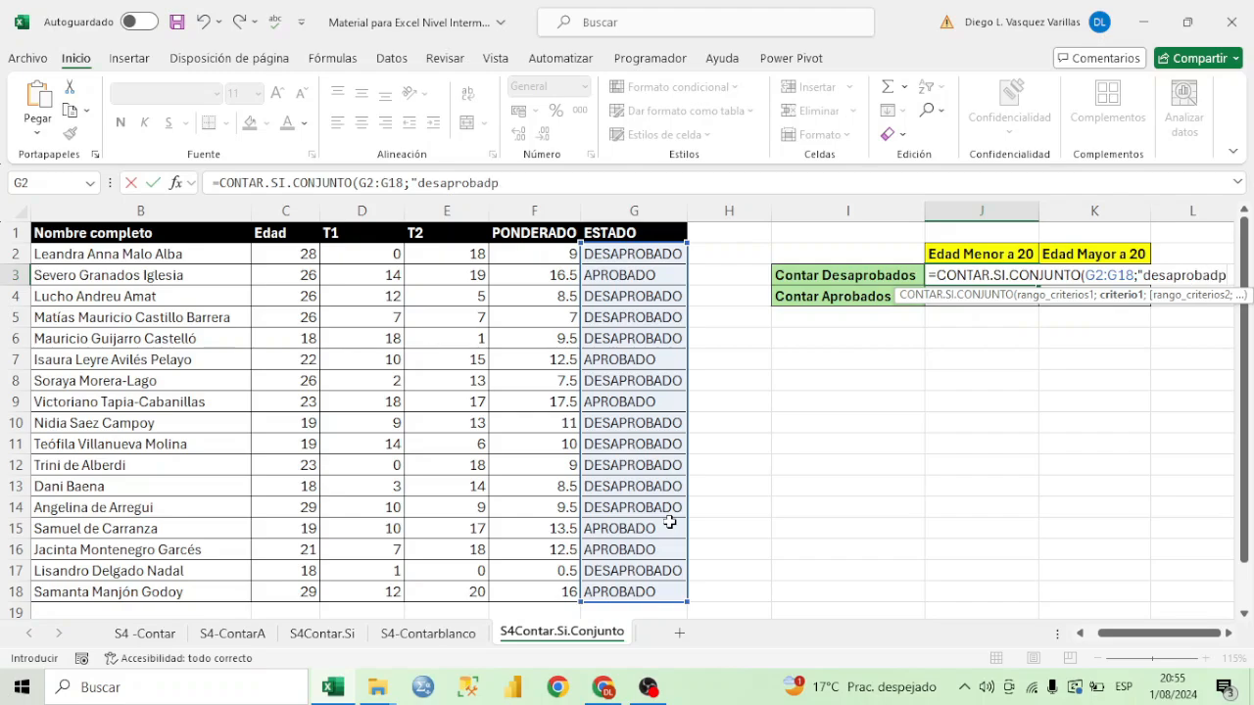
key("BackSpace")
type("o")
type(";")
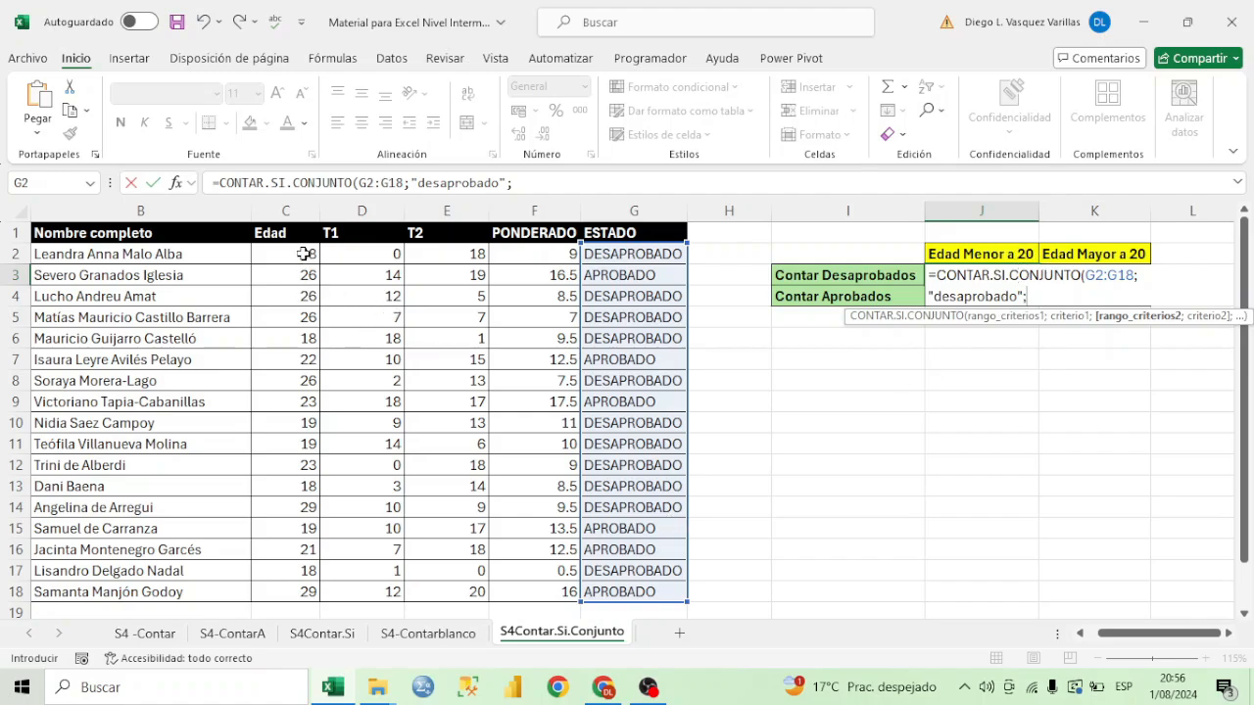
Step: Add the Edad range C2:C18 with the criterion <20 as the formula's second condition and close the parenthesis
left_click_drag(292, 254, 294, 585)
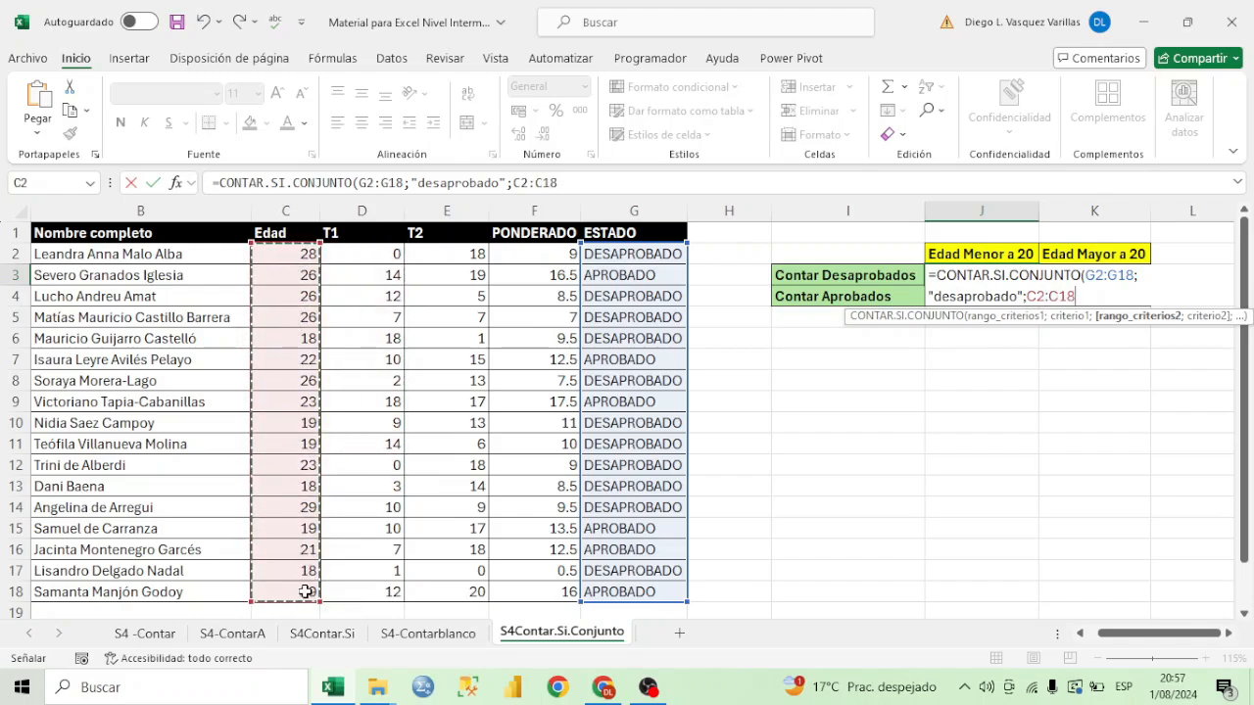
type(";<")
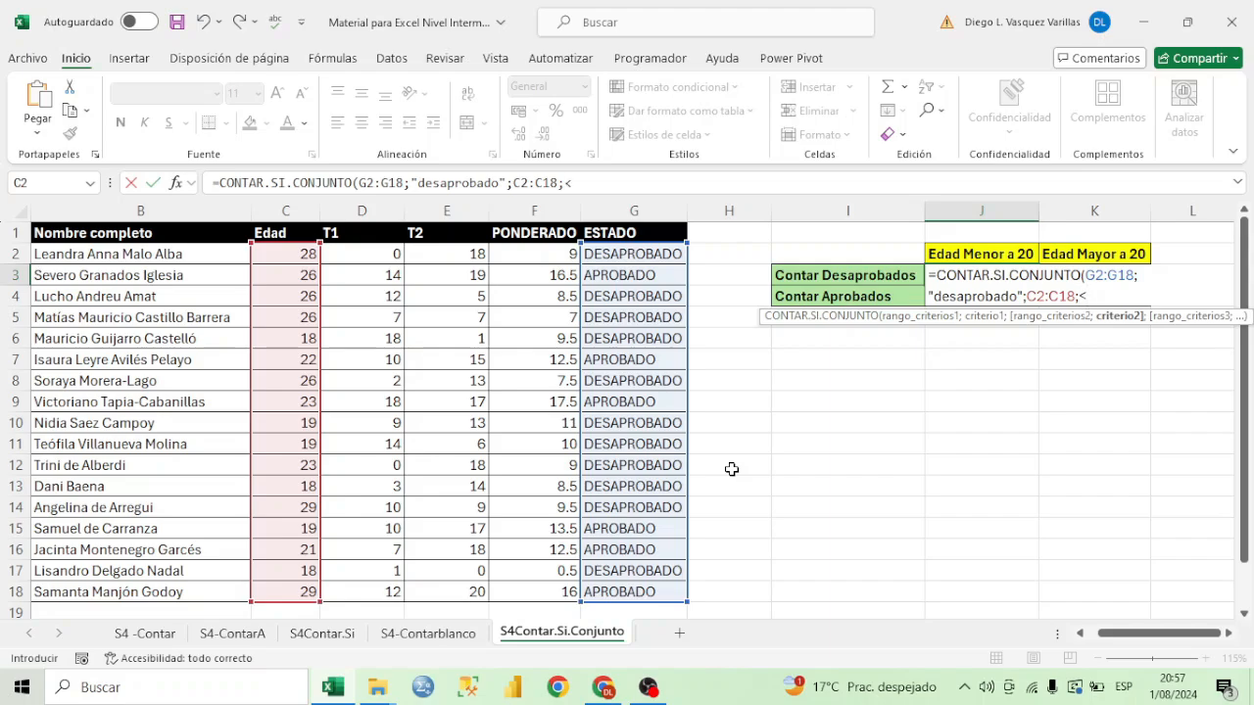
type("20)")
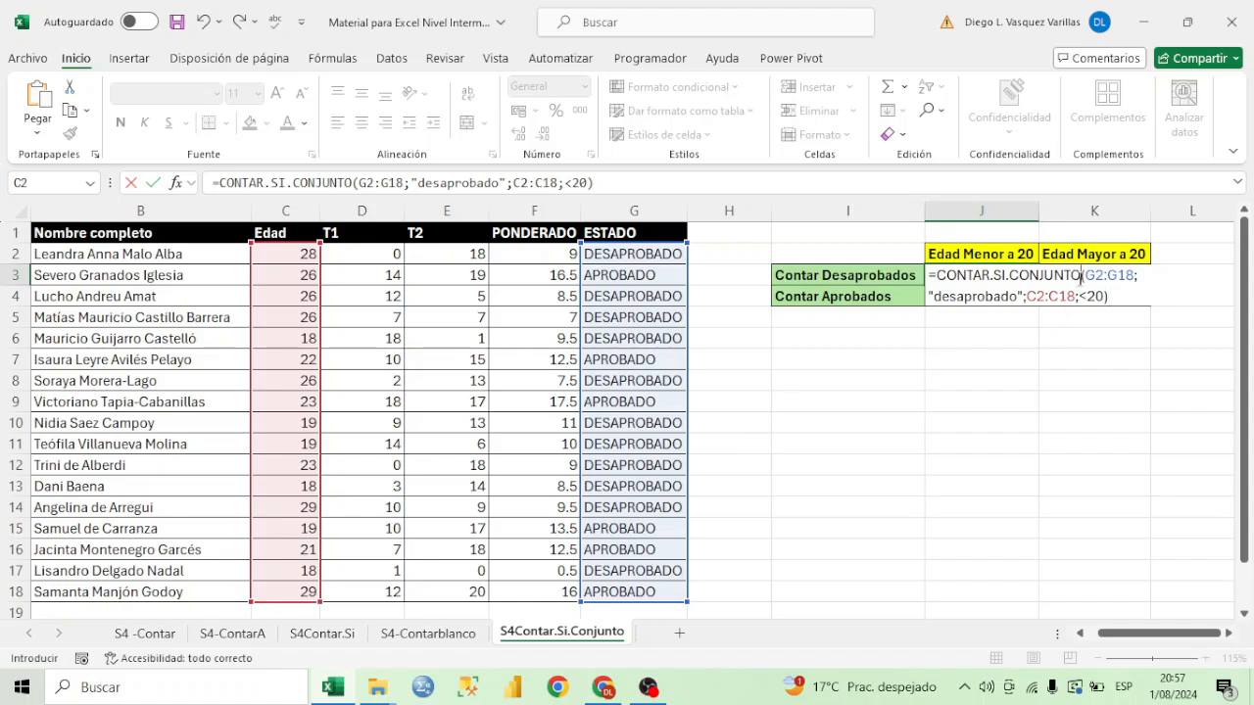
Step: Enclose the <20 criterion in quotation marks and commit the CONTAR.SI.CONJUNTO formula in J3
left_click_drag(1082, 275, 1024, 295)
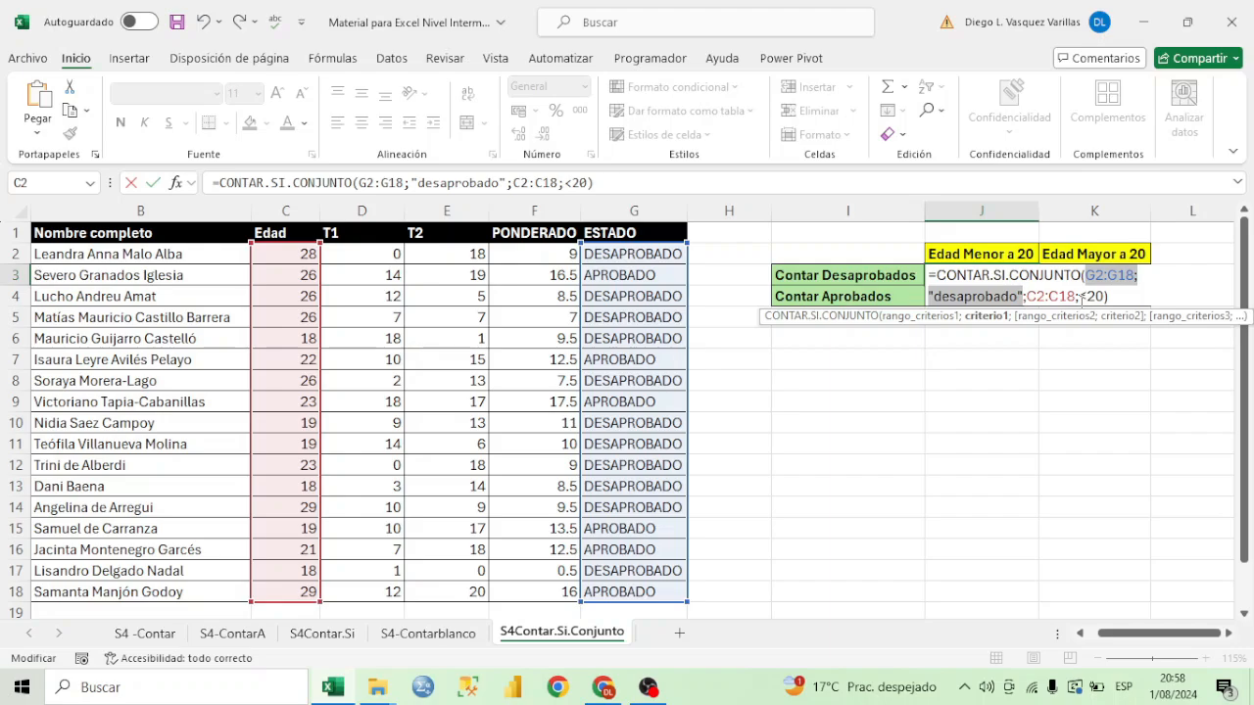
left_click(1082, 298)
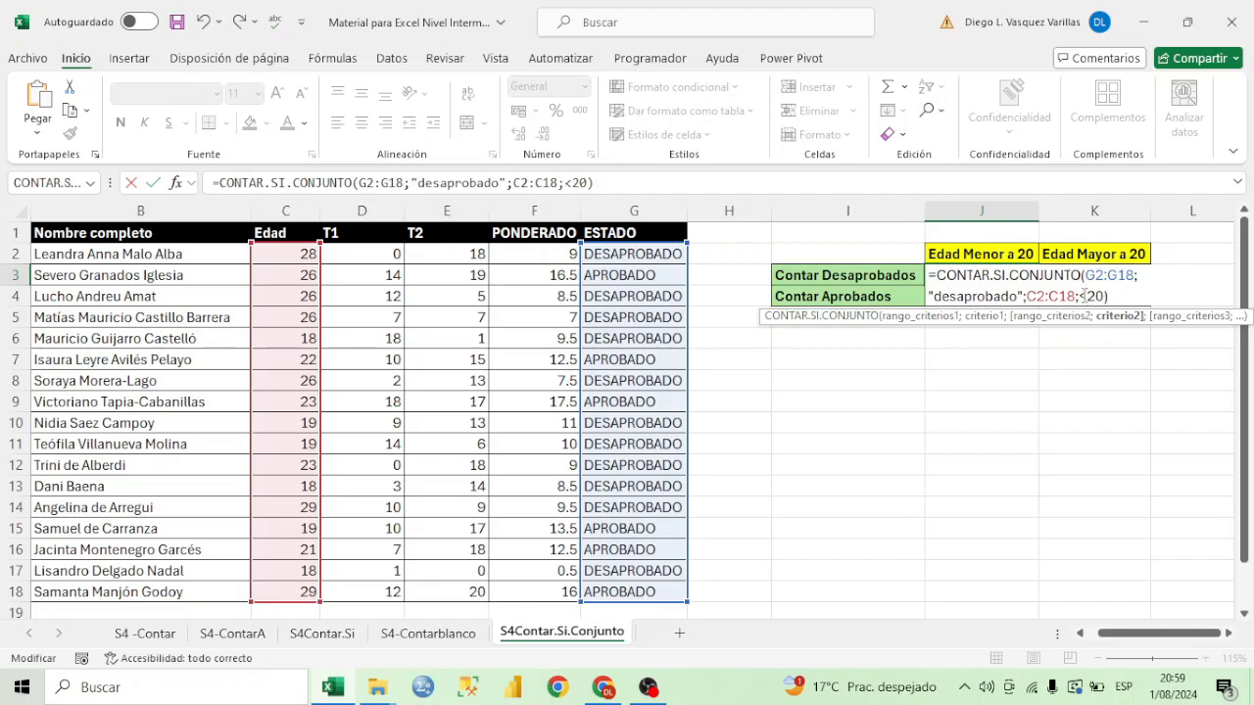
left_click_drag(1082, 296, 1096, 296)
left_click(1118, 298)
type("\"")
left_click_drag(1085, 296, 1110, 296)
left_click(1085, 296)
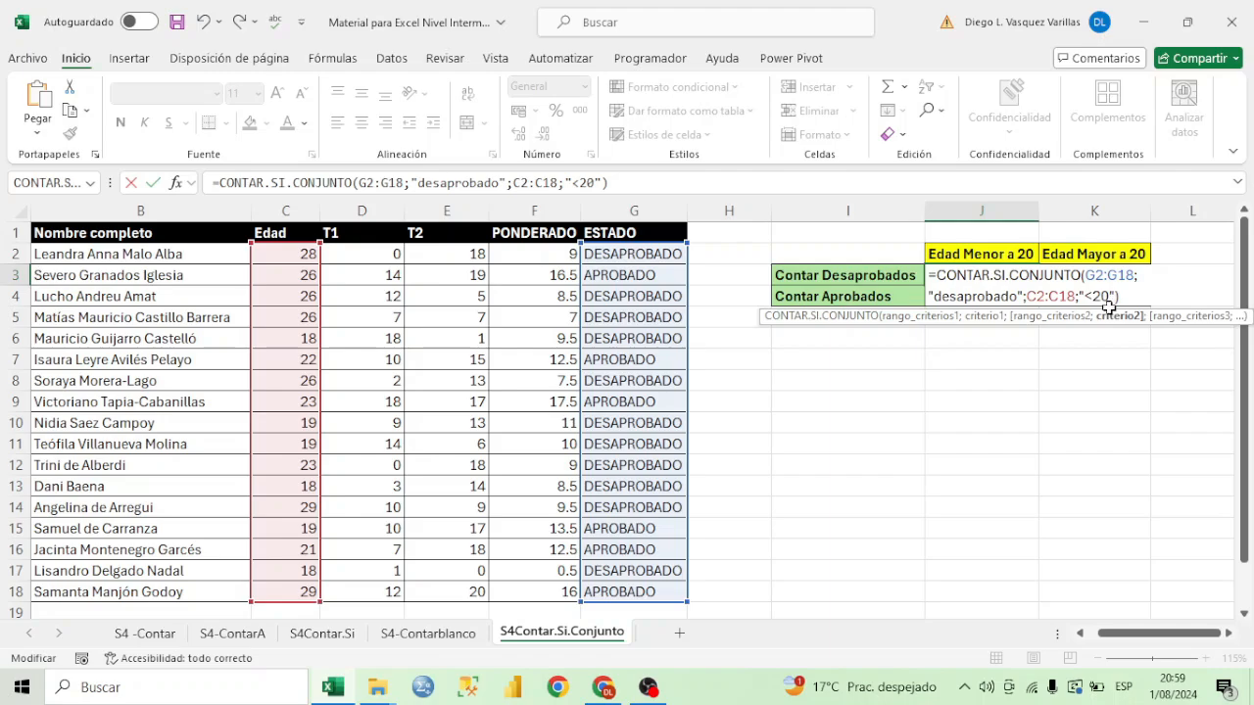
left_click(1130, 292)
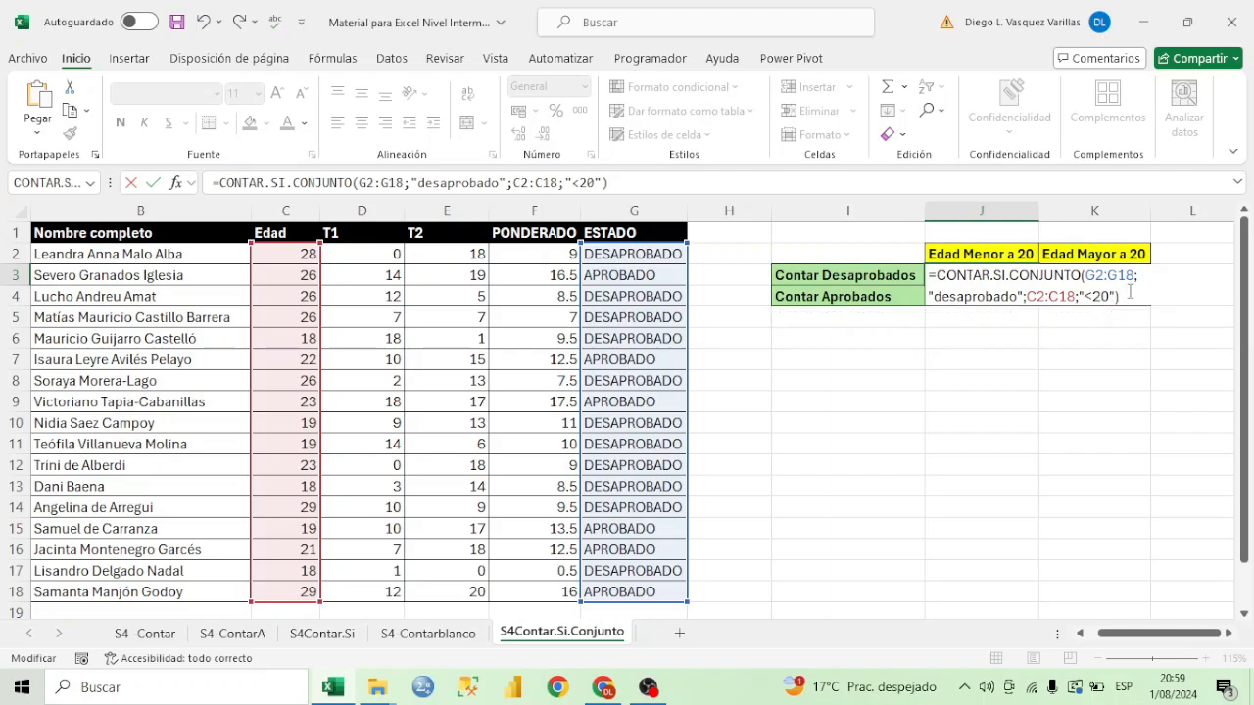
key("Return")
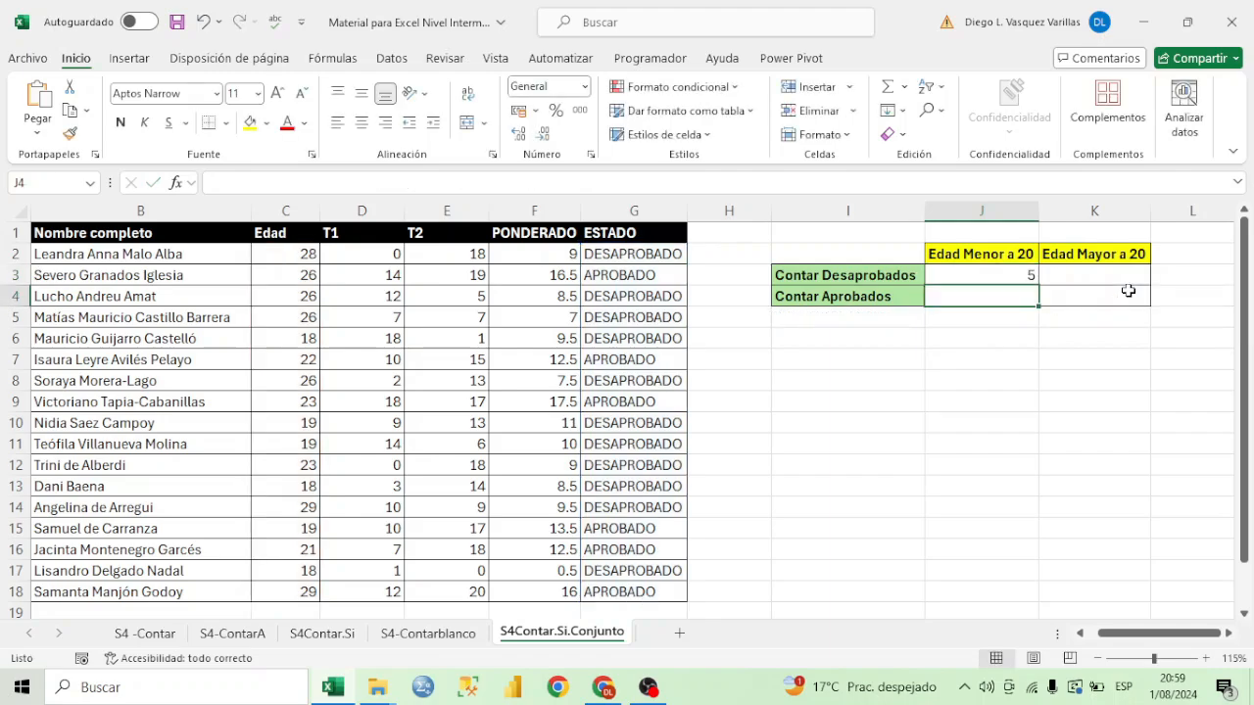
Step: Turn on filters for the student table and show only the DESAPROBADO rows in ESTADO
left_click(971, 275)
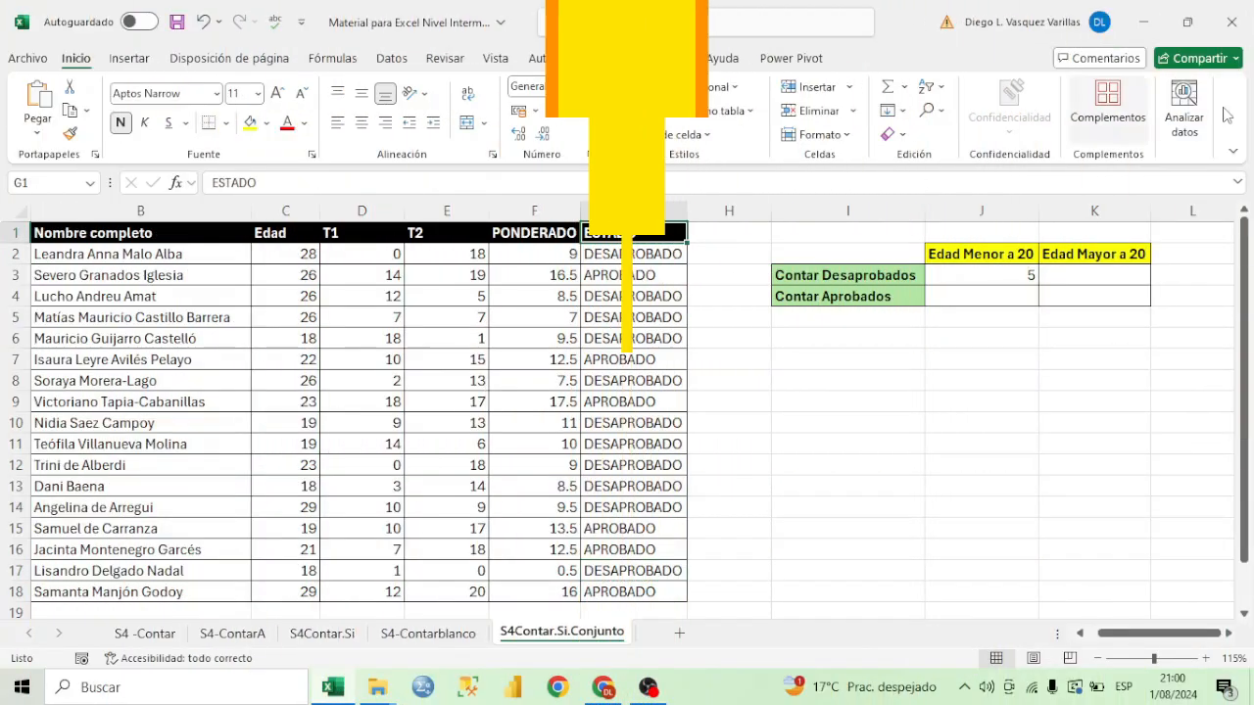
left_click(925, 87)
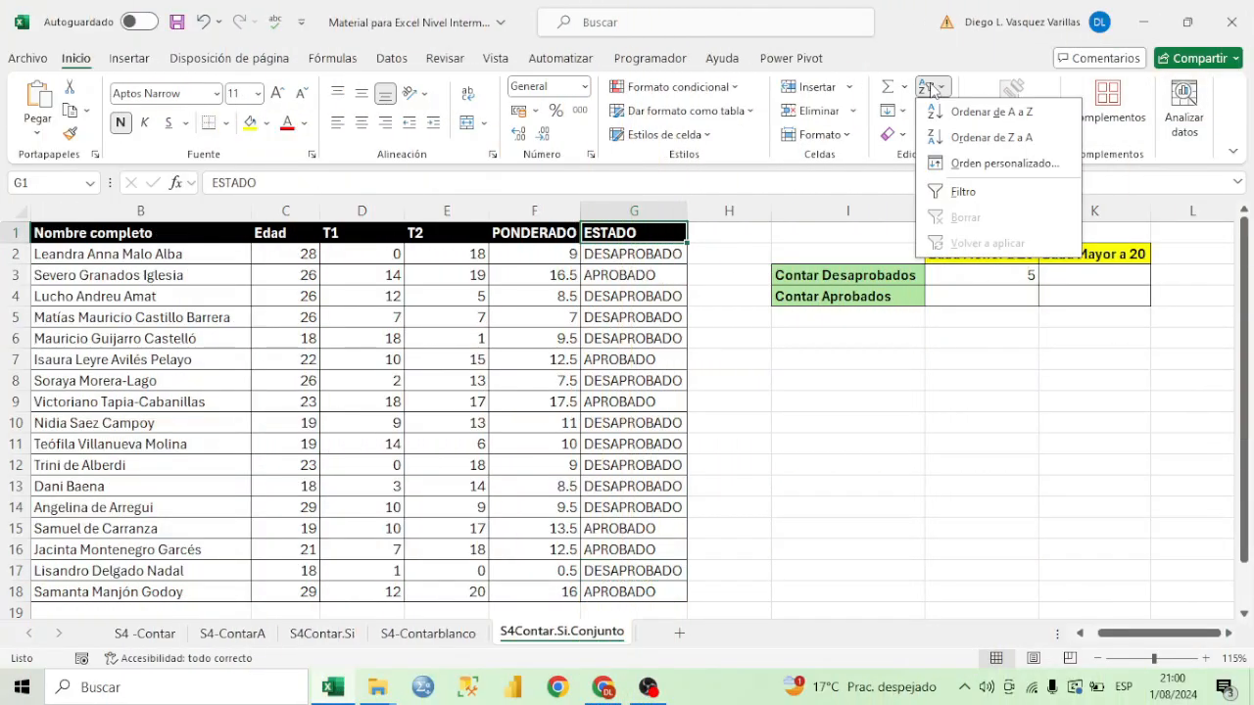
left_click(956, 191)
left_click(678, 234)
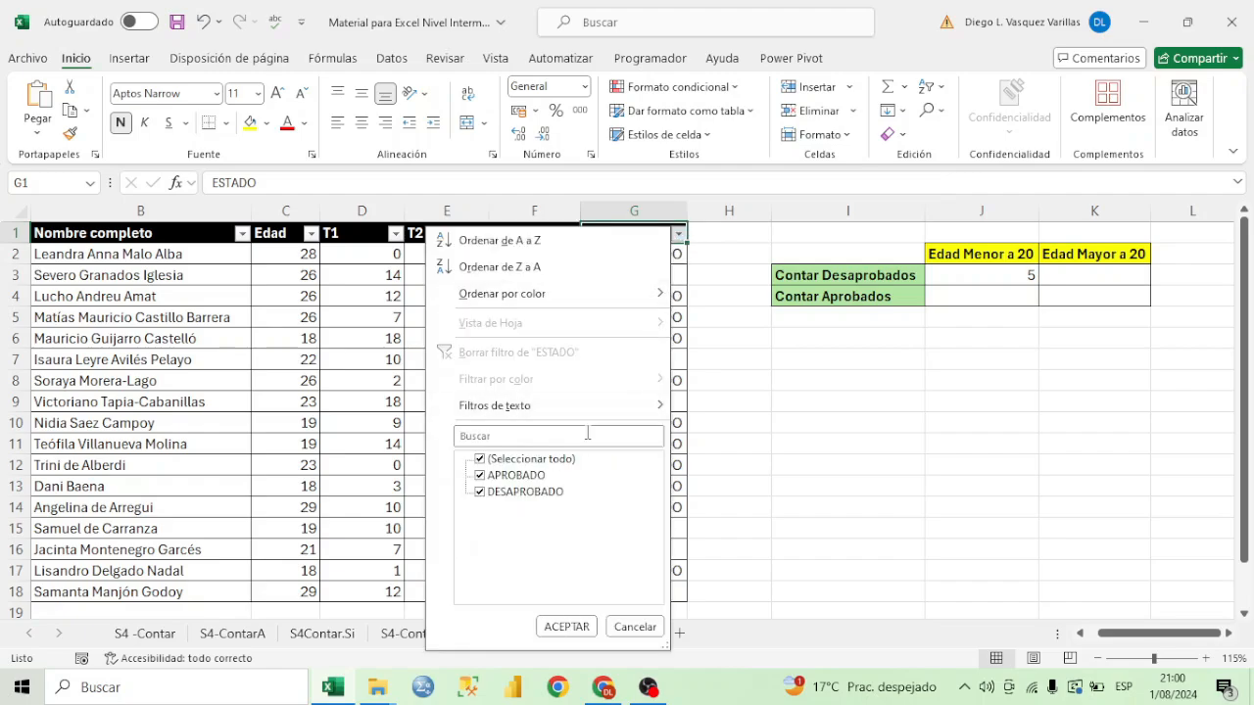
left_click(530, 459)
left_click(534, 492)
left_click(568, 627)
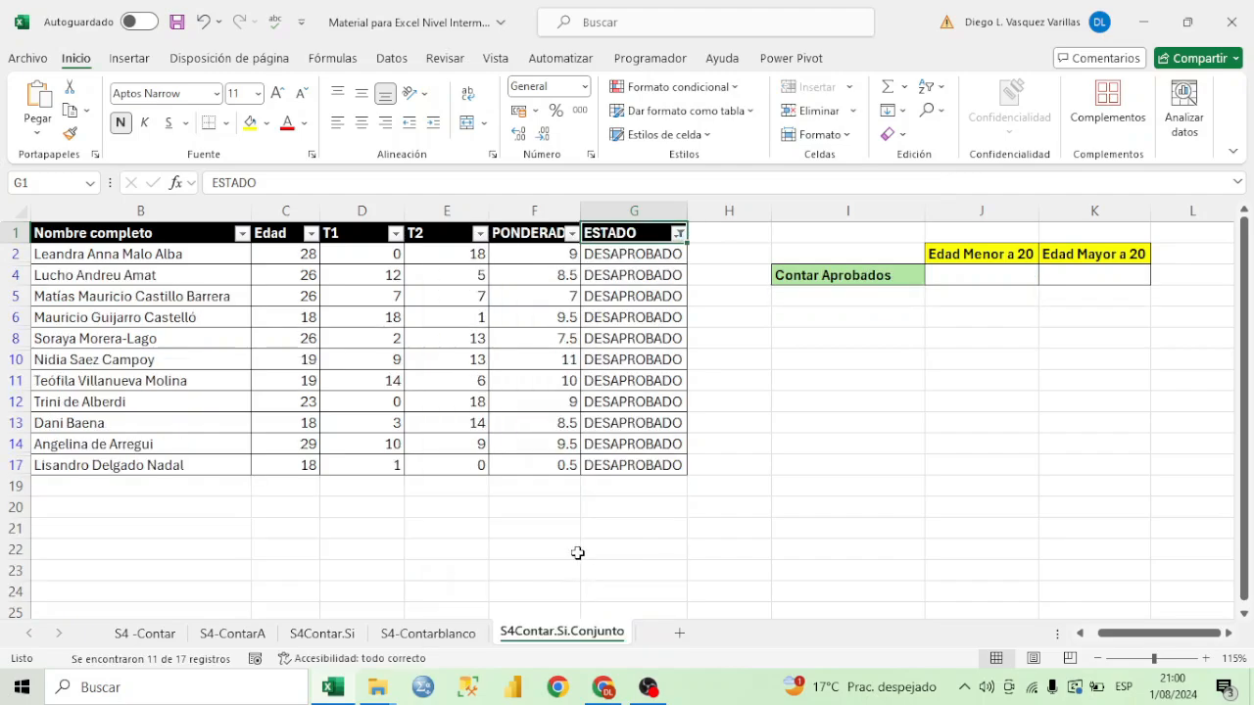
Step: Filter Edad to 18 and 19 and select the remaining ESTADO cells to verify the count in J3
left_click(311, 233)
left_click(152, 460)
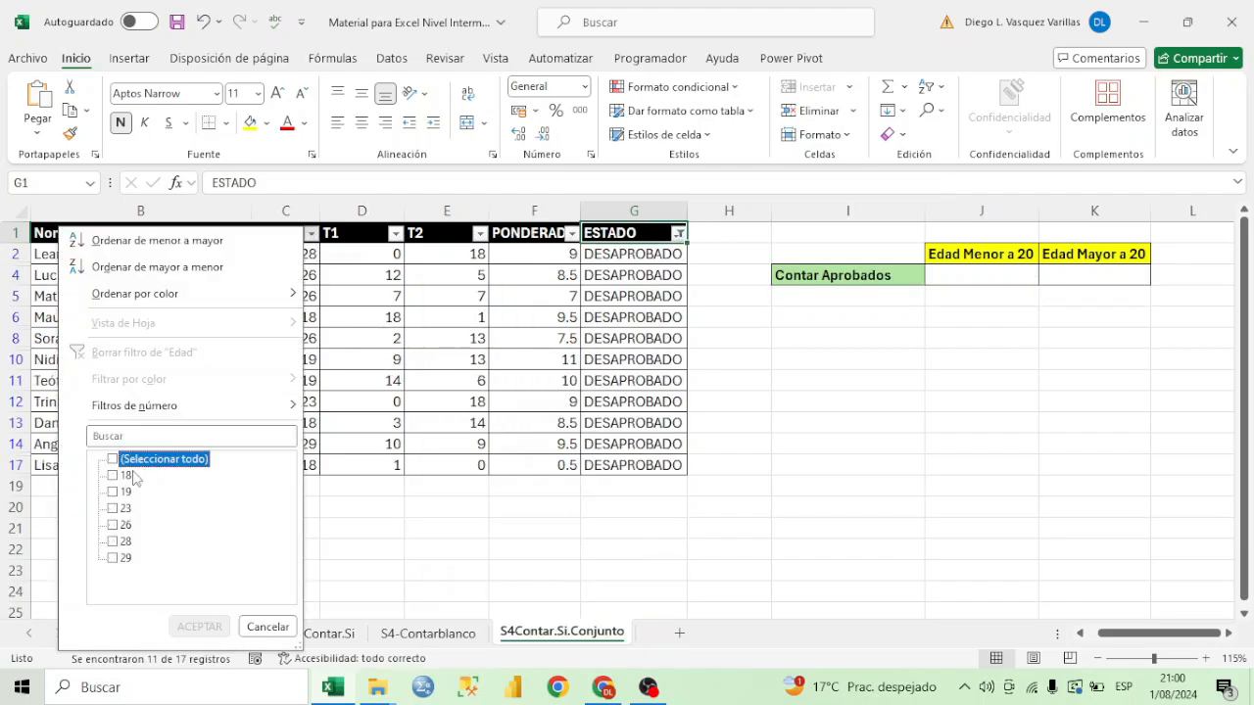
left_click(128, 476)
left_click(125, 492)
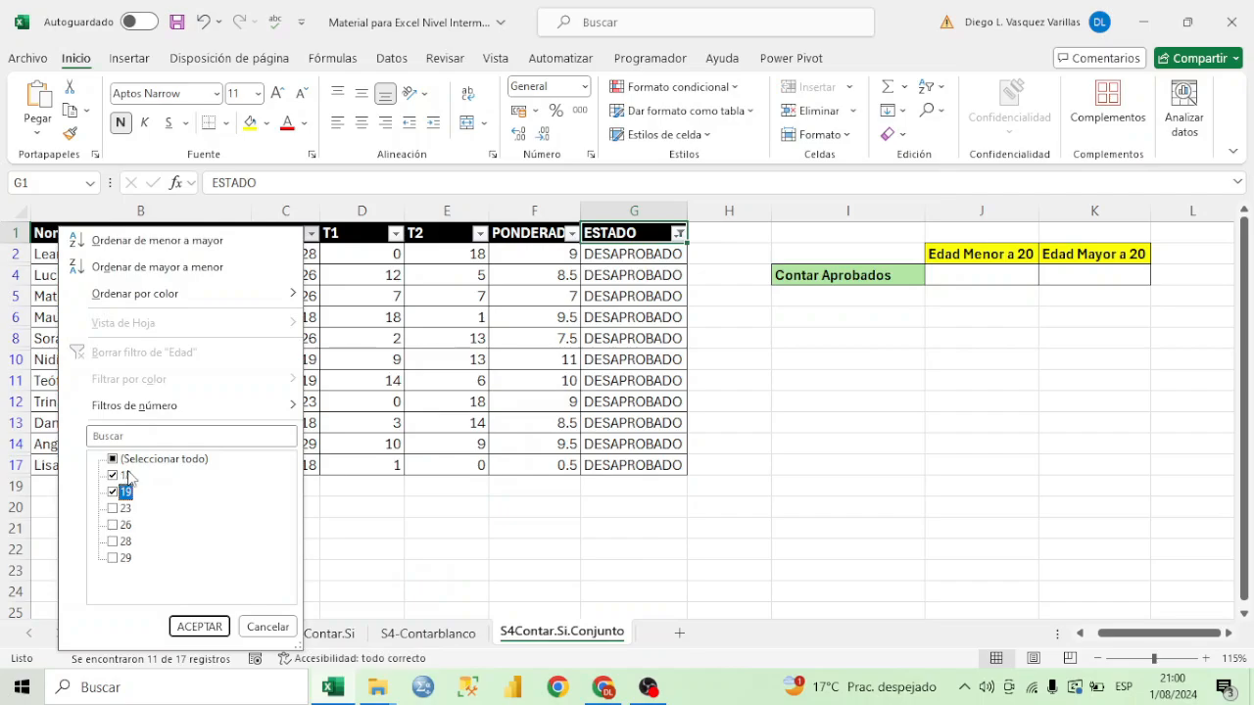
left_click(203, 626)
left_click_drag(654, 257, 654, 338)
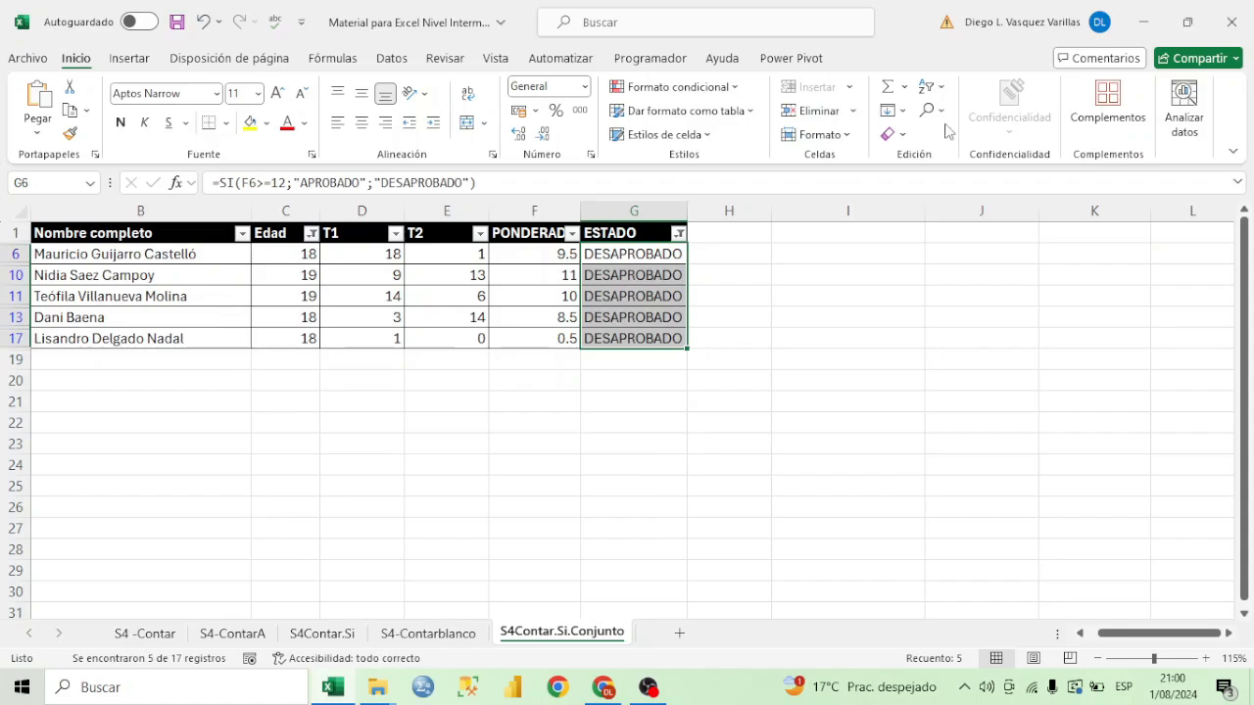
Step: Clear all filters from the student table and return to the formula in J3
left_click(932, 87)
left_click(966, 216)
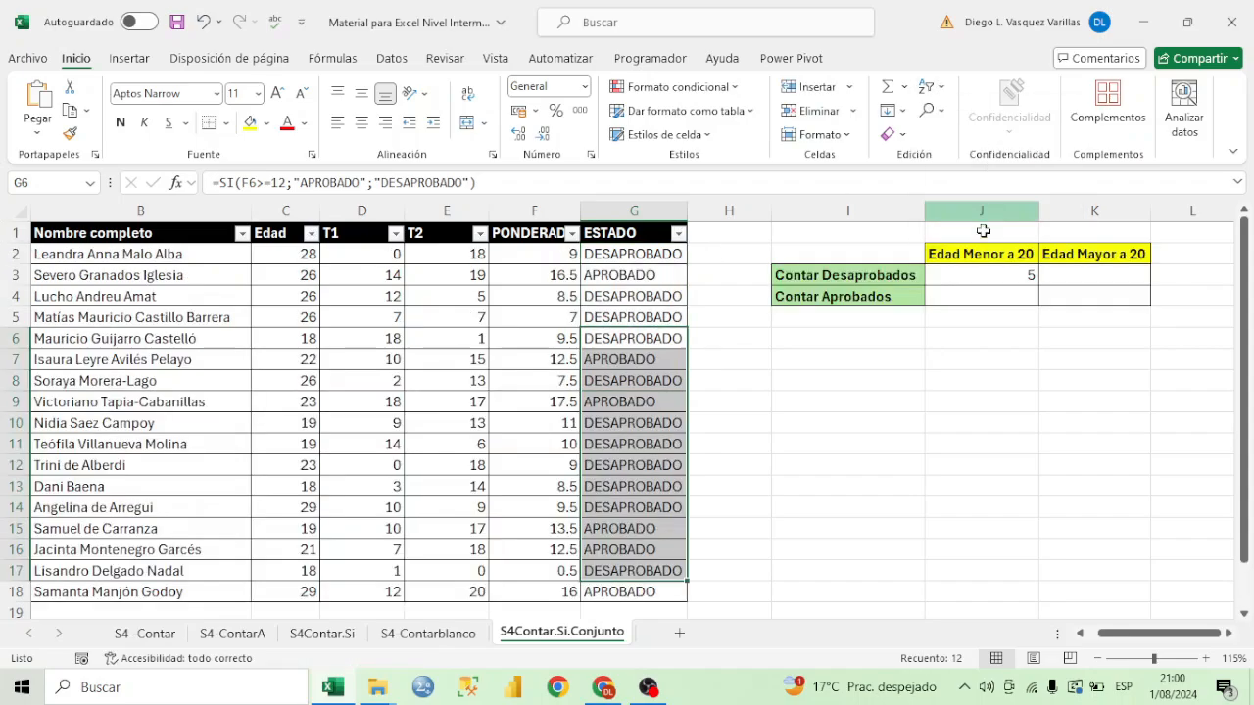
left_click(989, 276)
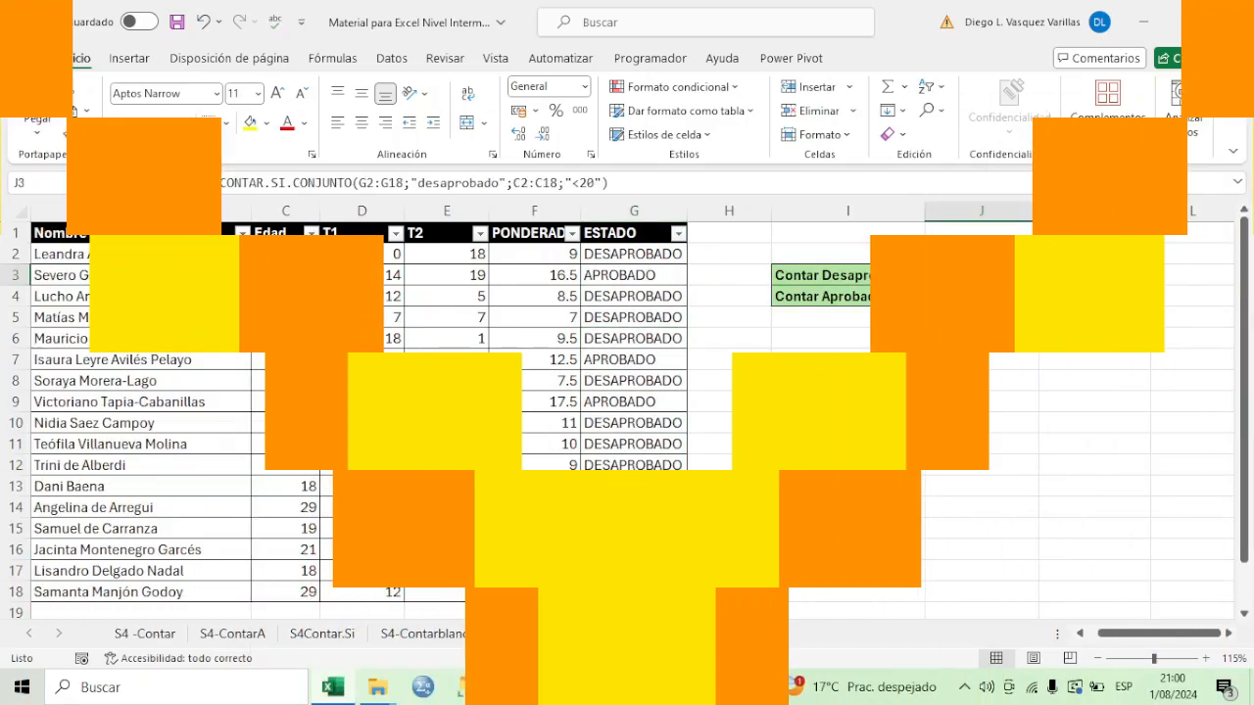
Step: Start a CONTAR.SI.CONJUNTO formula in K3 with criteria range G2:G18 and the criterion "DESAPROBADO"
left_click(1076, 278)
type("=")
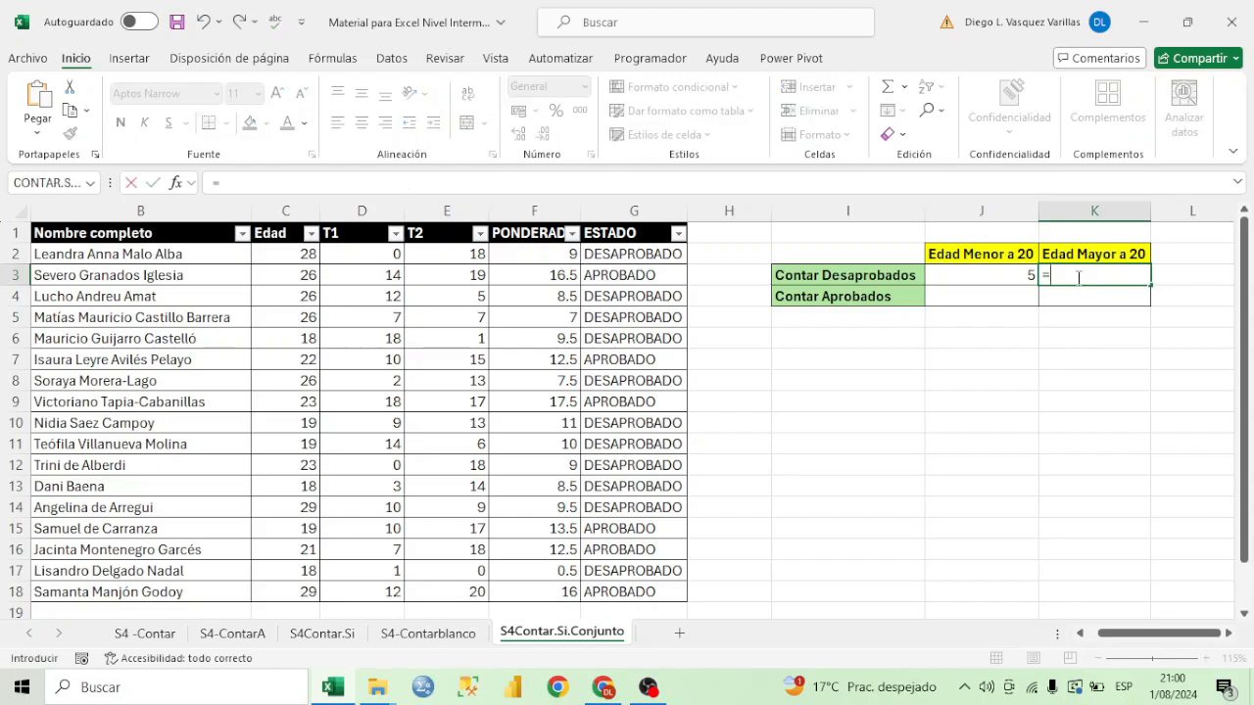
type("FUN=")
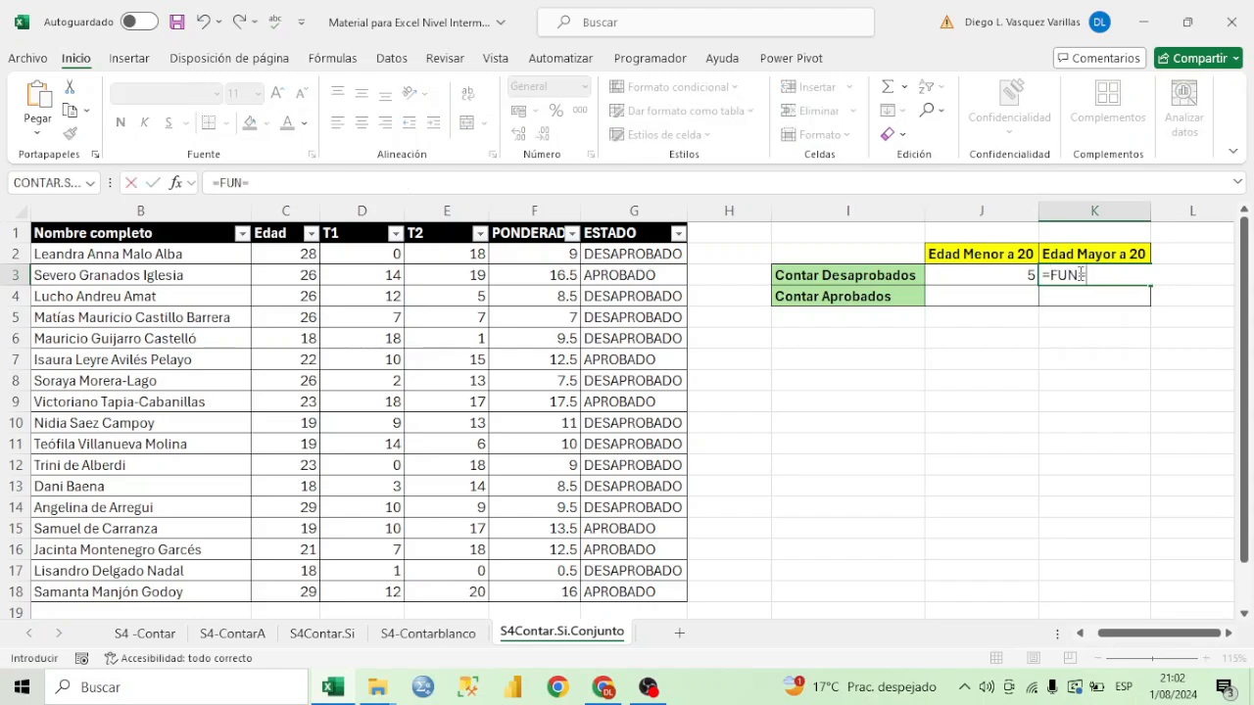
type("CON")
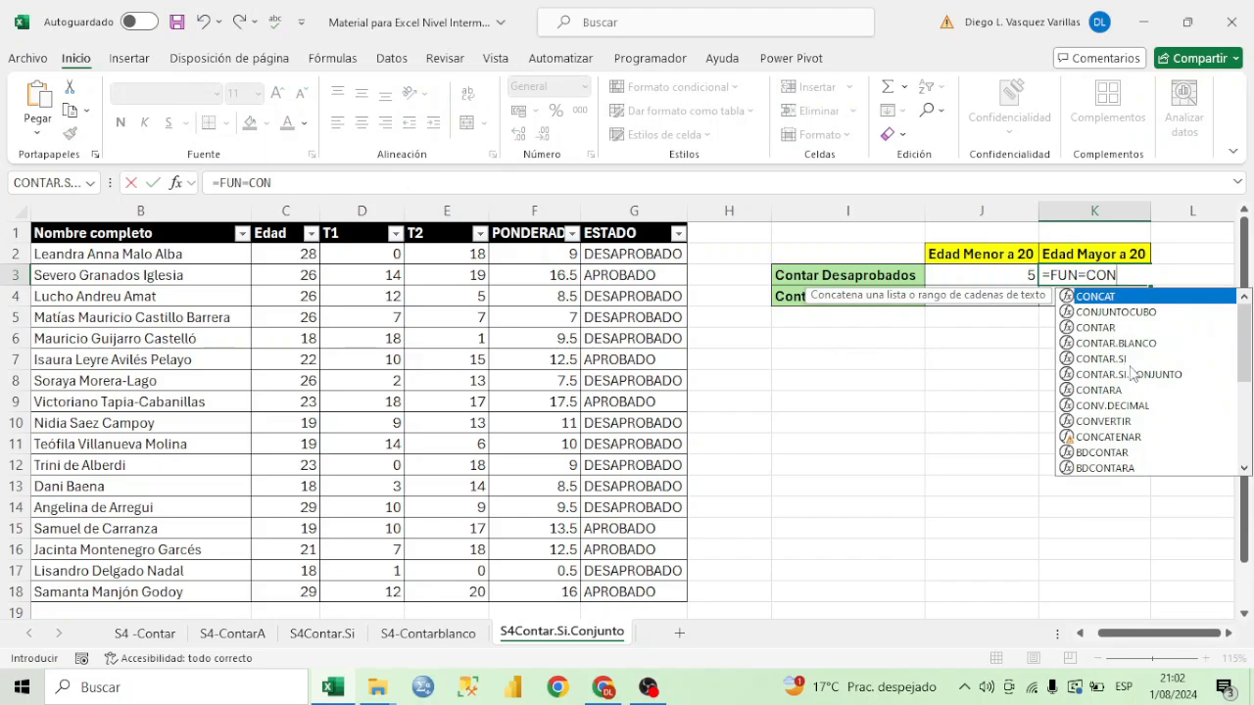
left_click(1134, 377)
double_click(1133, 376)
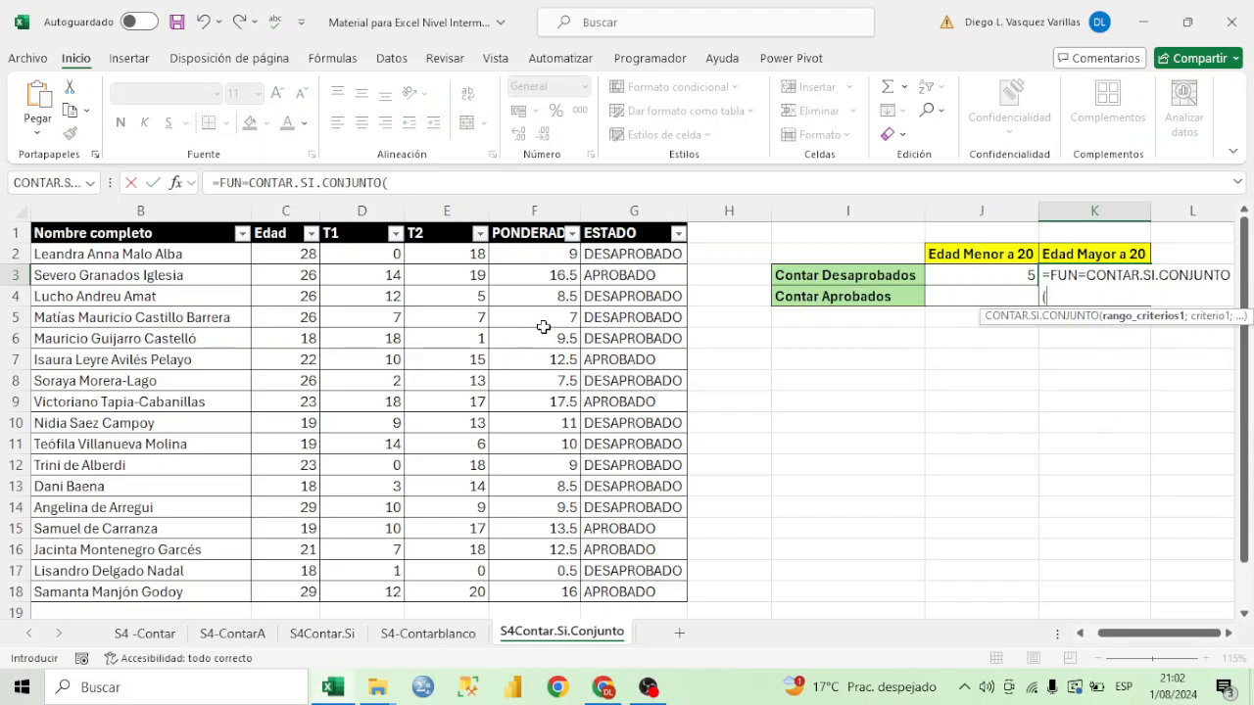
left_click_drag(636, 259, 673, 585)
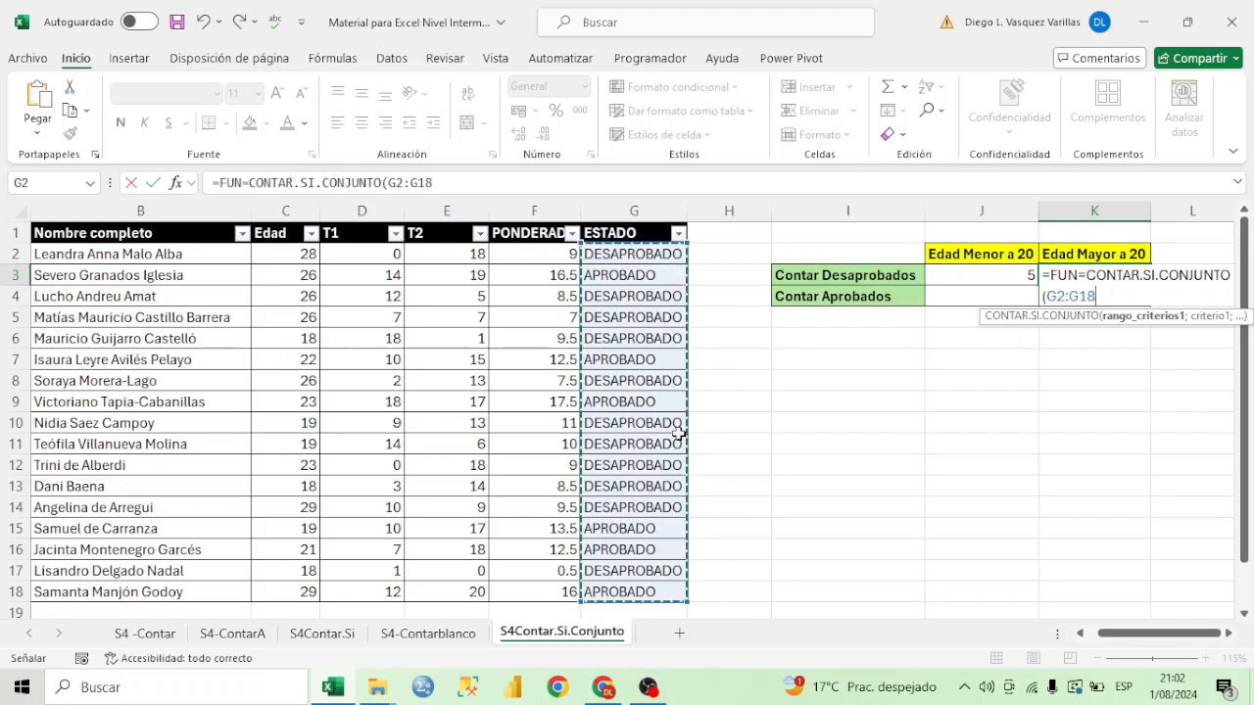
type(";")
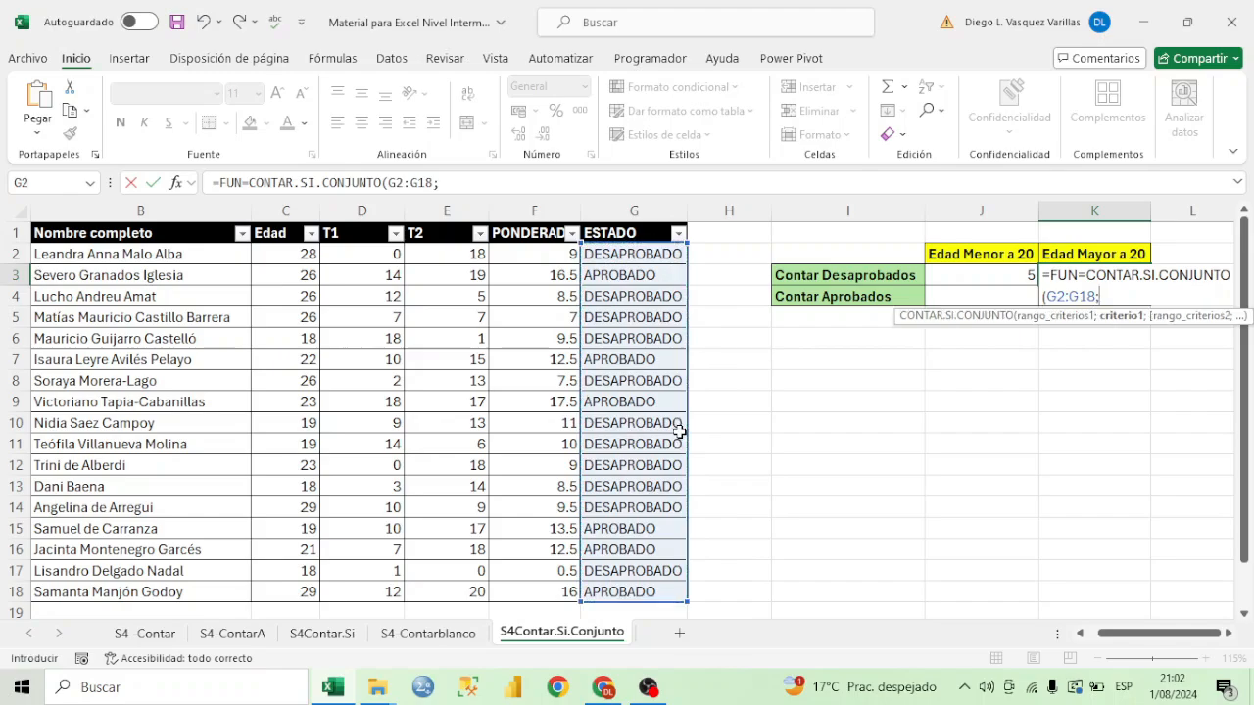
type("\"DESAPROBADO\"")
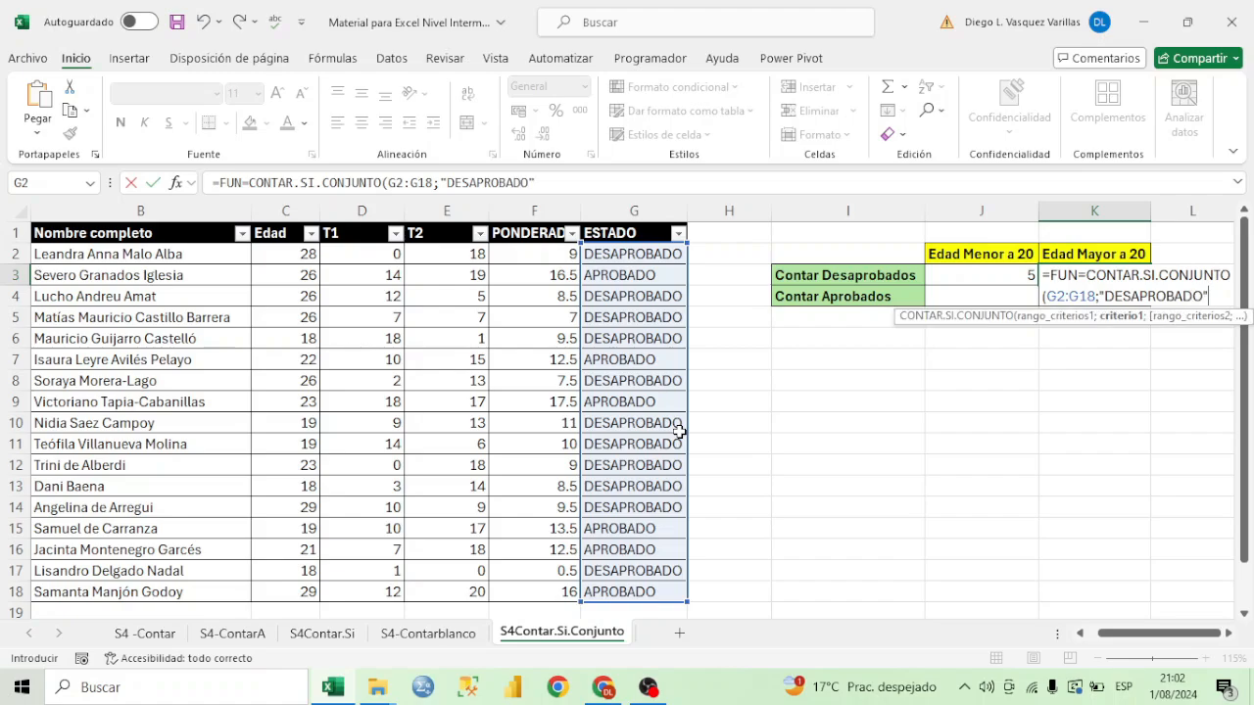
type(";")
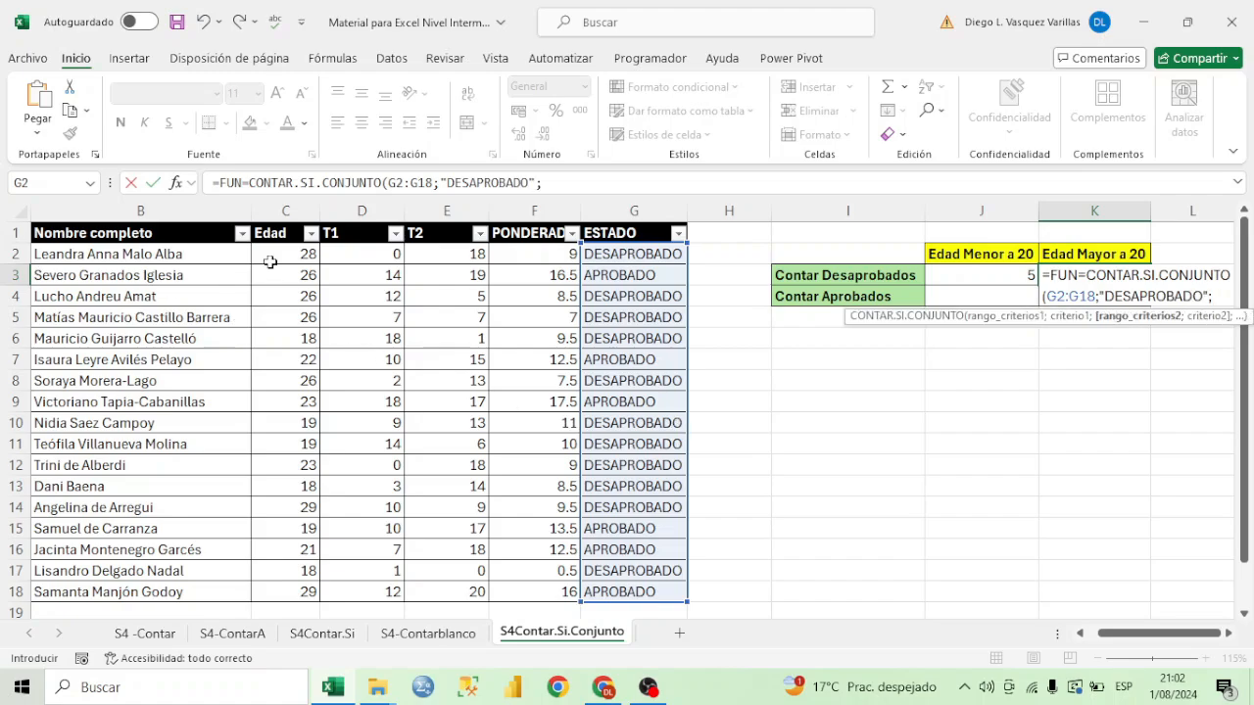
Step: Add C2:C18 as the second criteria range with the criterion ">20" and close the formula's parenthesis
left_click_drag(289, 257, 311, 594)
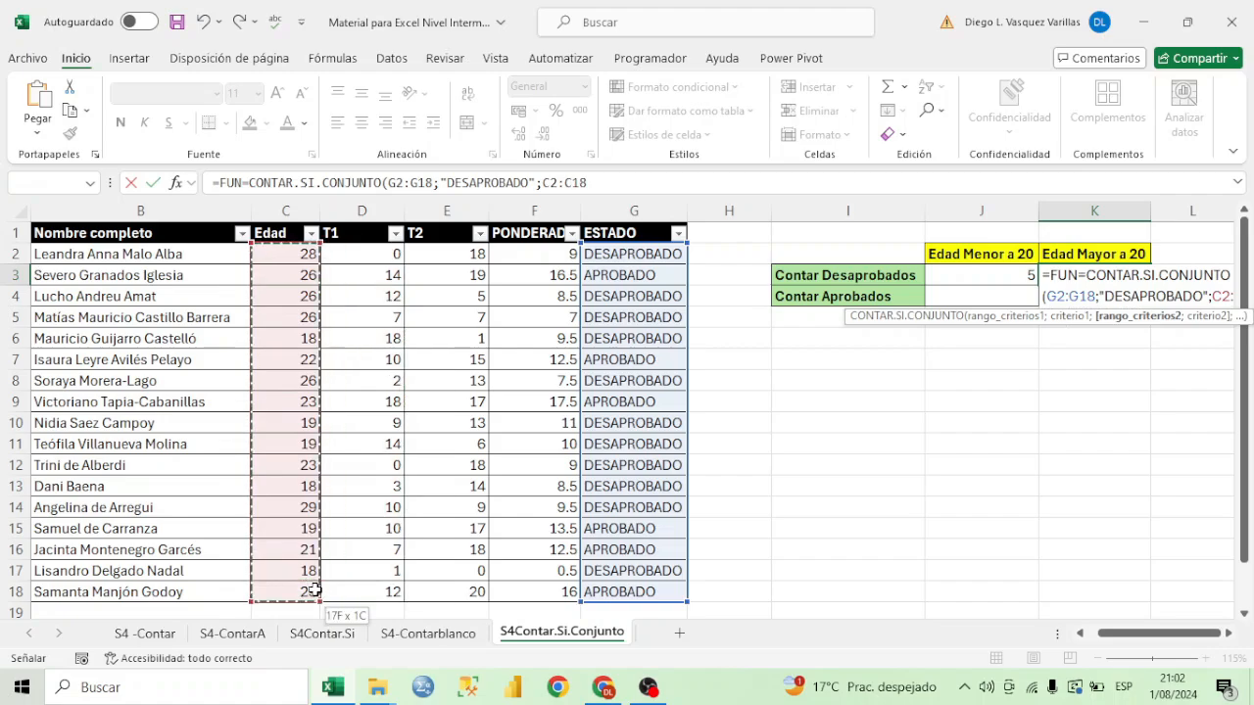
type(";\">")
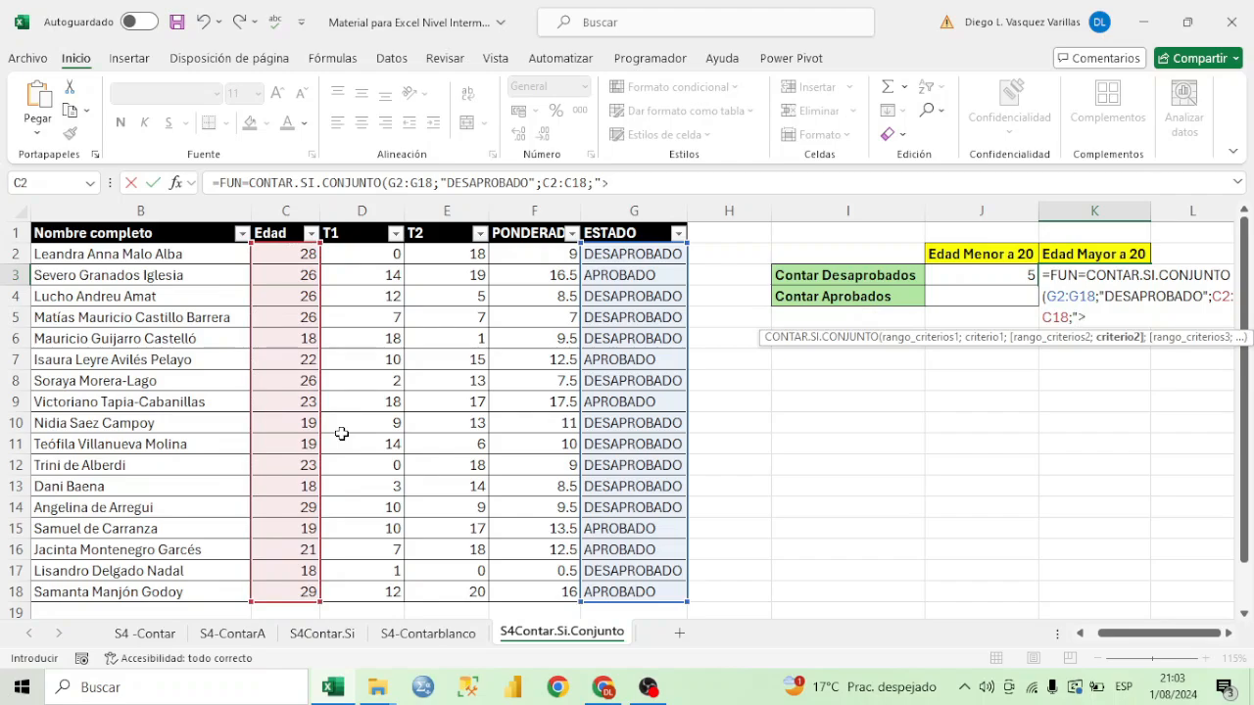
type("20")
left_click(1124, 322)
type("\"")
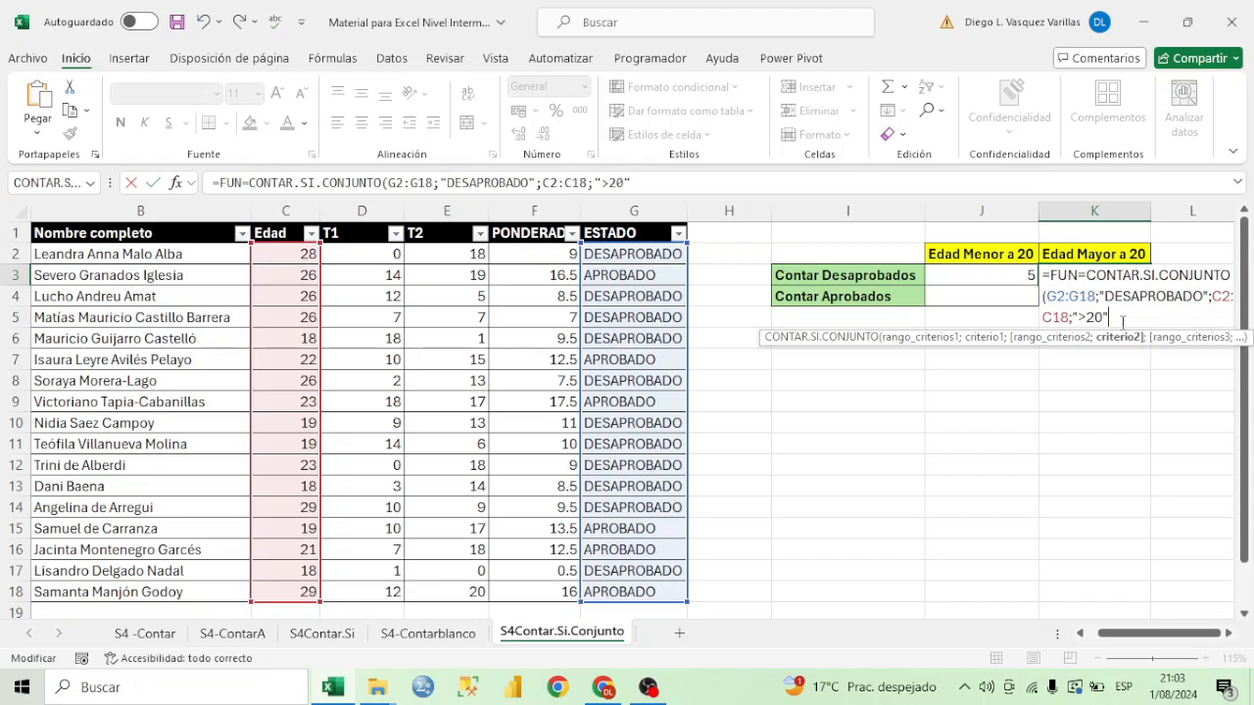
type(")")
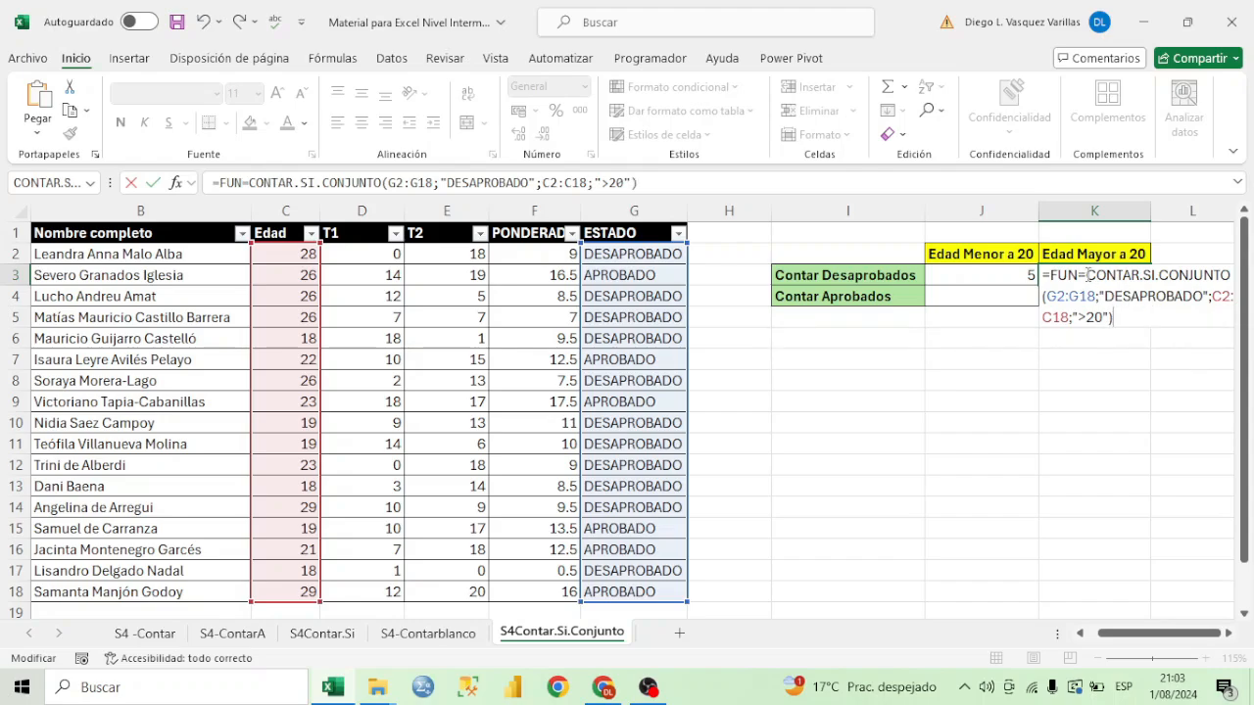
Step: Remove the stray FUN= text from the K3 formula and commit it
left_click_drag(1088, 275, 1056, 276)
key("BackSpace")
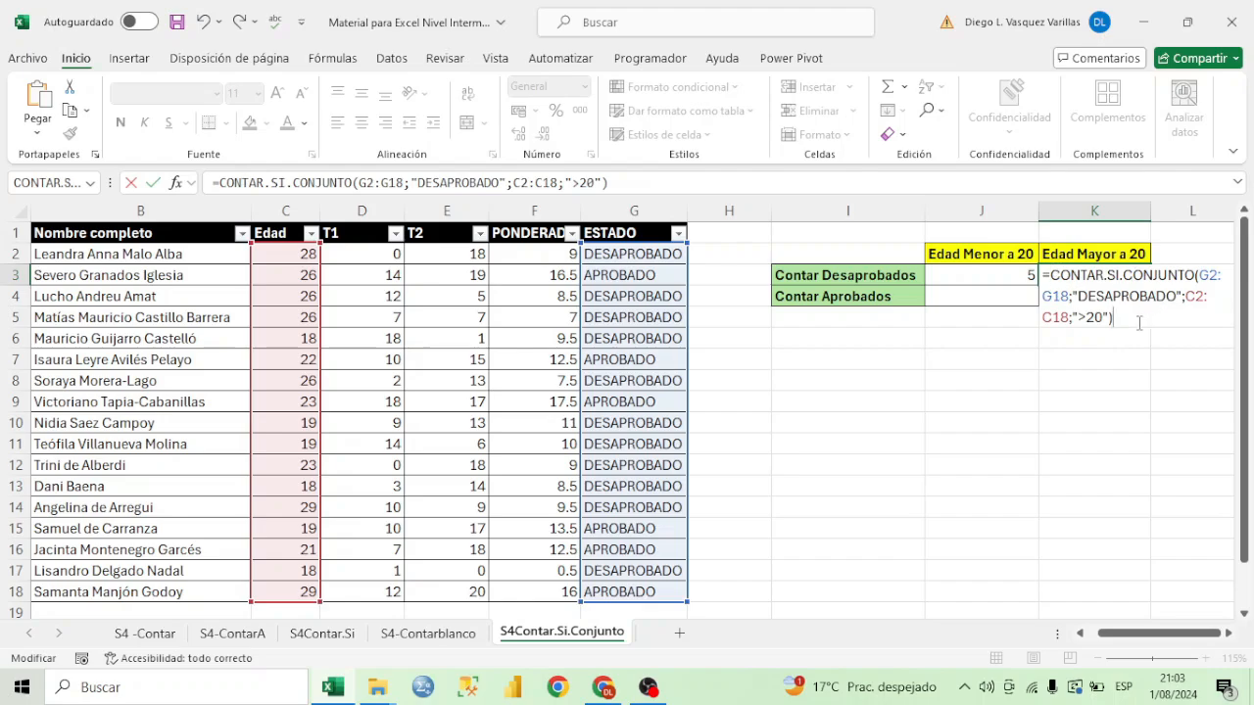
key("Return")
left_click(1091, 280)
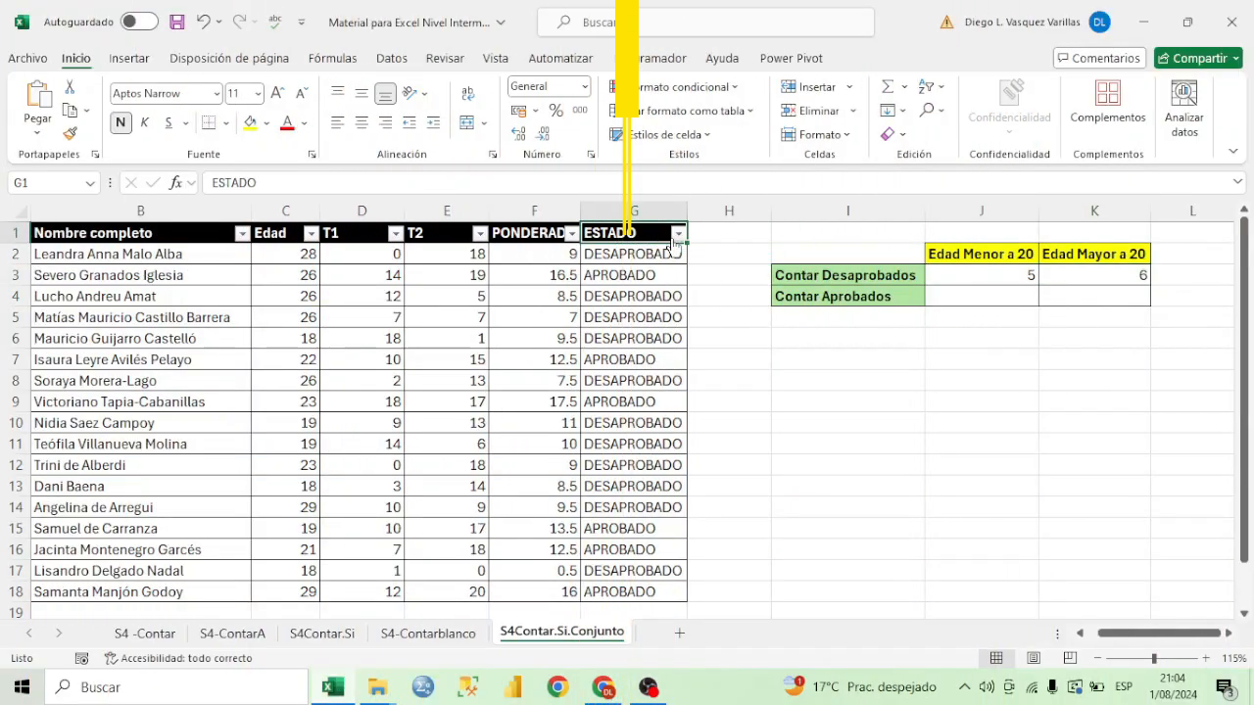
Step: Filter the ESTADO column to show only the DESAPROBADO rows
left_click(678, 234)
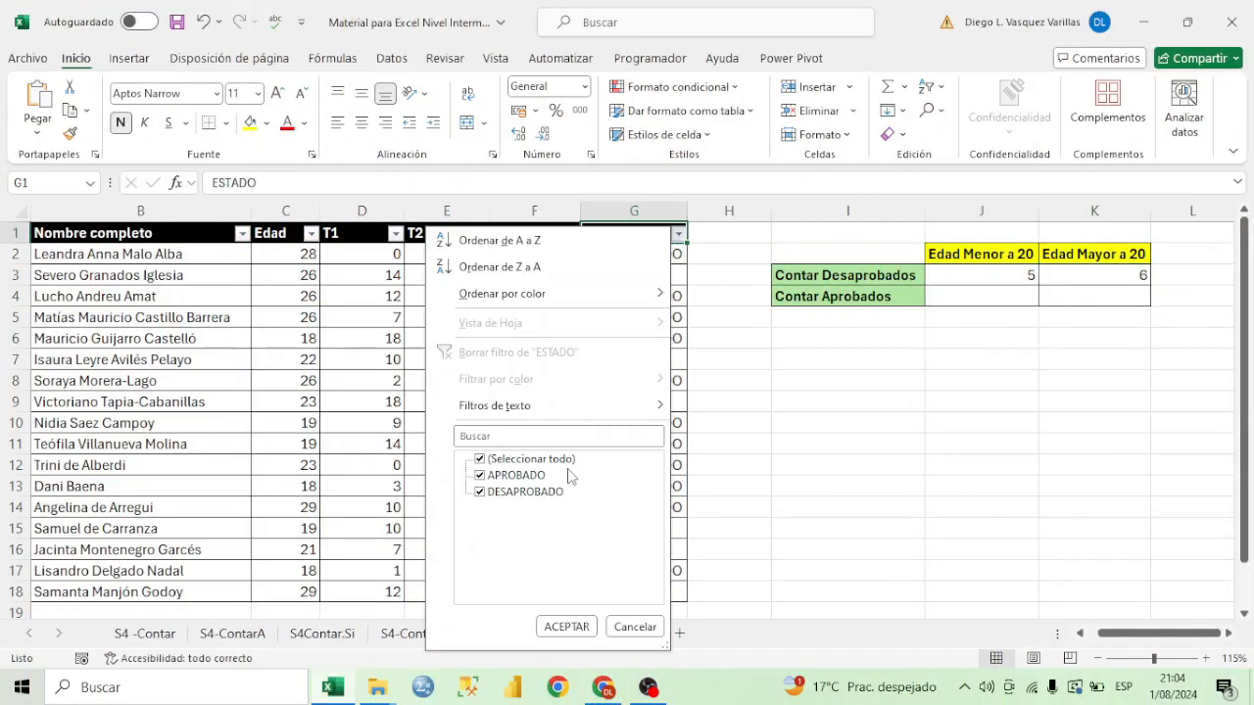
left_click(540, 479)
left_click(567, 627)
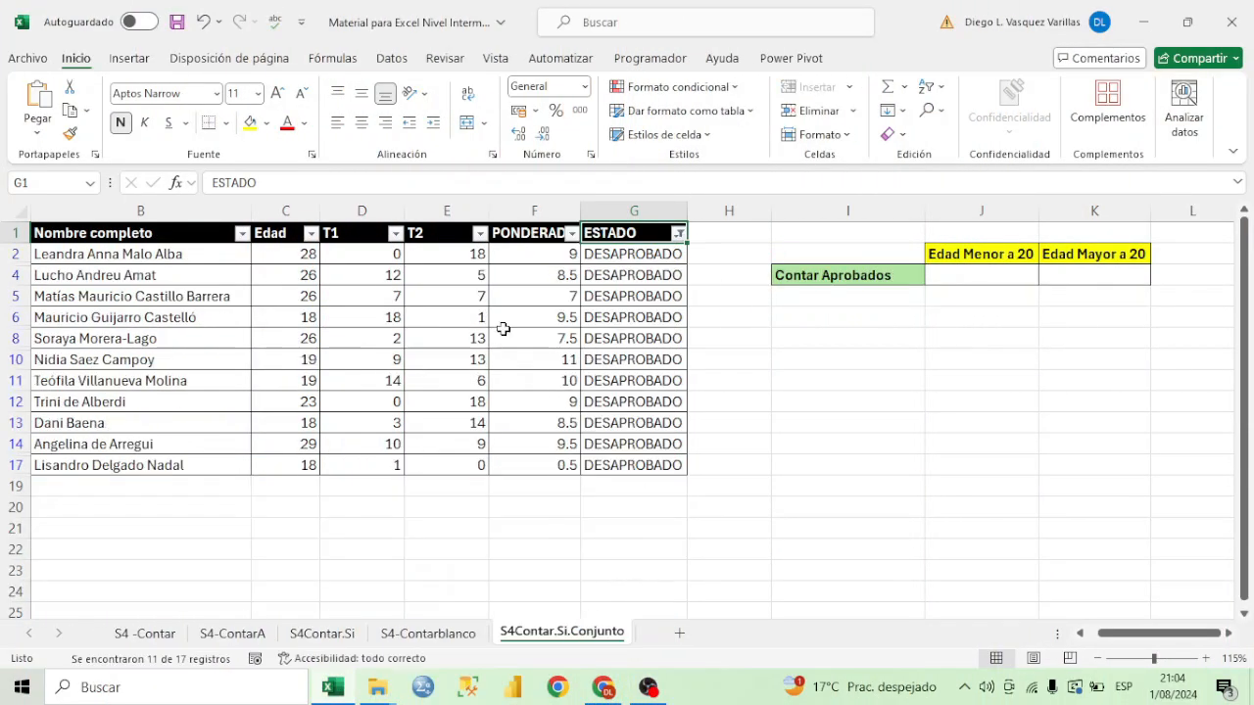
Step: Filter Edad to 23, 26, 28 and 29 and select the remaining Edad cells to verify the count in K3
left_click(315, 251)
left_click(310, 234)
left_click(128, 459)
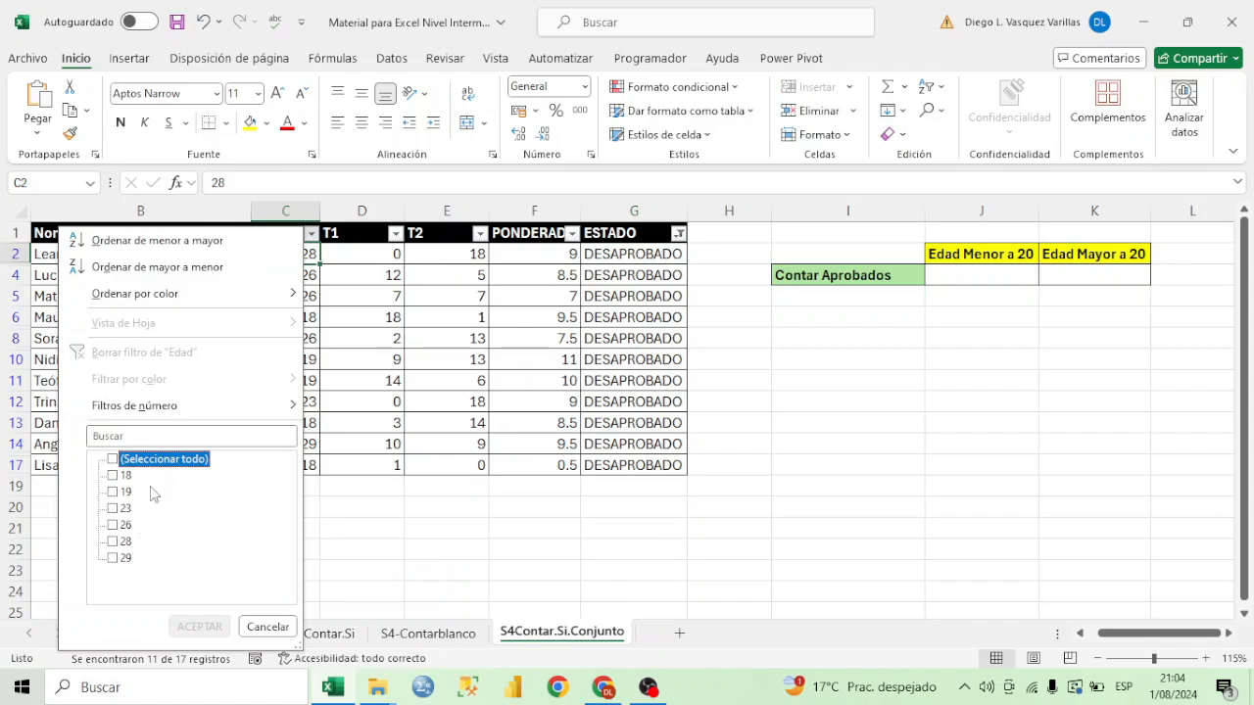
left_click(123, 508)
left_click(124, 525)
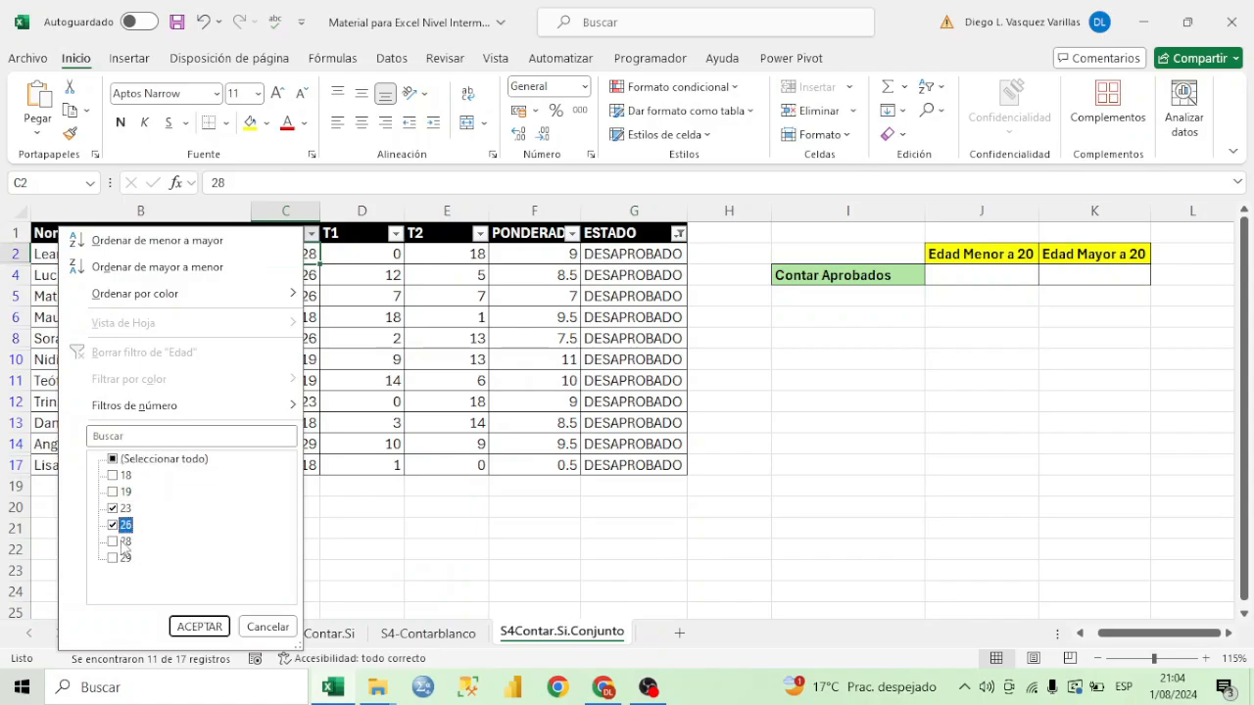
left_click(123, 541)
left_click(124, 558)
left_click(199, 627)
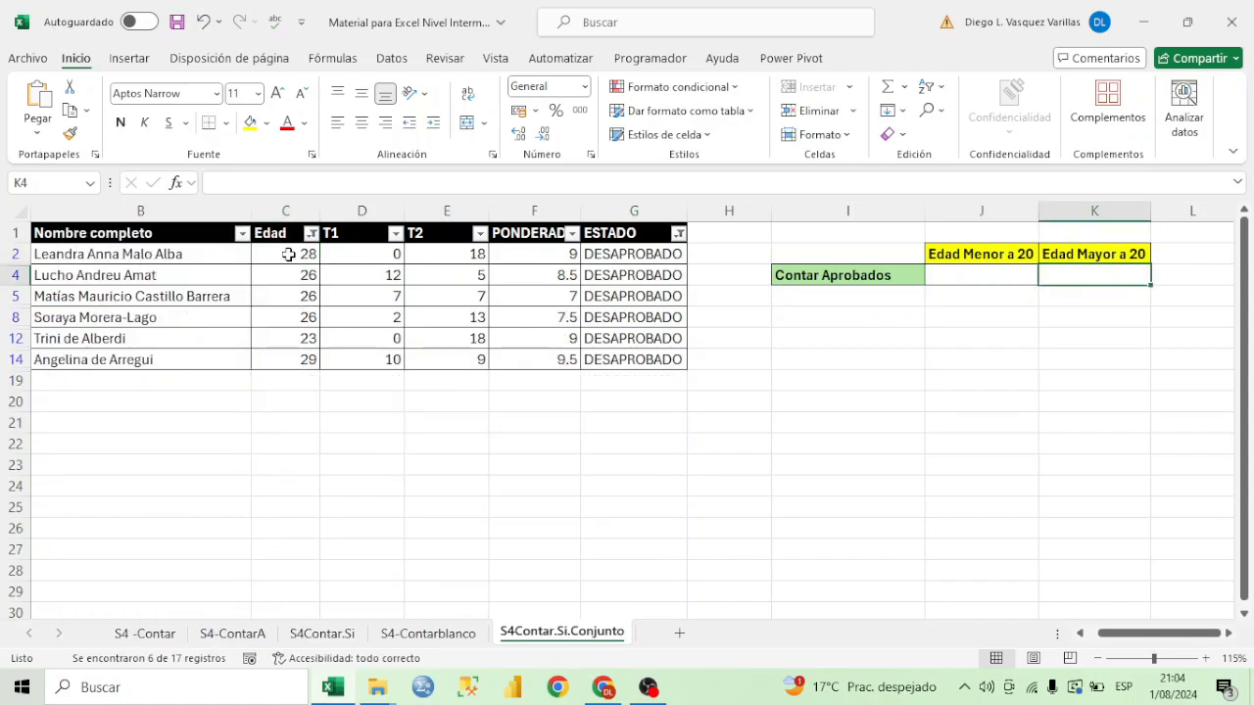
left_click_drag(290, 254, 294, 359)
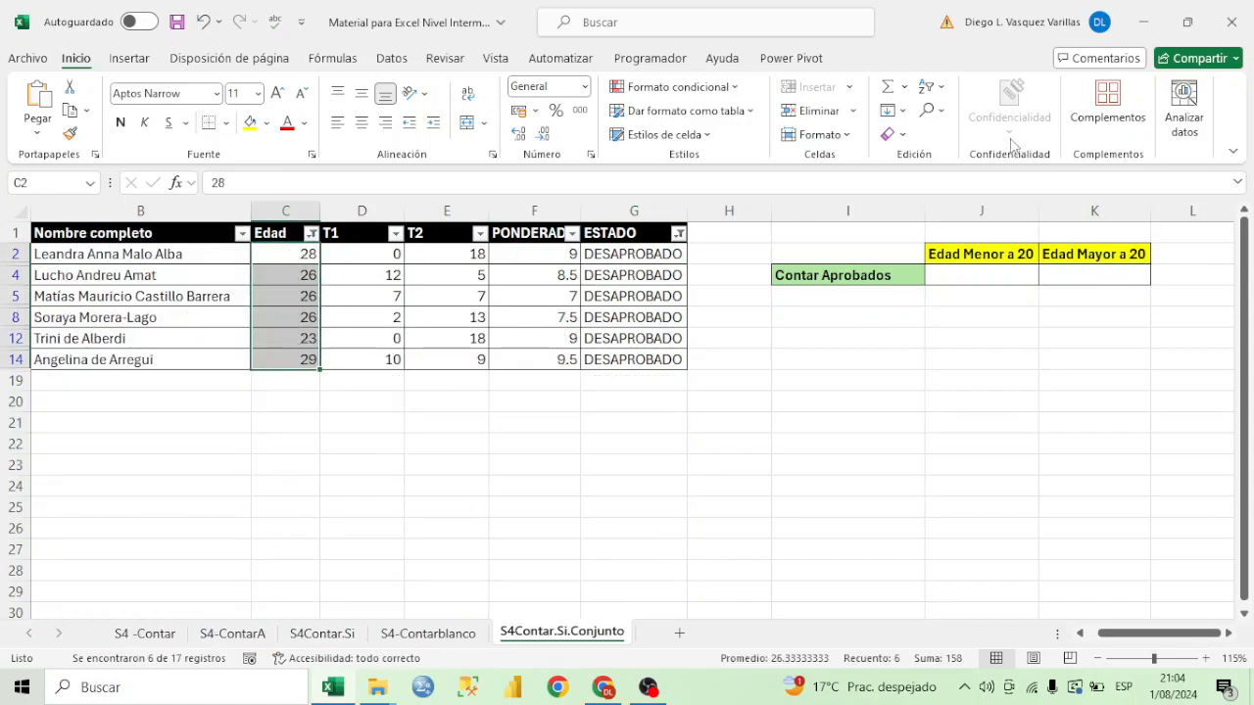
Step: Clear all filters from the student table and review the CONTAR.SI.CONJUNTO formula in K3
left_click(926, 89)
left_click(965, 216)
left_click(1073, 275)
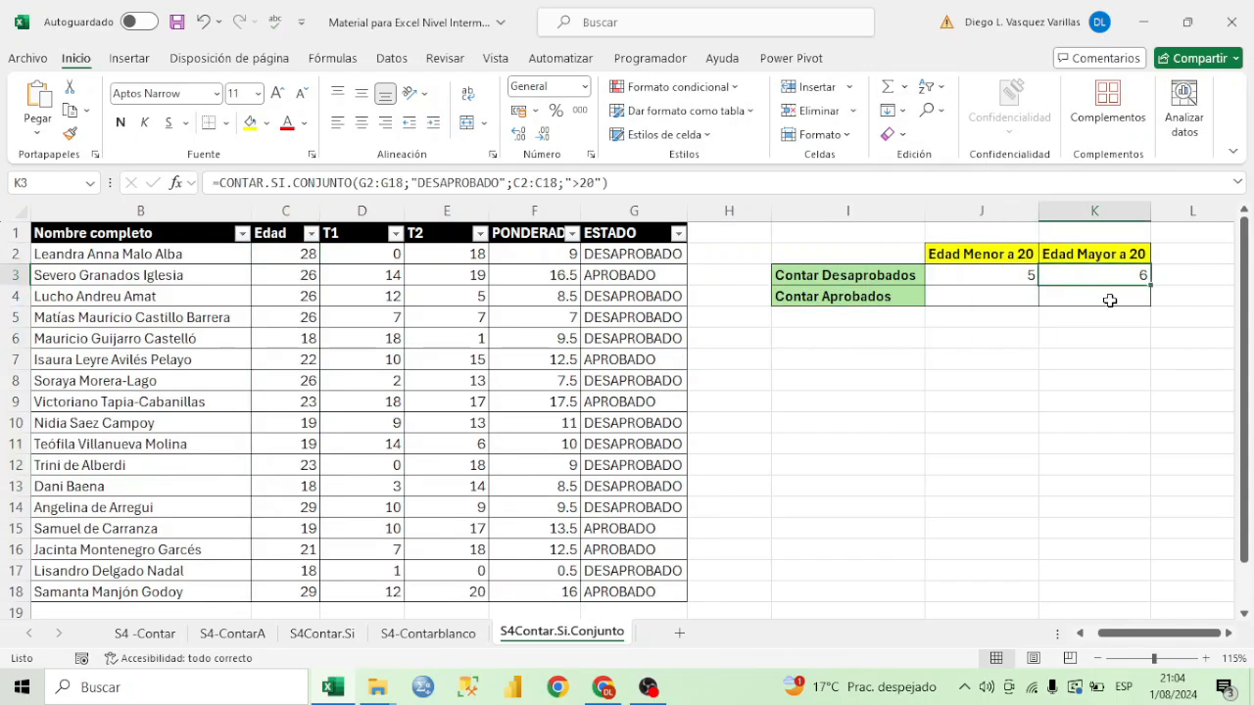
double_click(1090, 277)
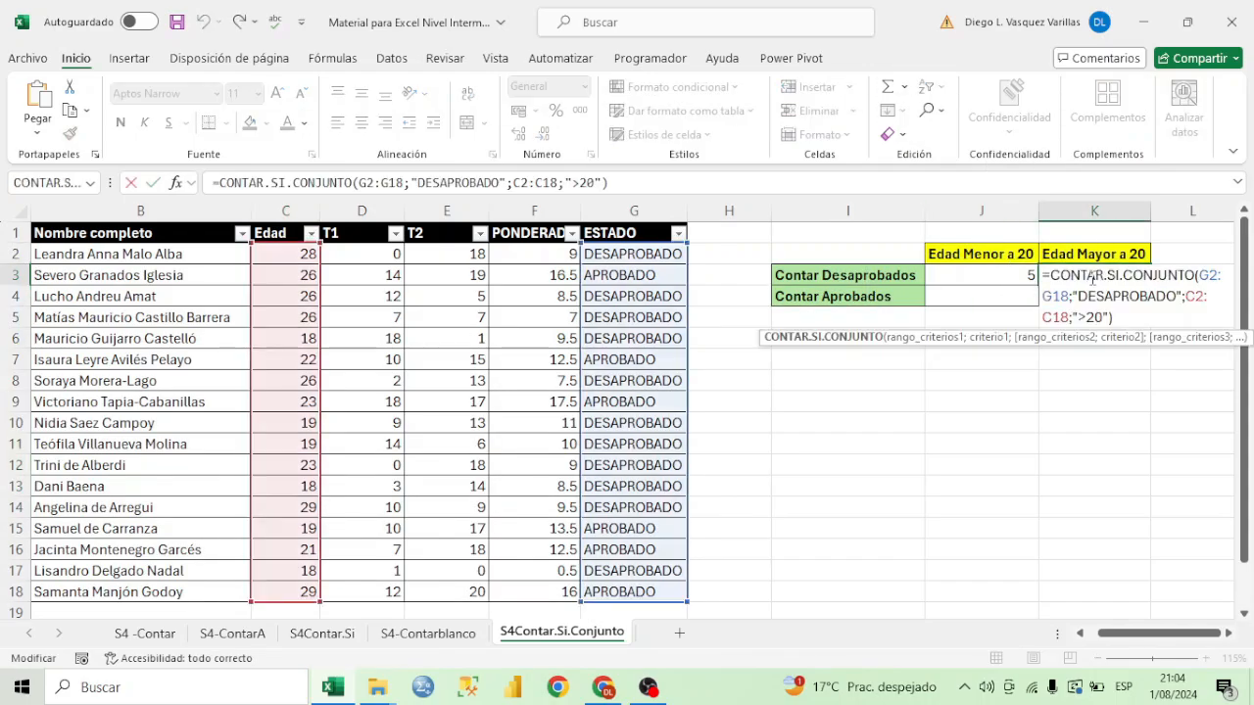
key("Return")
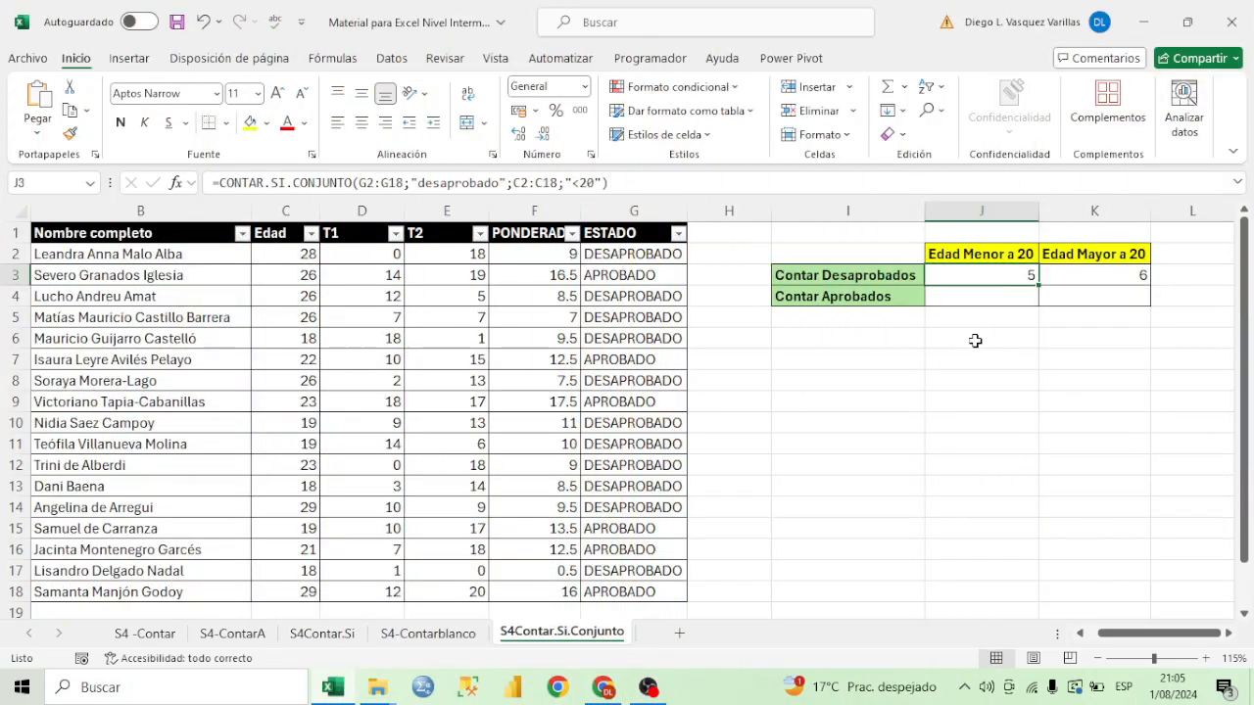
Step: Make both ranges in the J3 formula absolute, as $G$2:$G$18 and $C$2:$C$18, and commit it
left_click_drag(872, 299, 999, 297)
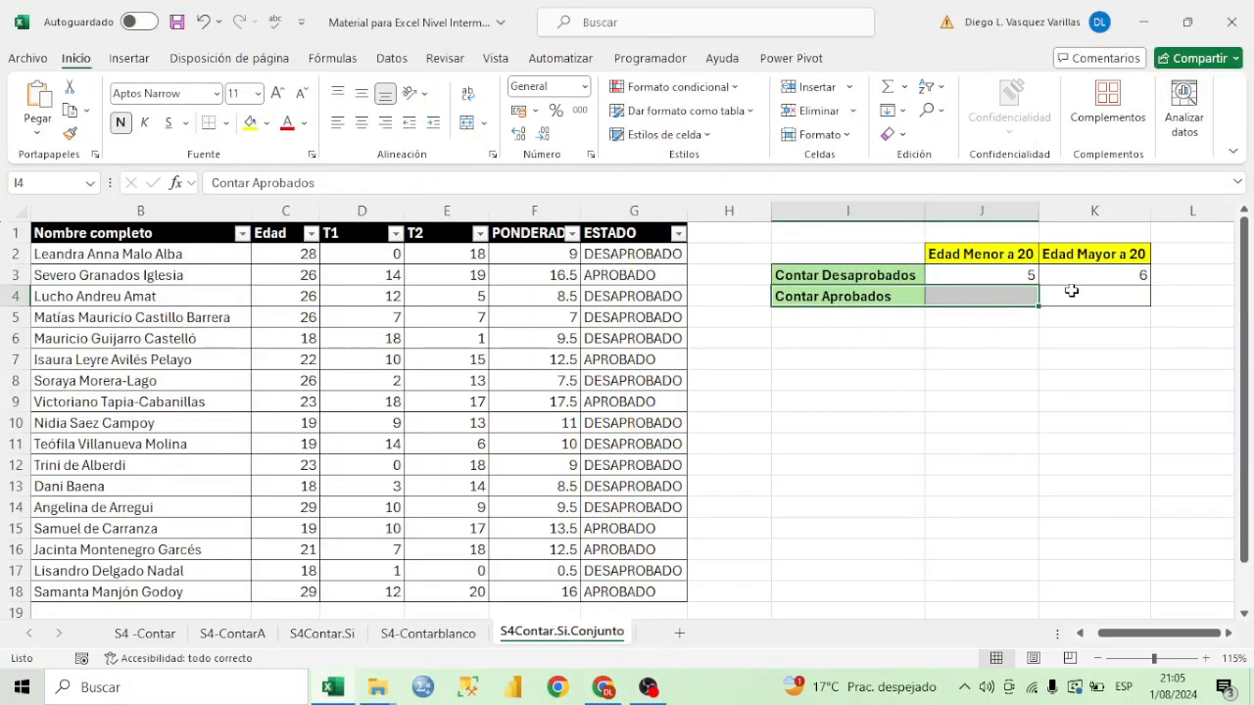
double_click(1010, 278)
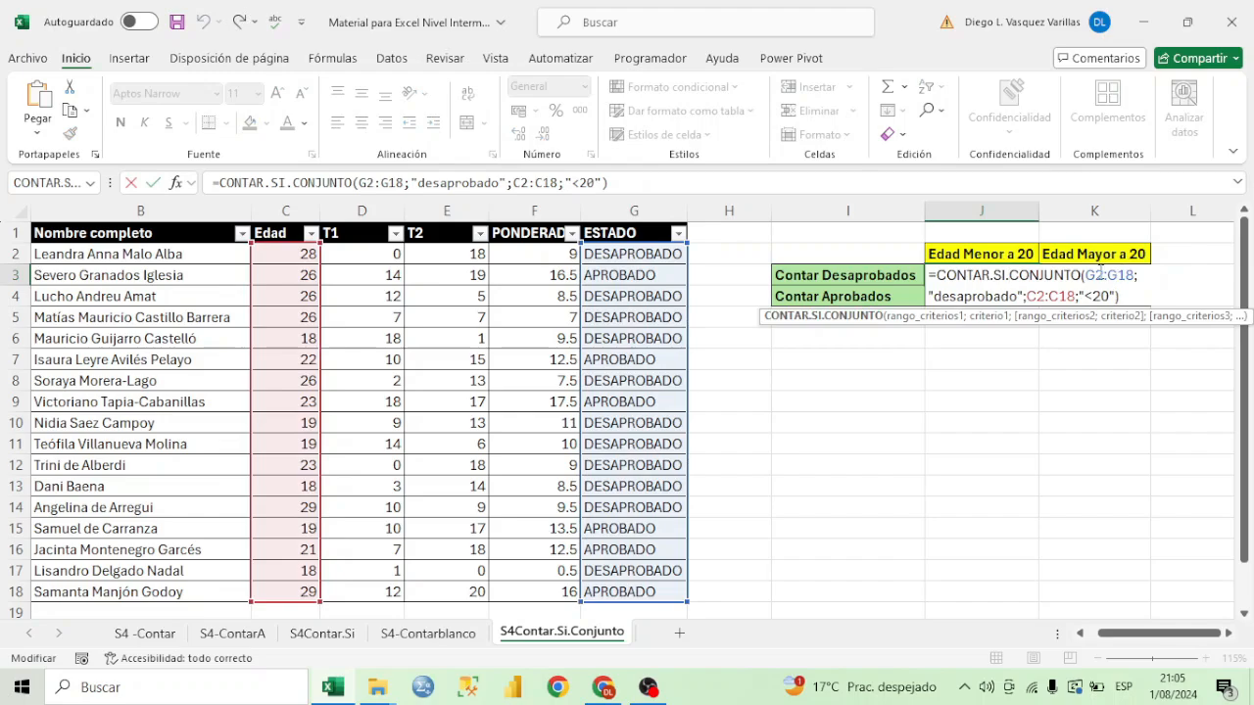
left_click(1098, 275)
key("F4")
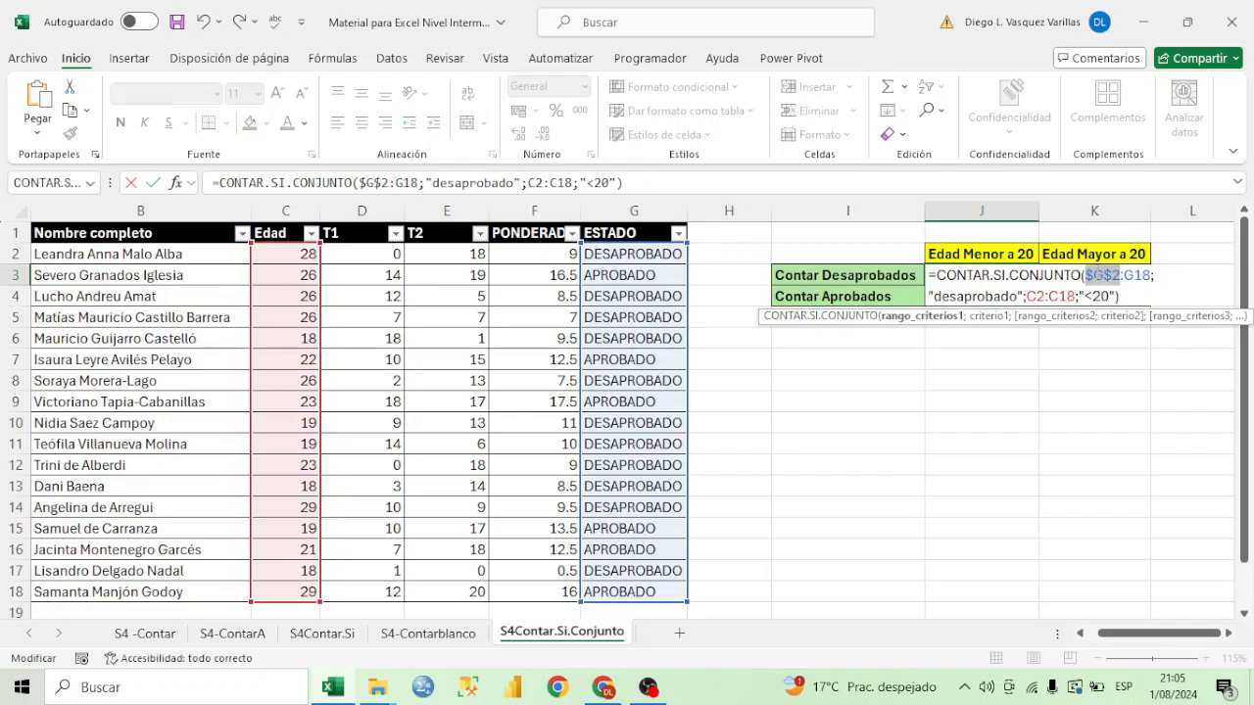
left_click(1143, 275)
key("F4")
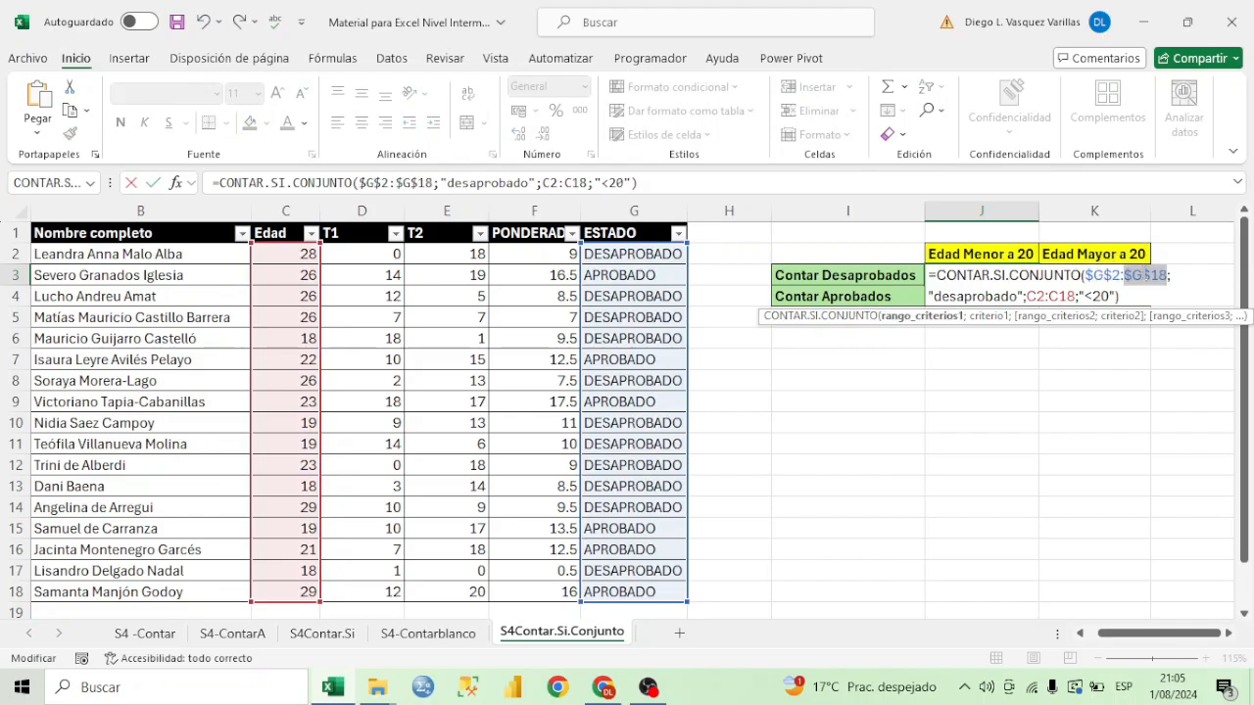
left_click(1037, 295)
key("F4")
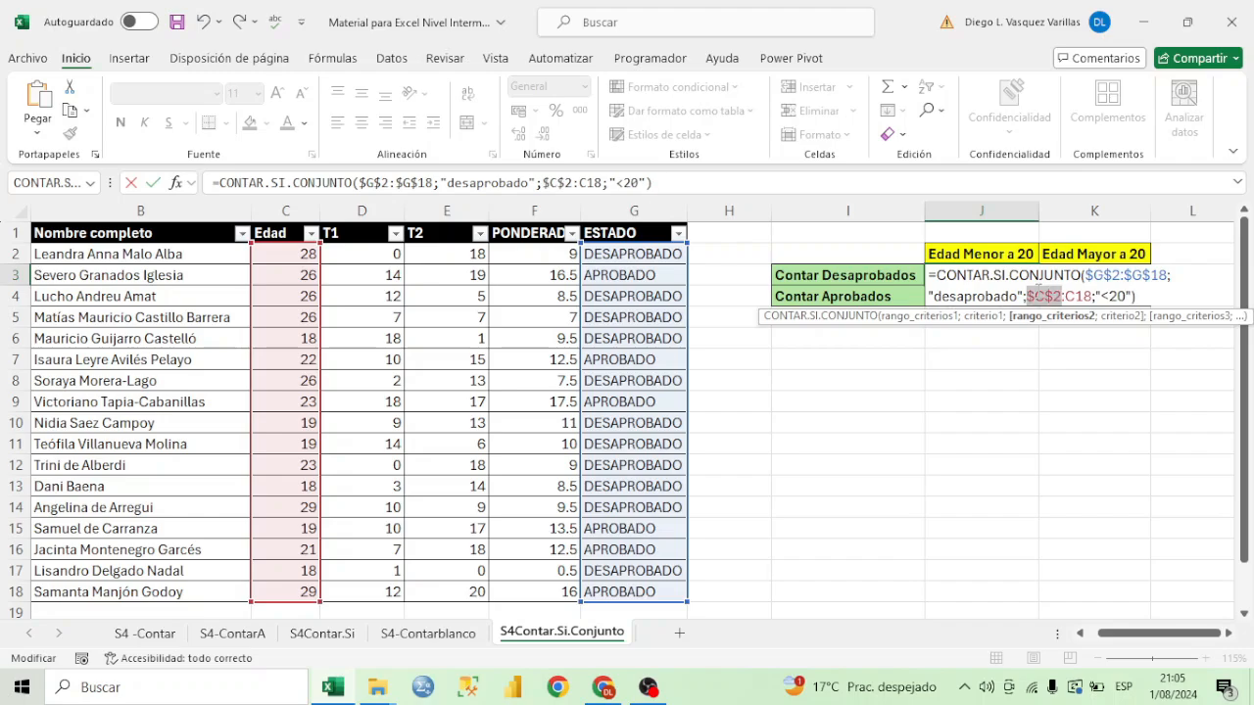
left_click(1081, 296)
key("F4")
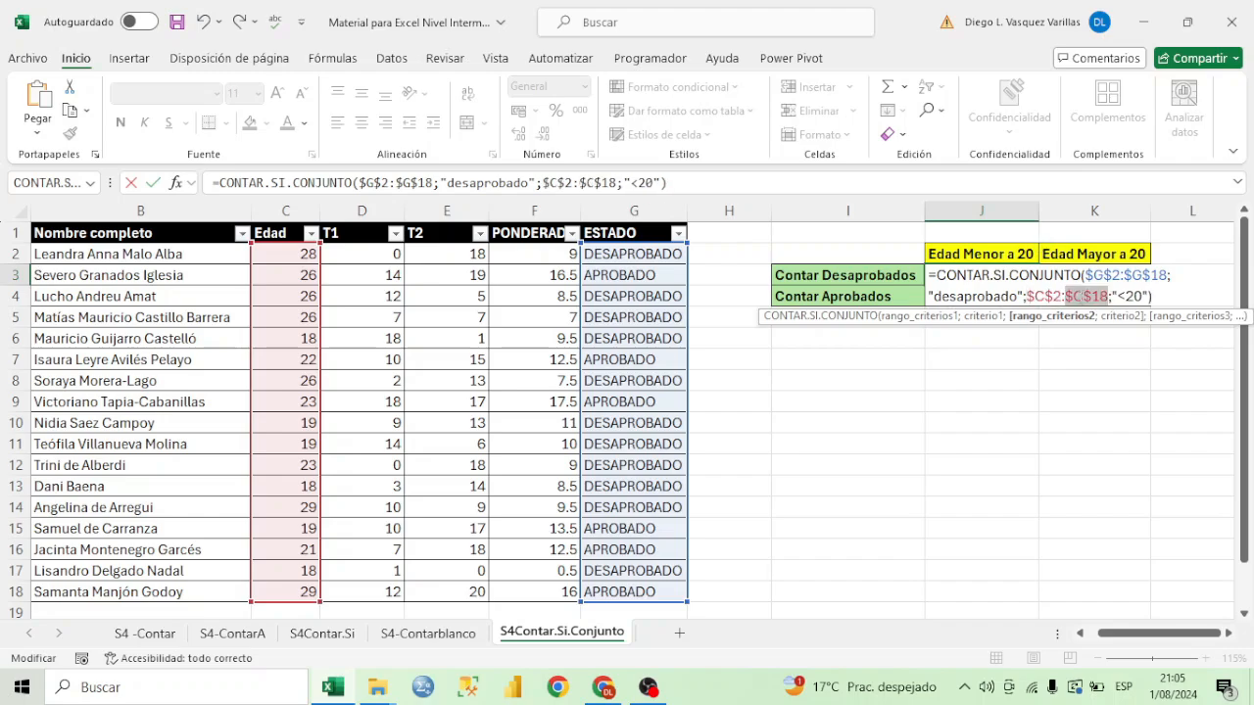
key("Return")
Step: Convert the K3 formula's ranges to absolute references $G$2:$G$18 and $C$2:$C$18 and commit it
double_click(1085, 277)
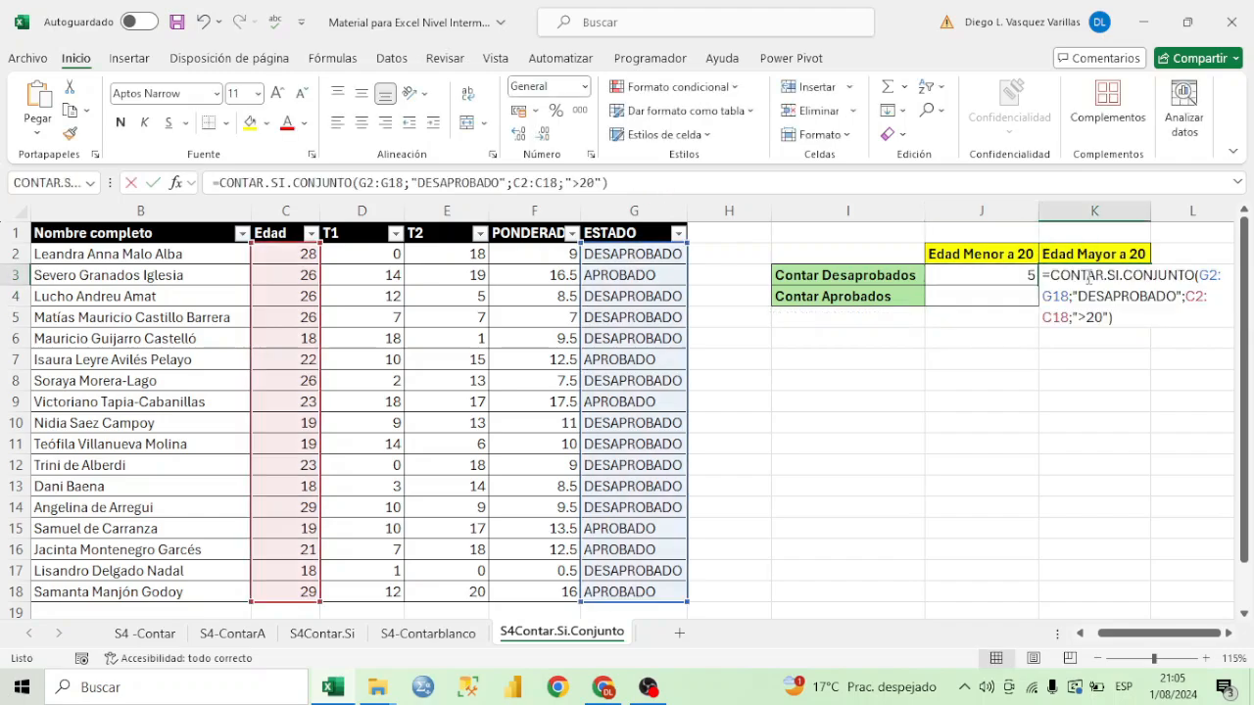
left_click(1217, 274)
key("F4")
left_click(1180, 312)
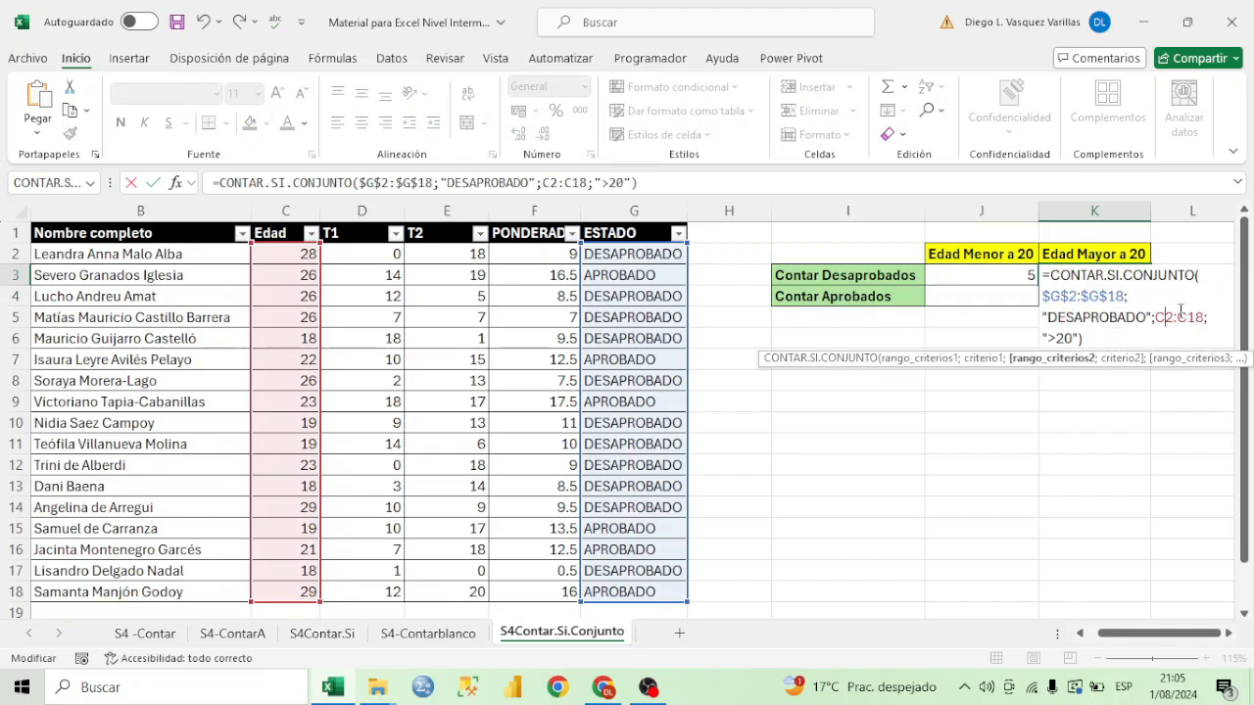
key("F4")
left_click(1205, 319)
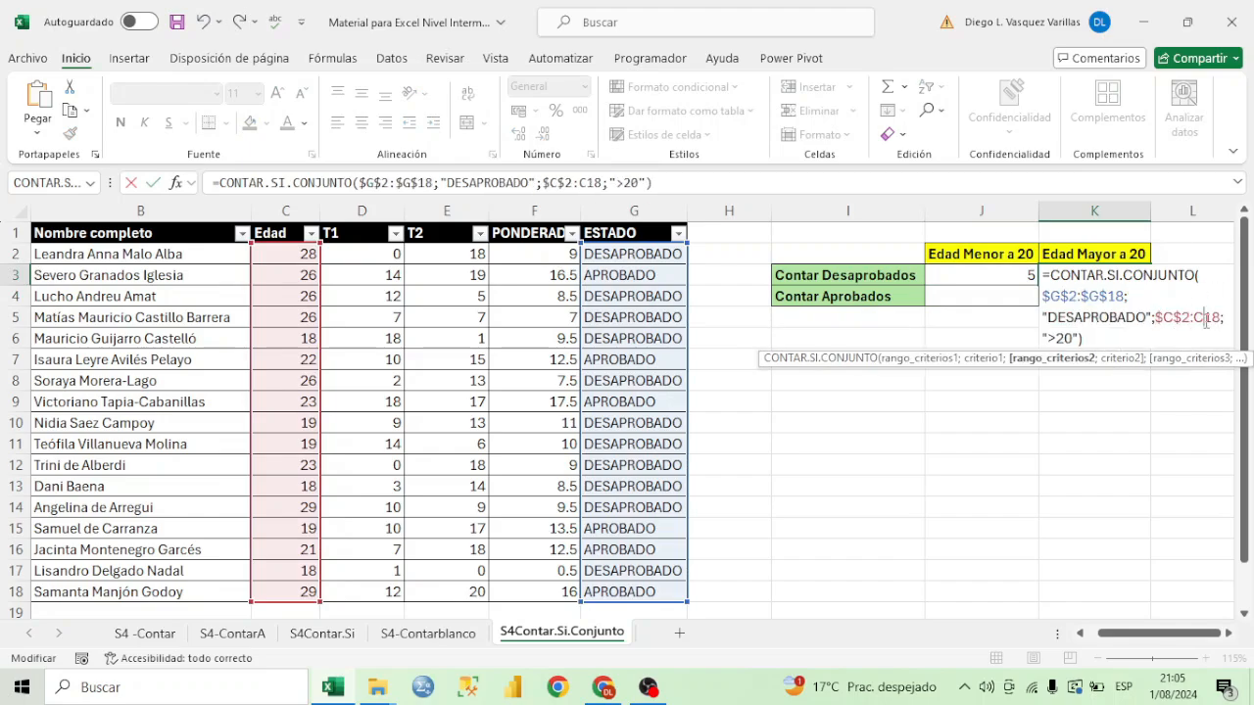
key("F4")
key("Return")
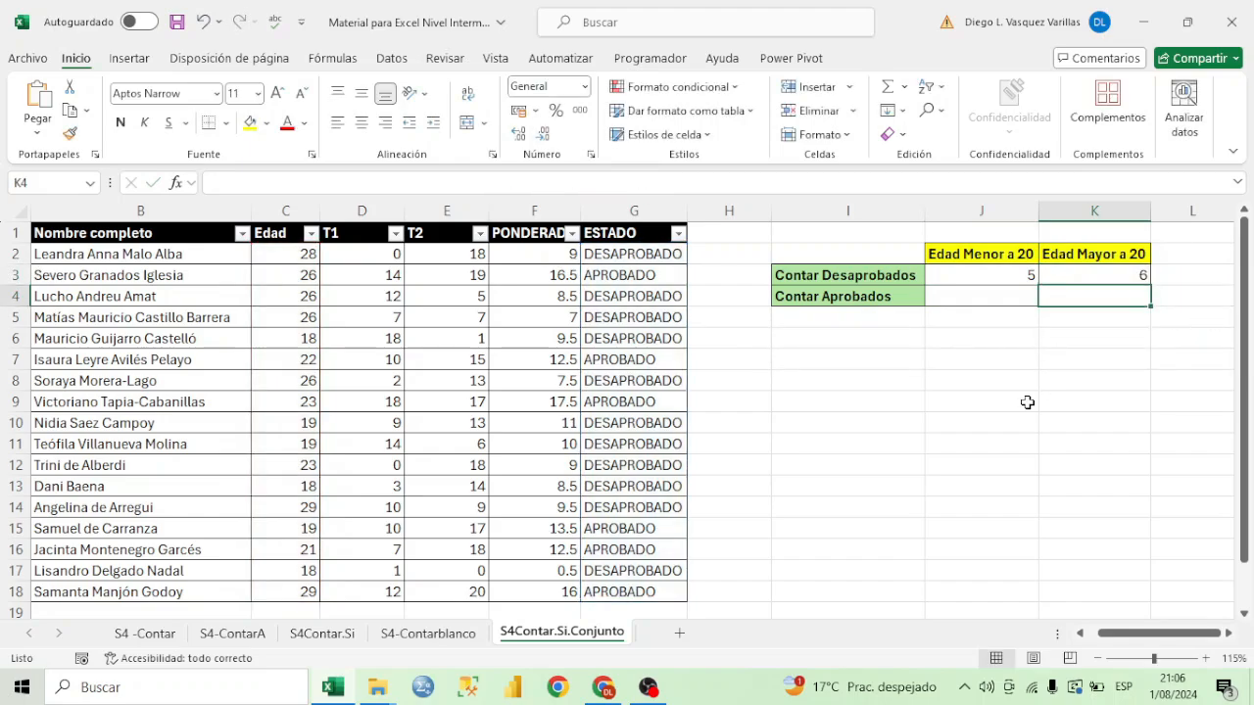
Step: Copy the formulas from J3:K3 into the Contar Aprobados row at J4:K4
left_click_drag(1064, 281, 990, 277)
key("ctrl+c")
left_click(994, 294)
key("ctrl+v")
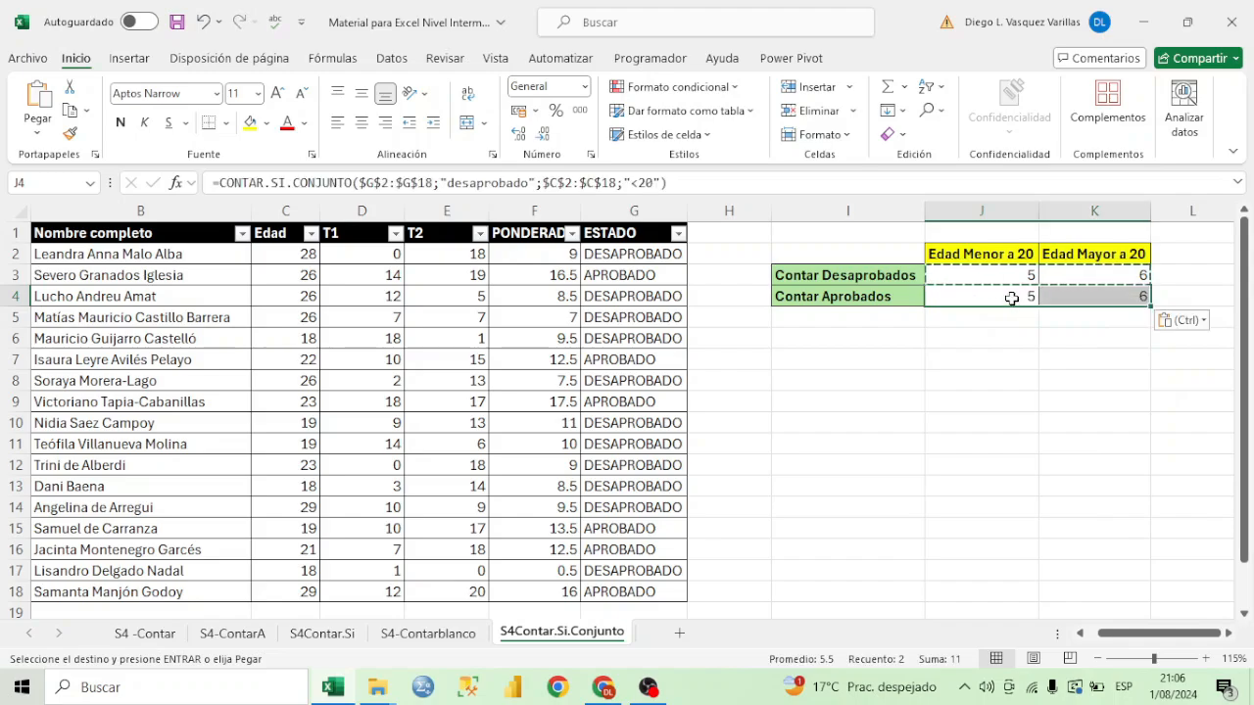
double_click(1019, 298)
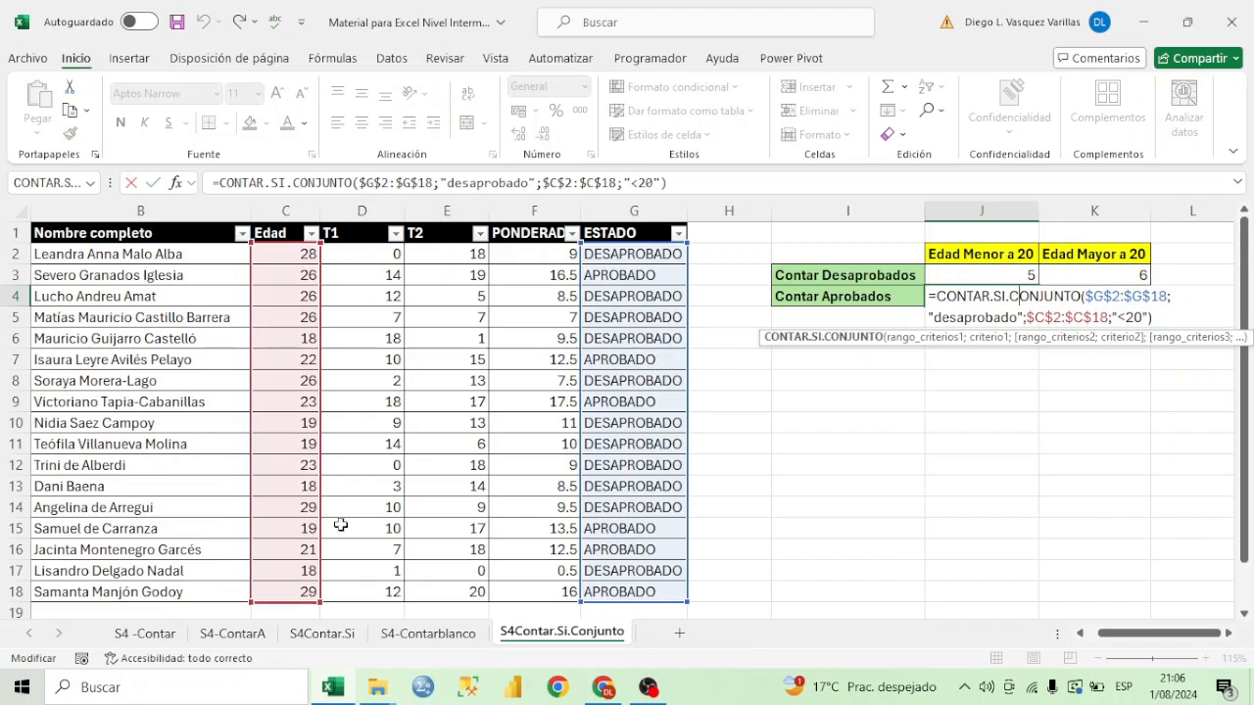
left_click_drag(1104, 296, 1133, 296)
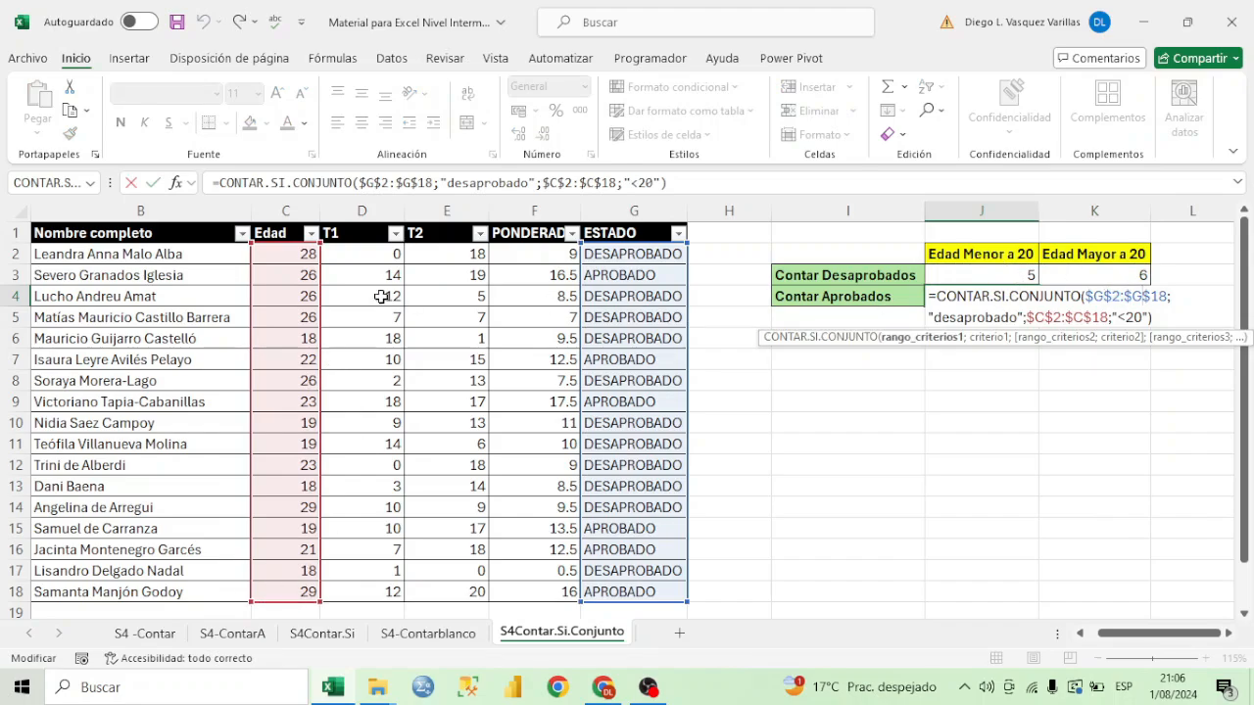
key("ctrl+Return")
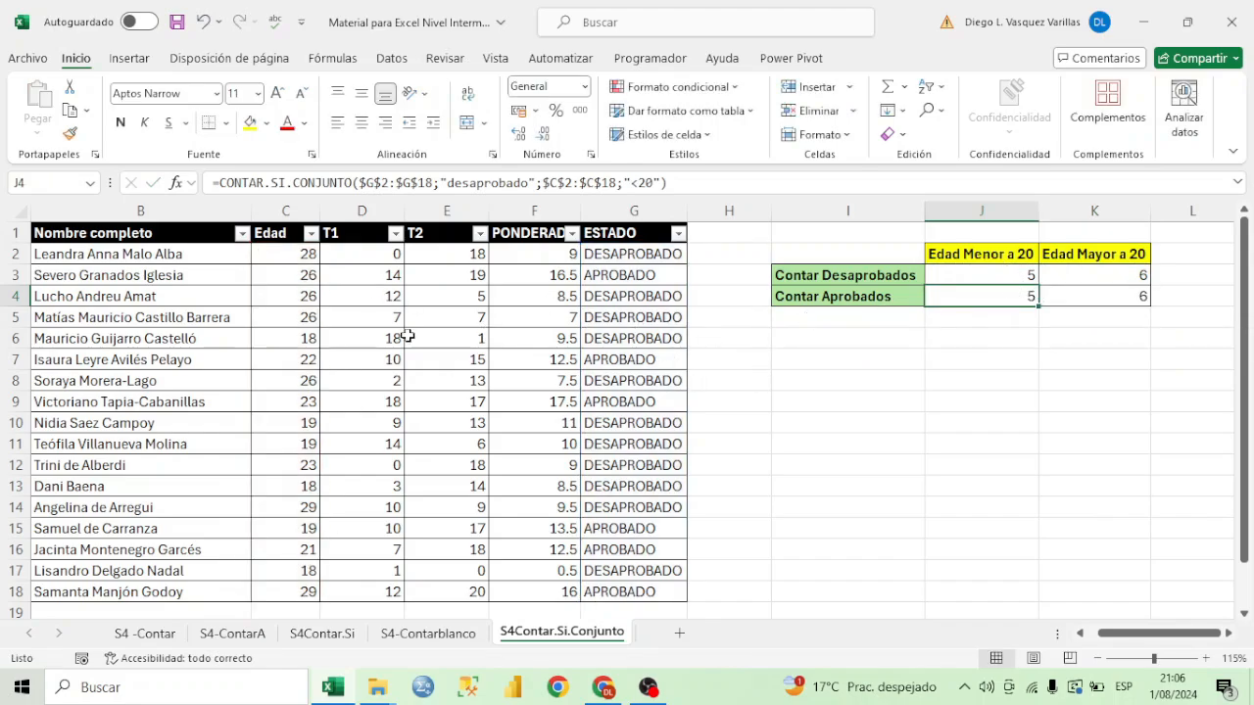
double_click(993, 298)
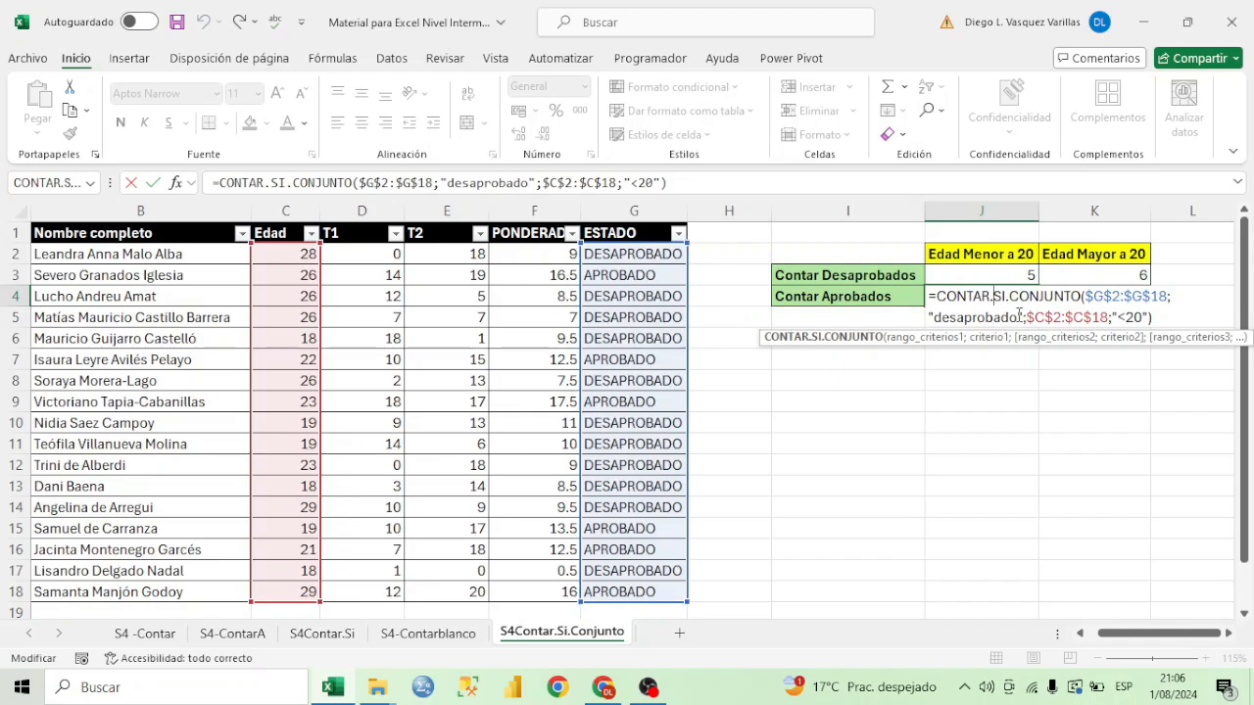
left_click_drag(1019, 314, 949, 317)
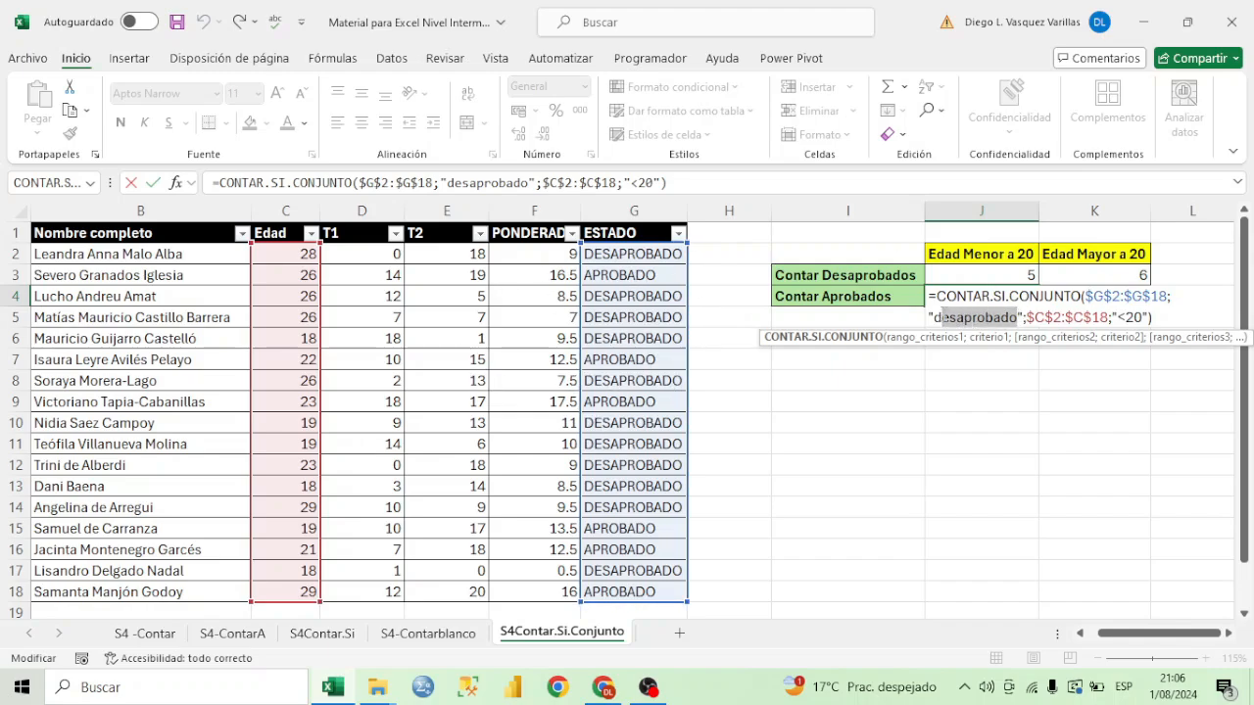
key("Escape")
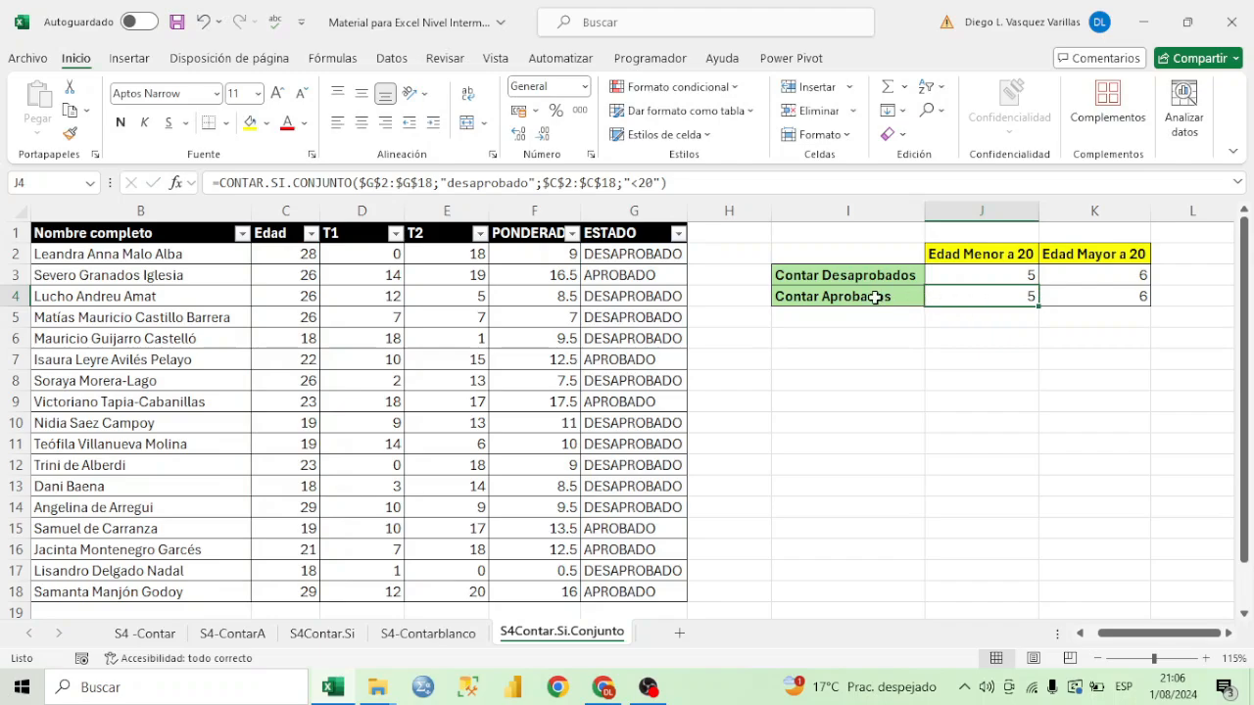
Step: Change the status criterion in J4's formula to "aprobado", commit it and colour the result red
left_click_drag(876, 298, 934, 299)
double_click(978, 298)
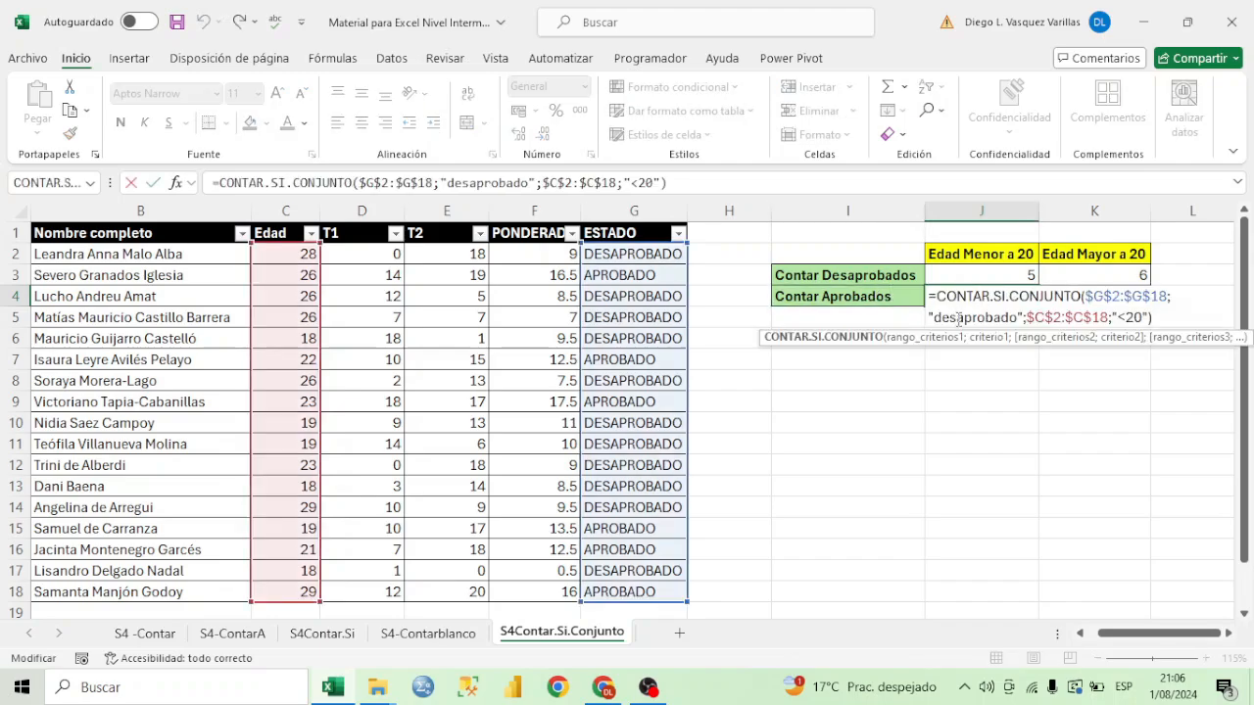
left_click(960, 317)
key("BackSpace")
key("BackSpace")
key("BackSpace")
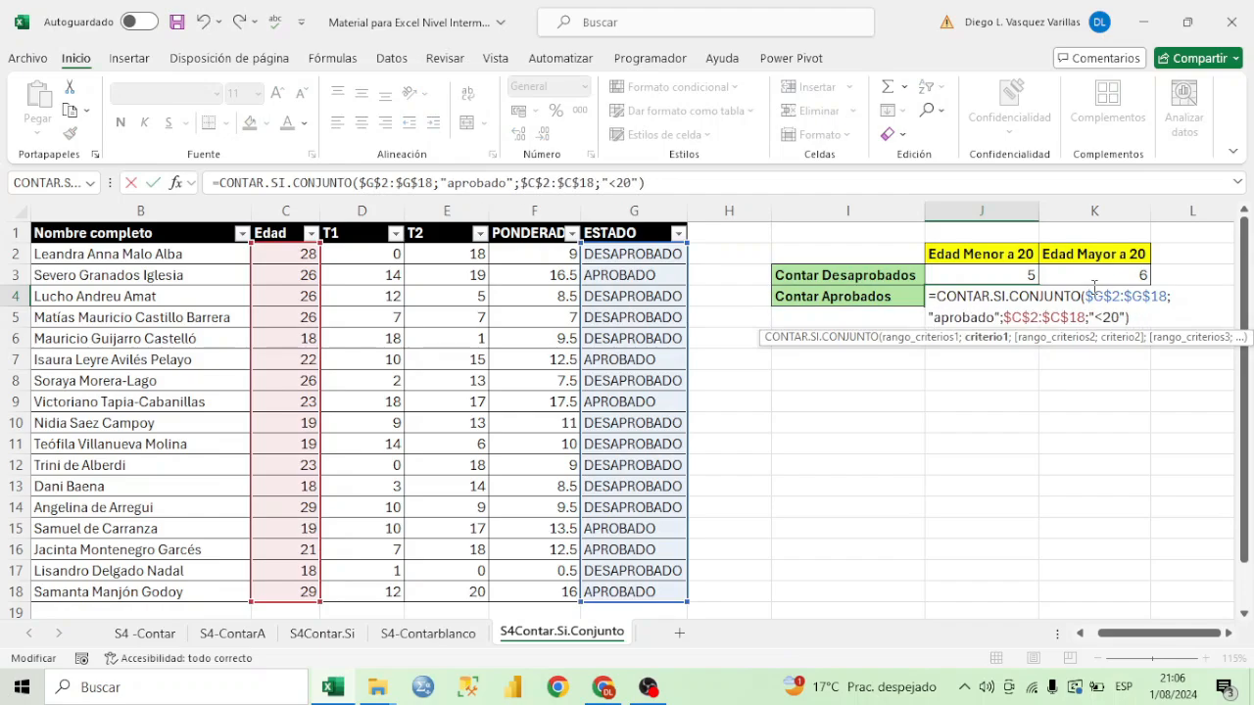
key("Return")
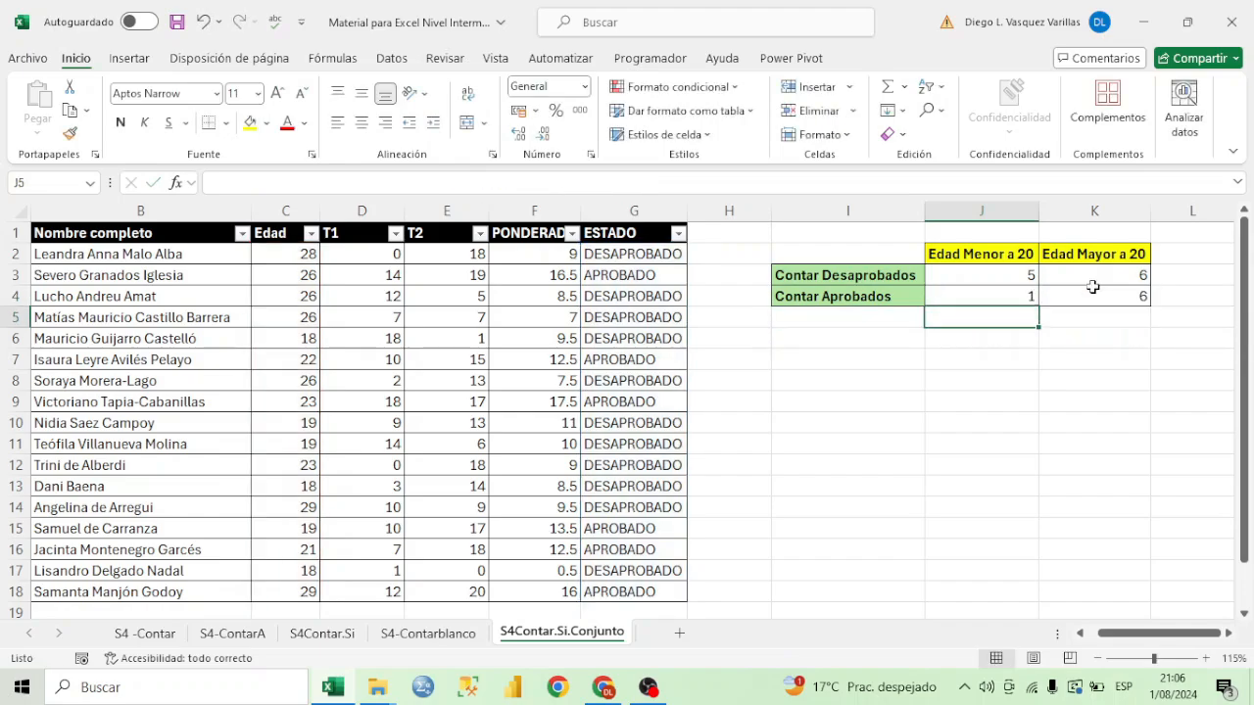
left_click(1030, 294)
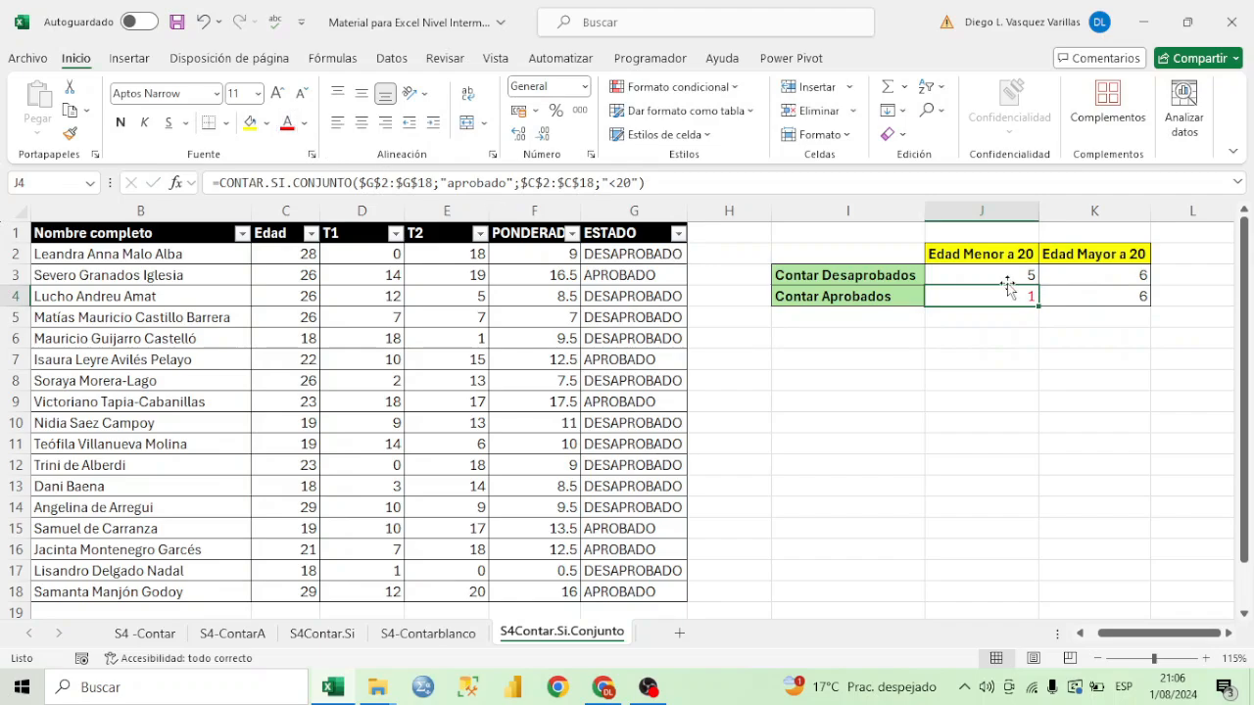
Step: Change the status criterion in K4's formula to "APROBADO", keeping the ">20" age criterion, commit it and colour the result red
double_click(1097, 297)
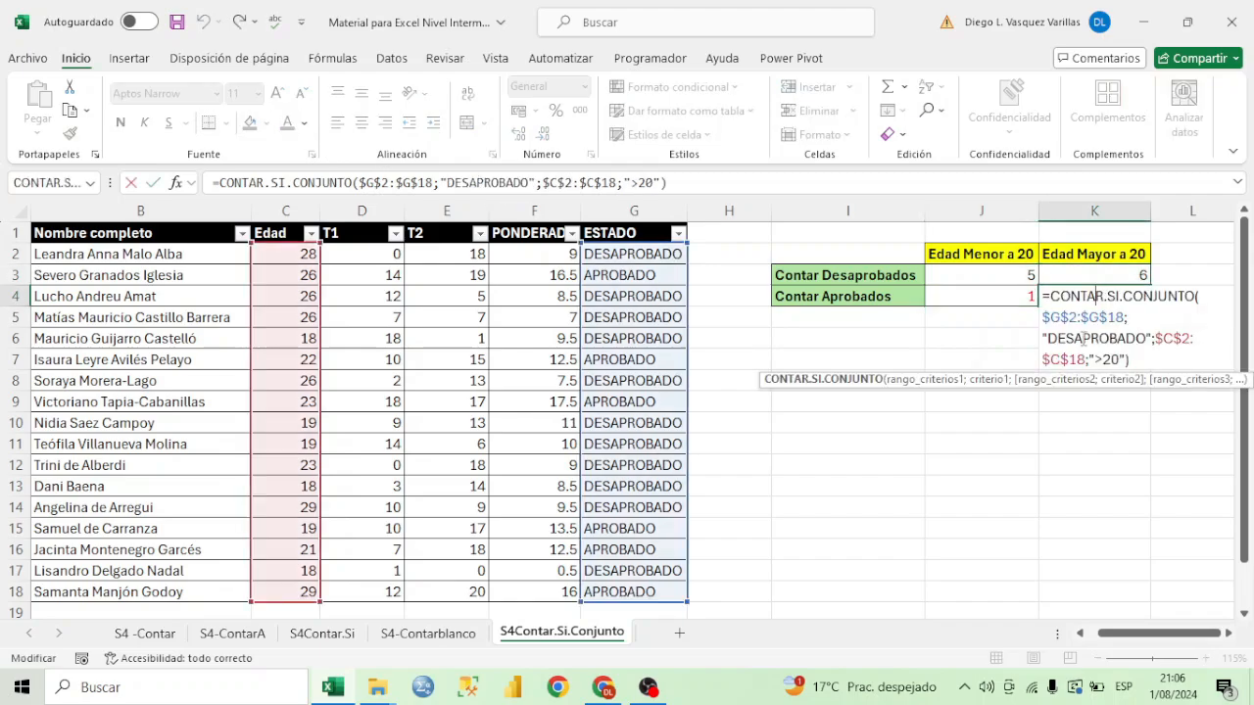
left_click(1075, 337)
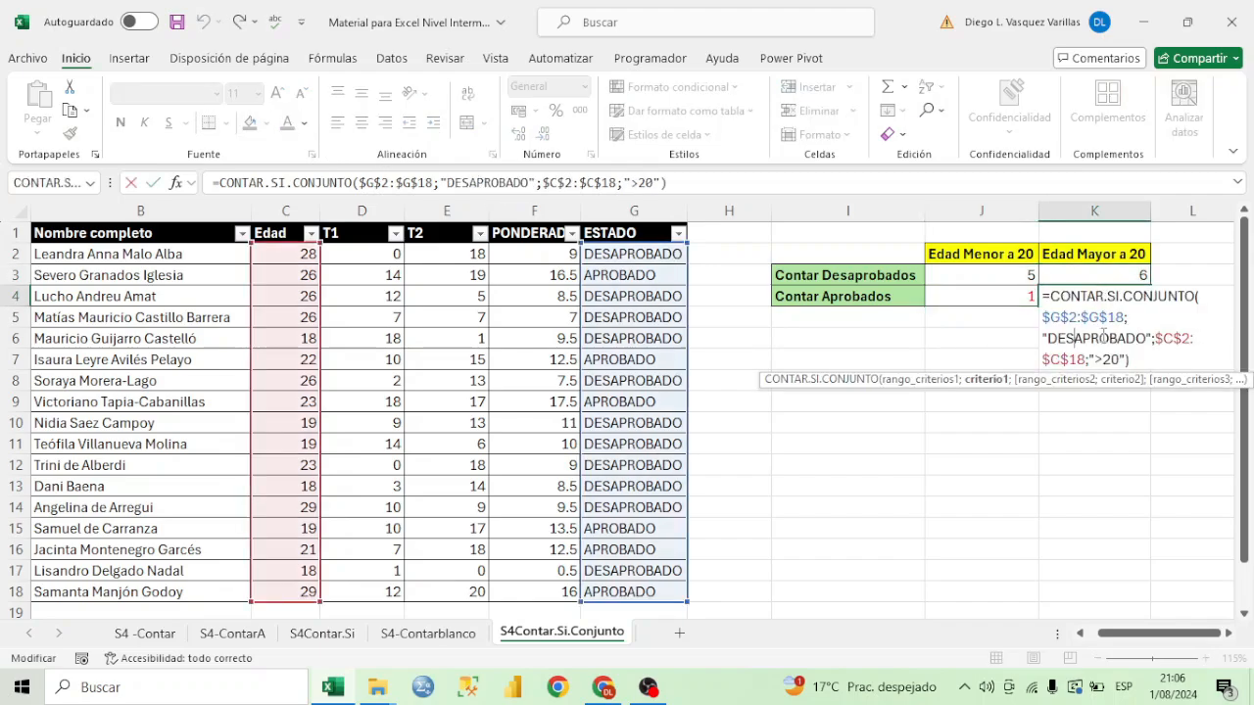
key("BackSpace")
key("BackSpace")
key("BackSpace")
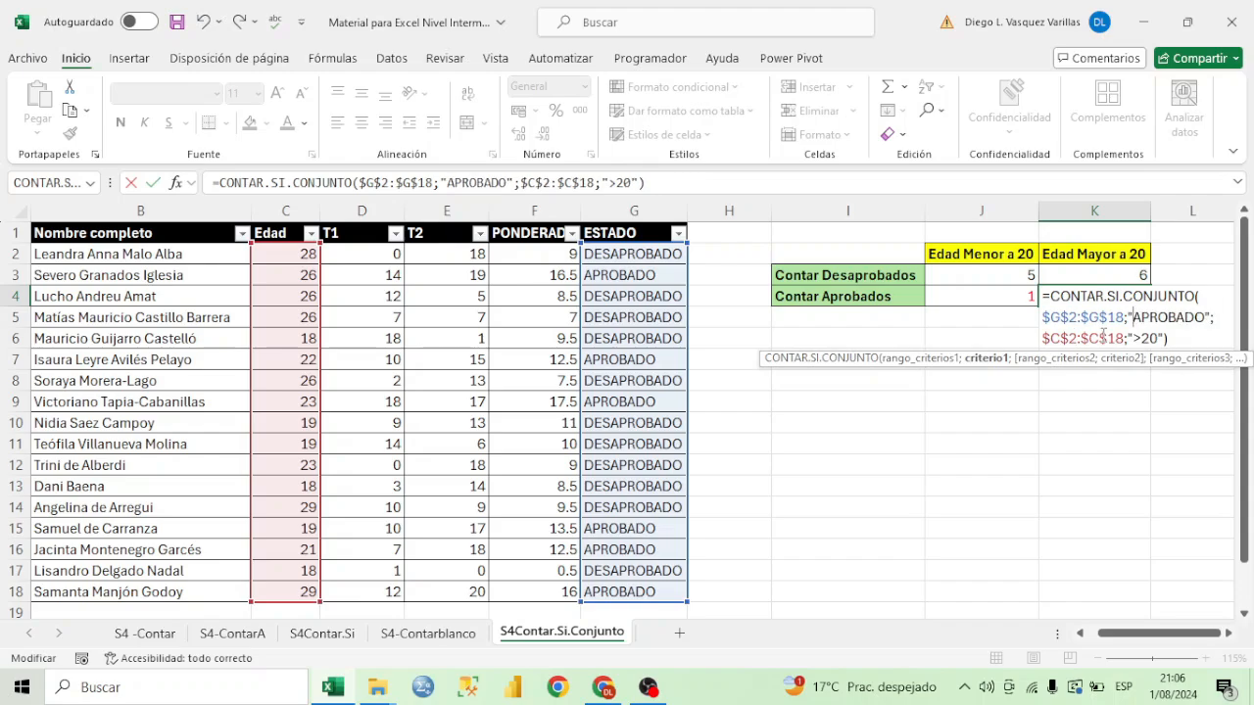
left_click_drag(1157, 338, 1124, 341)
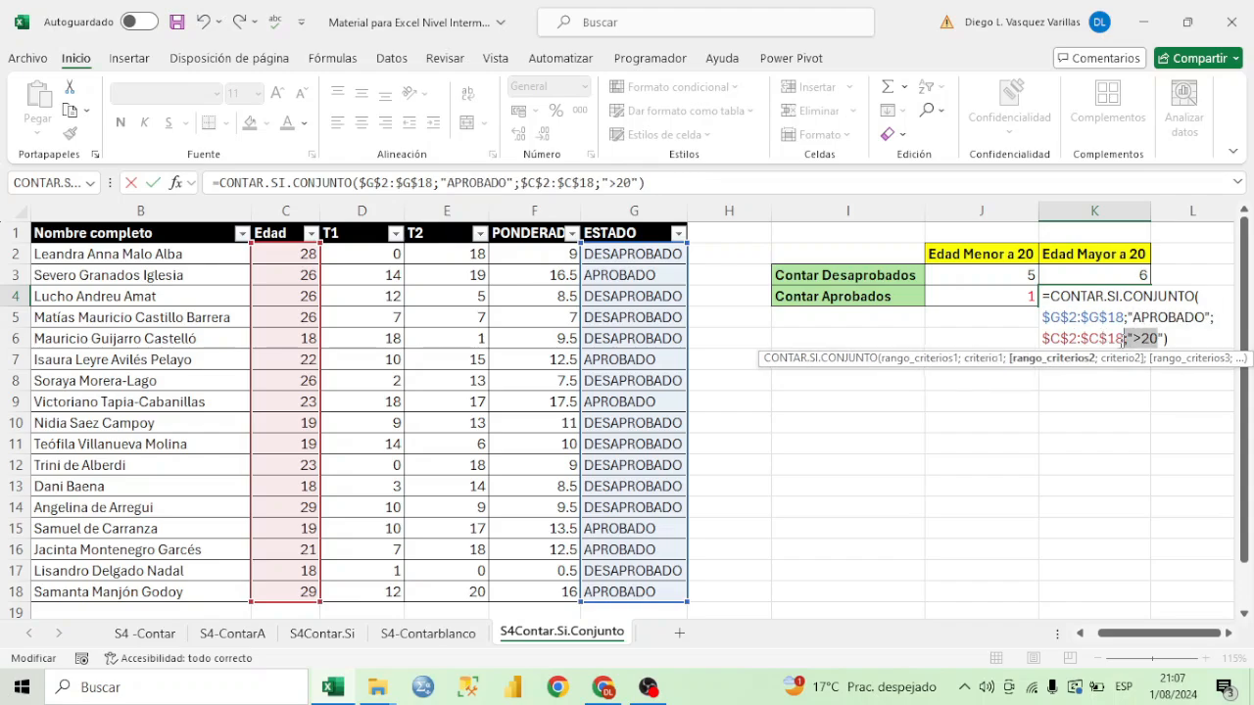
key("Return")
left_click(1128, 297)
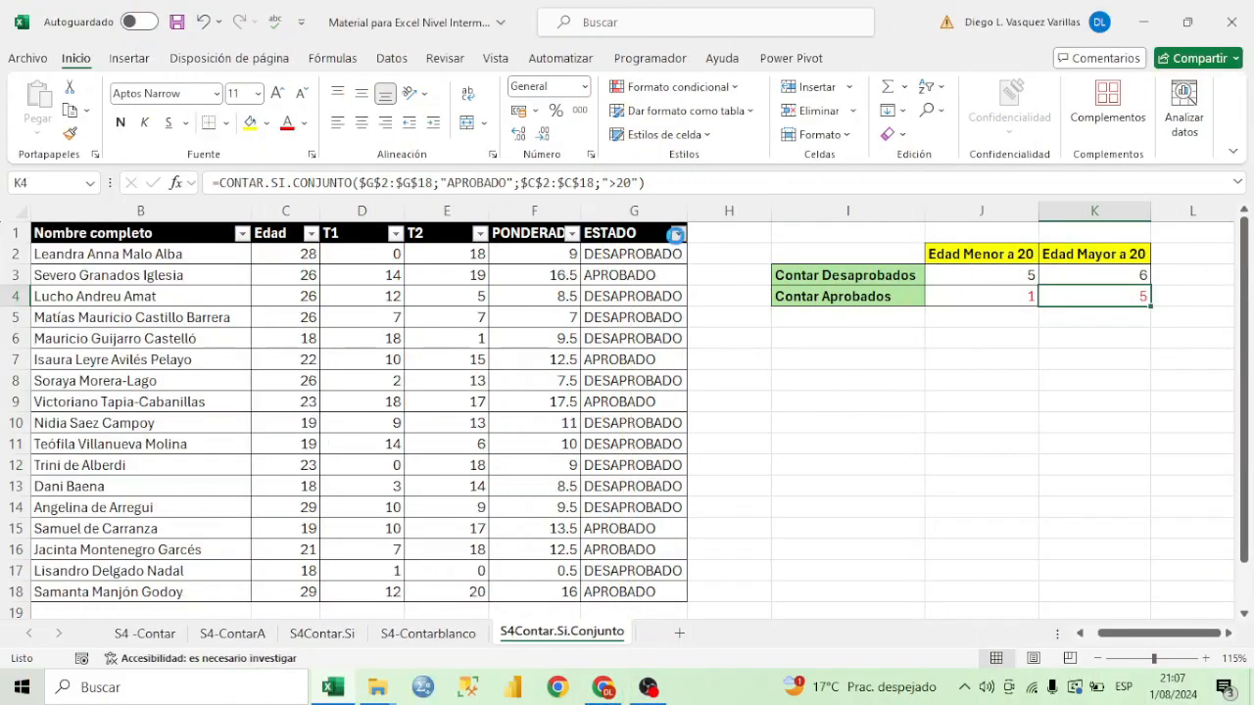
Step: Filter the student table to ESTADO APROBADO and Edad 19 to check the under-20 passed count
left_click(676, 235)
left_click(544, 498)
left_click(578, 627)
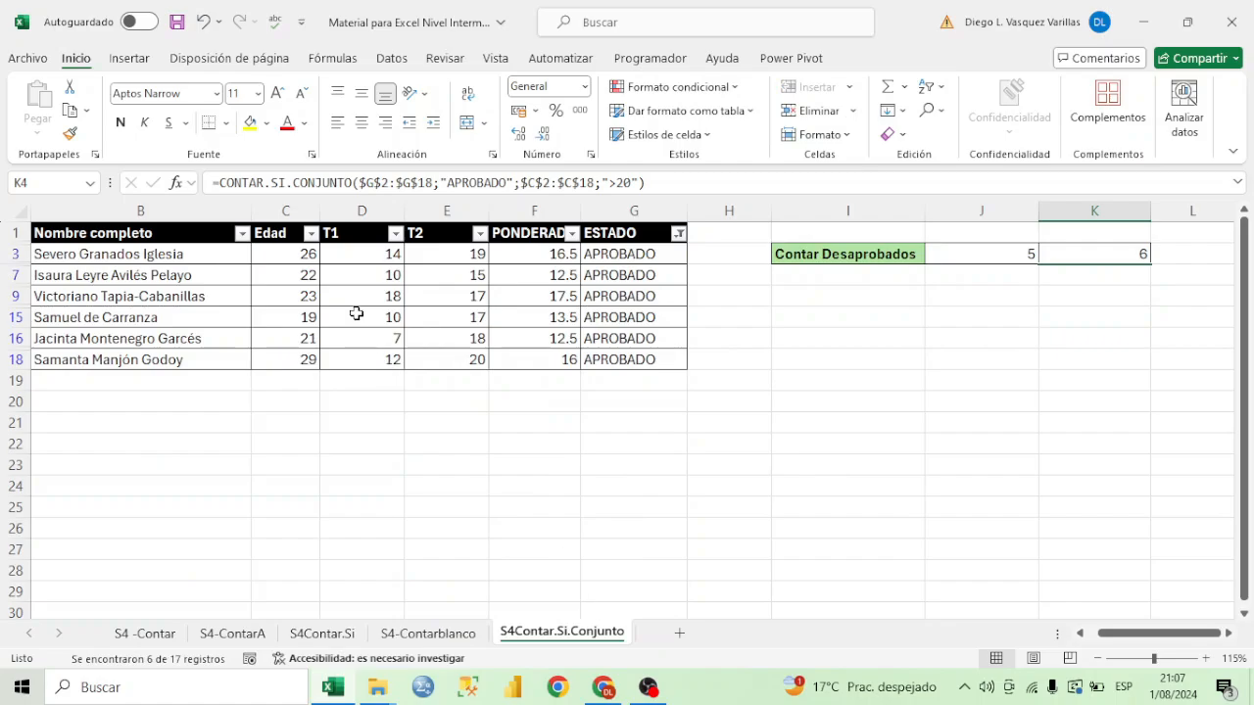
left_click(312, 233)
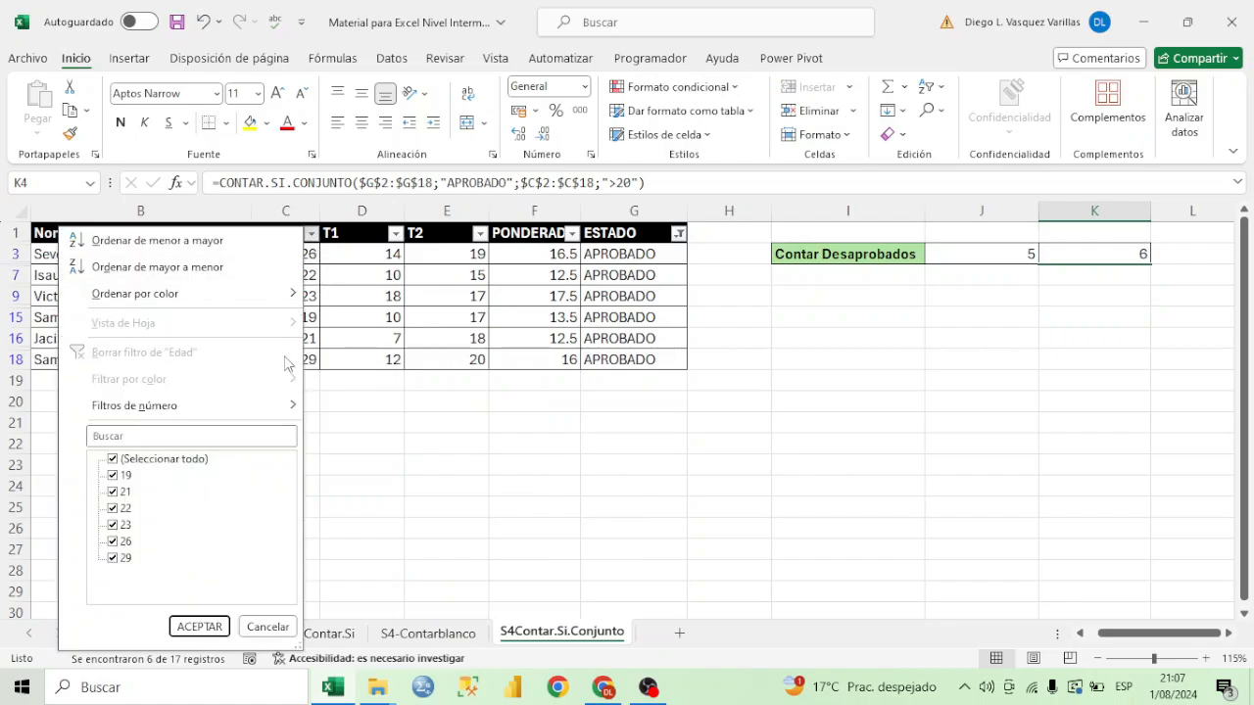
left_click(155, 463)
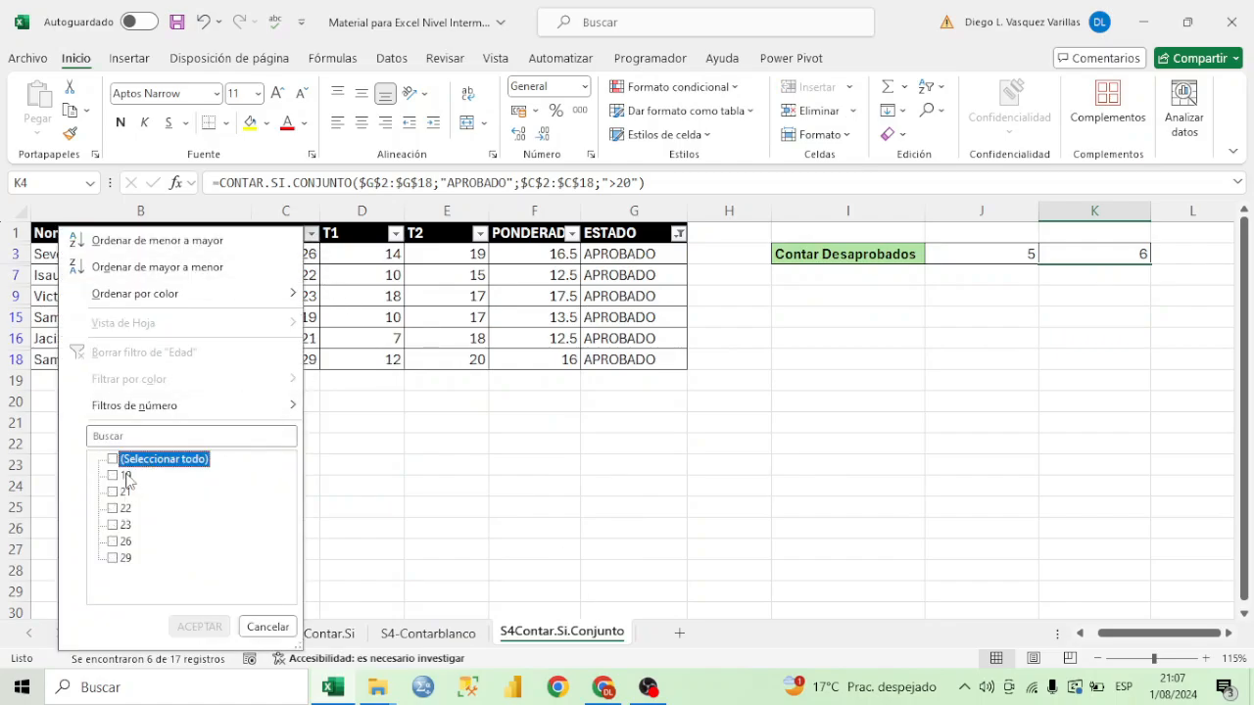
left_click(125, 476)
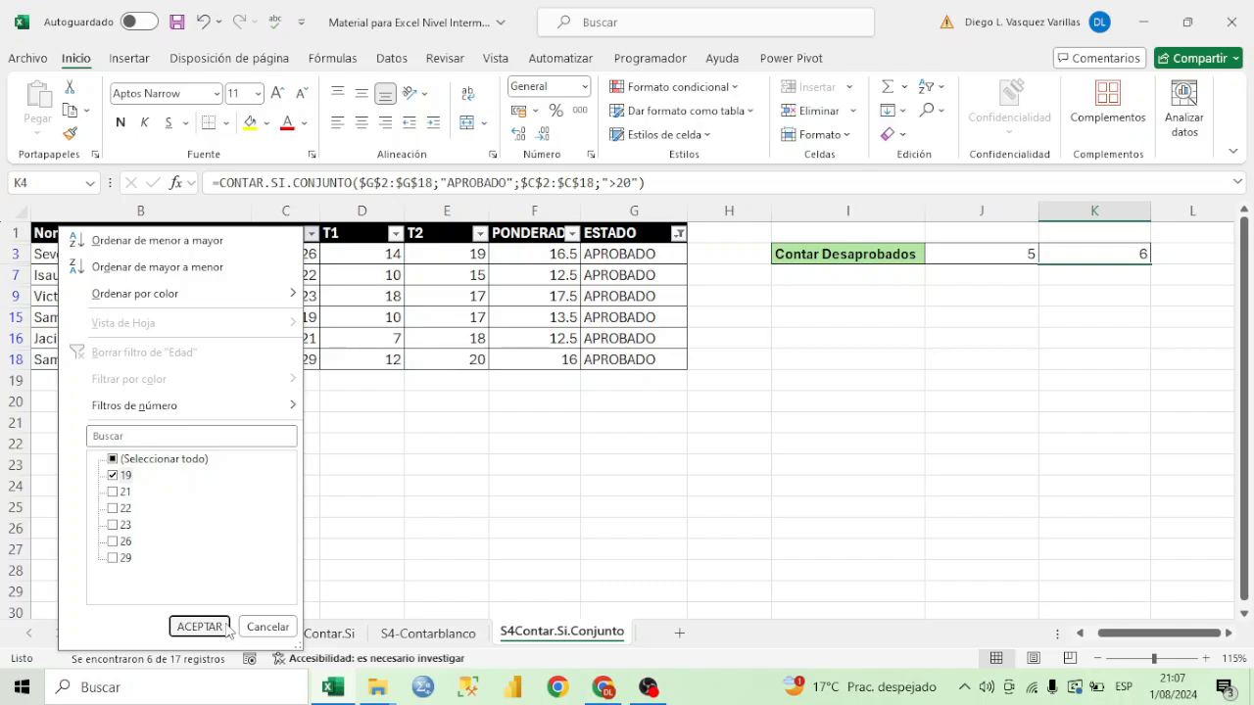
left_click(200, 628)
left_click(278, 257)
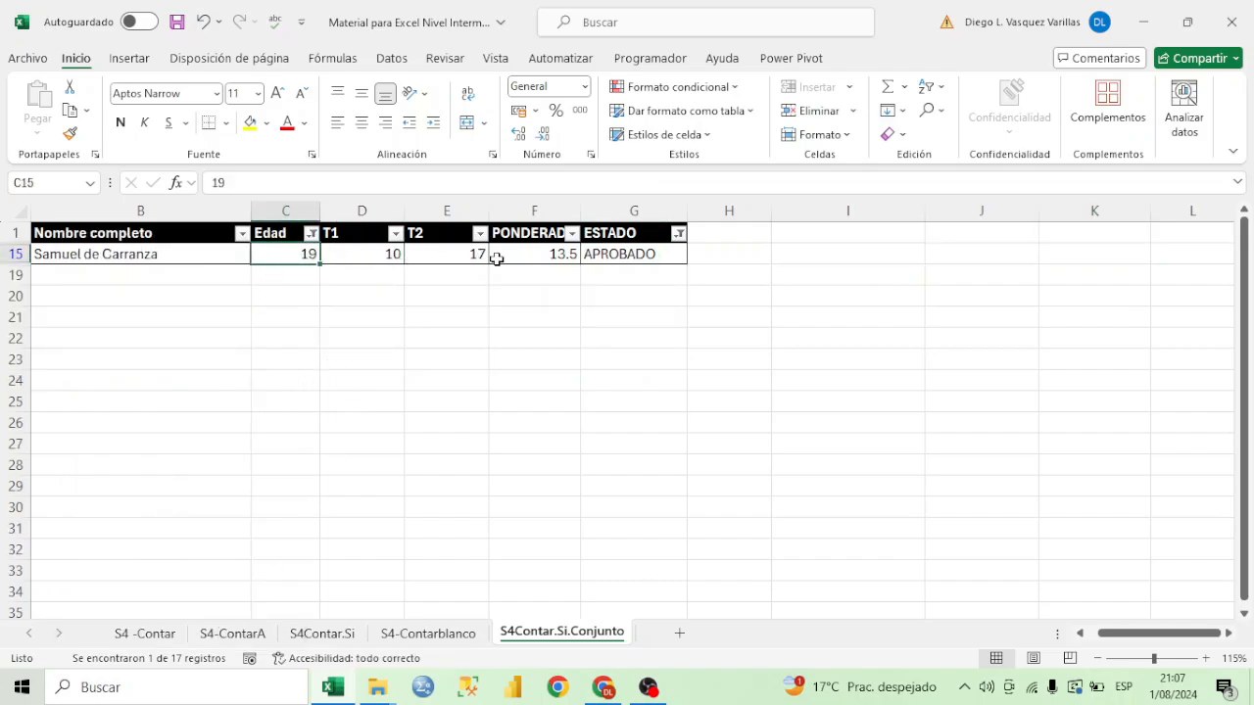
Step: Clear all filters from the student table and select the over-20 passed count in K4
left_click(931, 87)
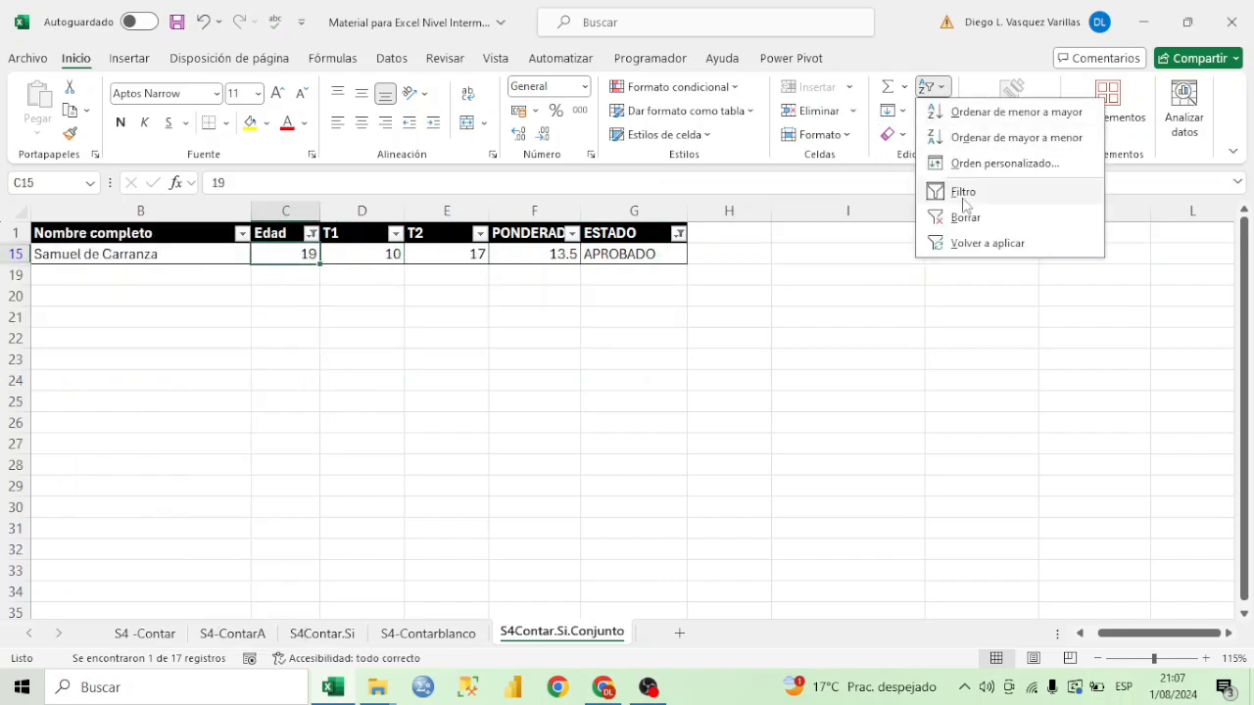
left_click(965, 217)
left_click(992, 299)
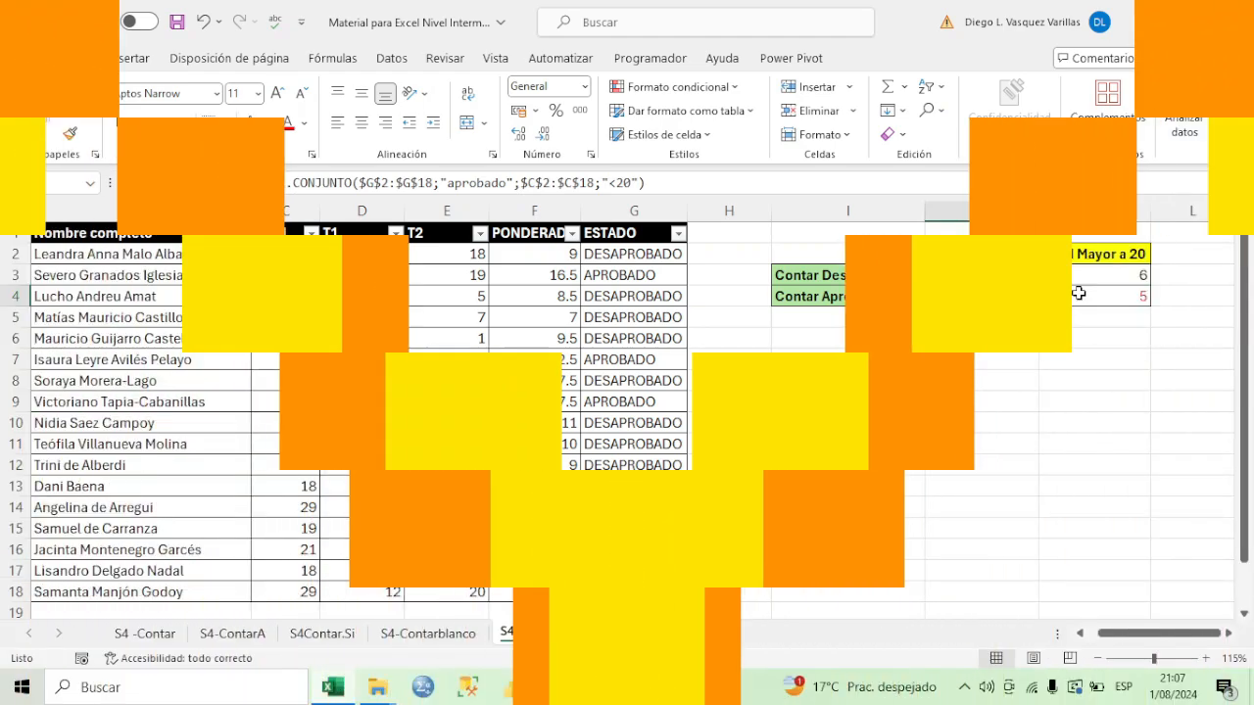
left_click(1075, 294)
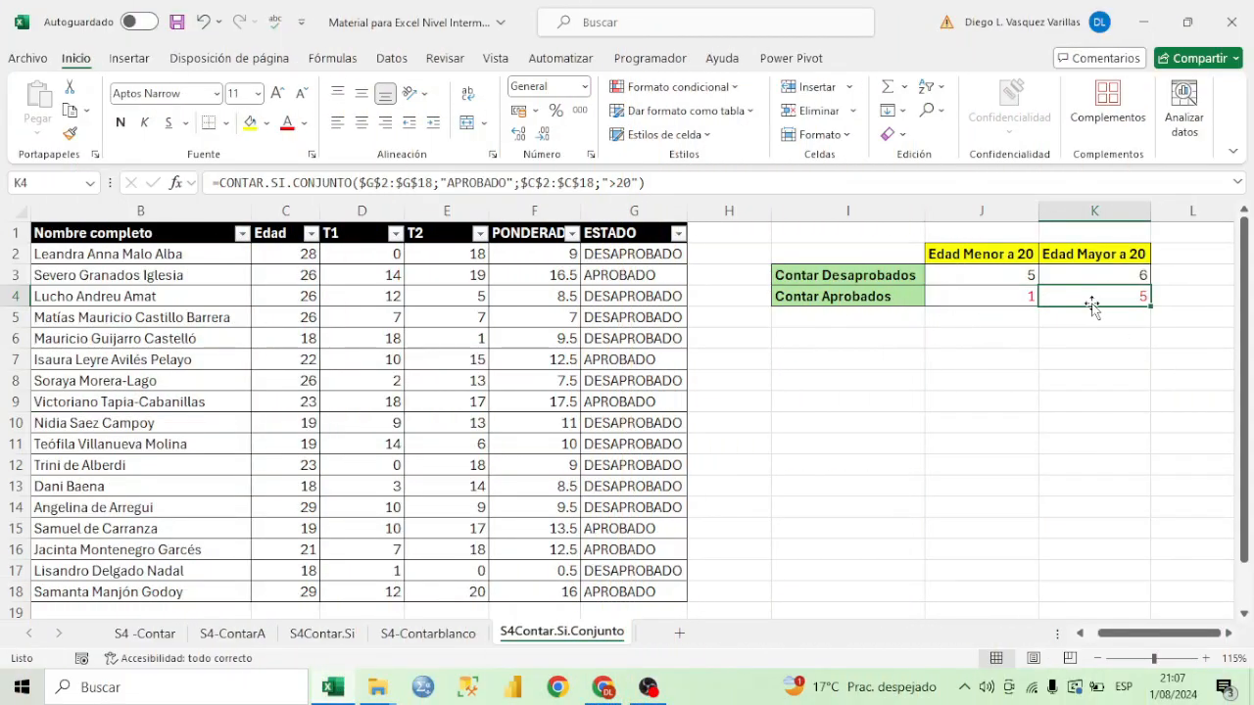
Step: Filter the table to ESTADO APROBADO with Edad 19 excluded, and select the visible ESTADO cells to check their count
left_click(678, 233)
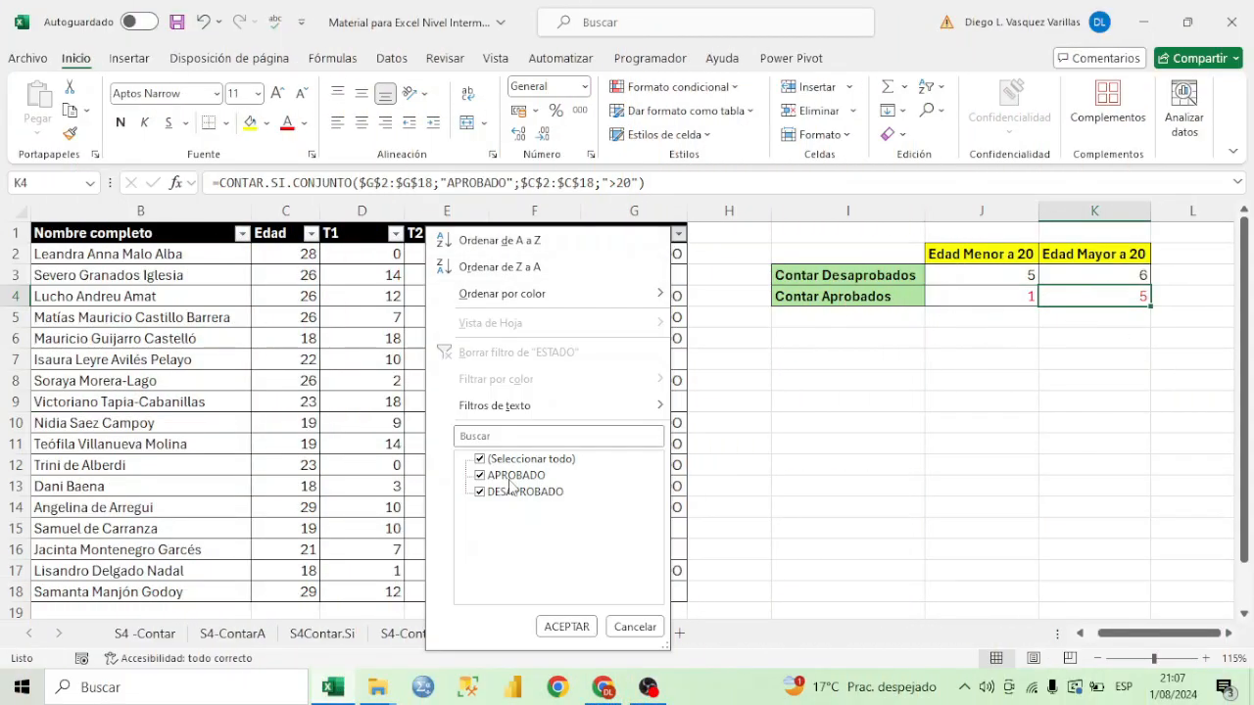
left_click(511, 492)
left_click(566, 627)
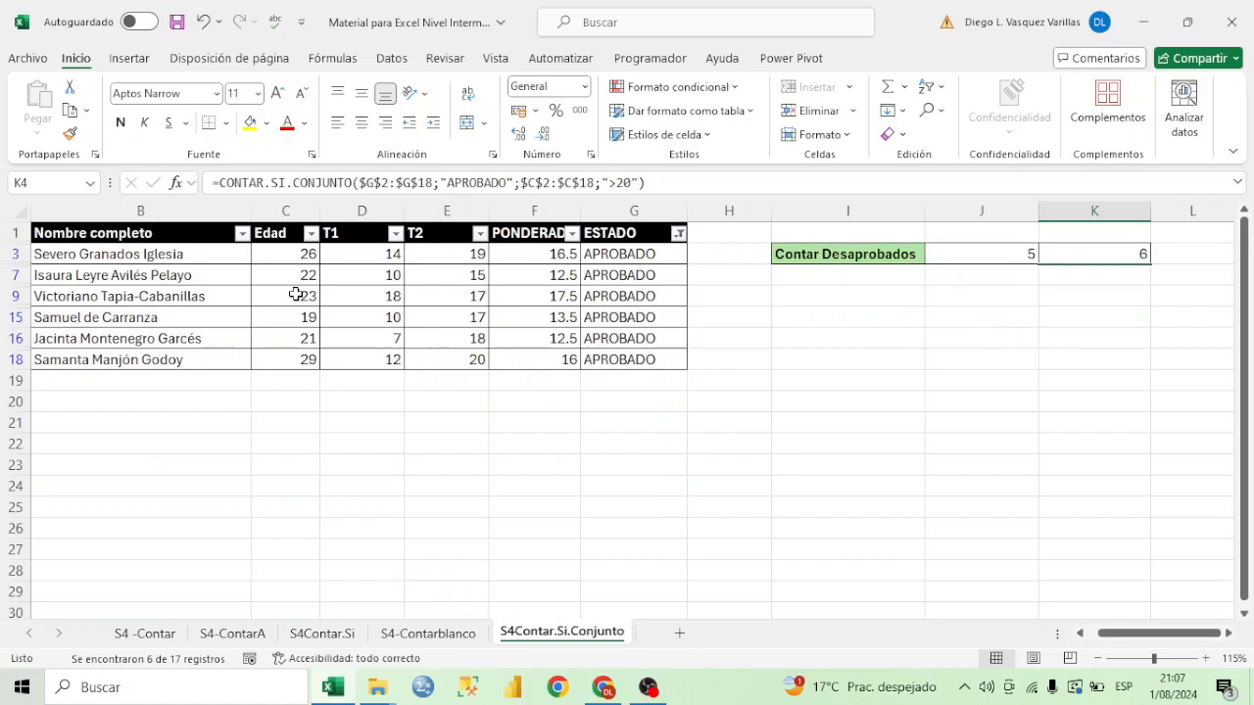
left_click(309, 234)
left_click(124, 475)
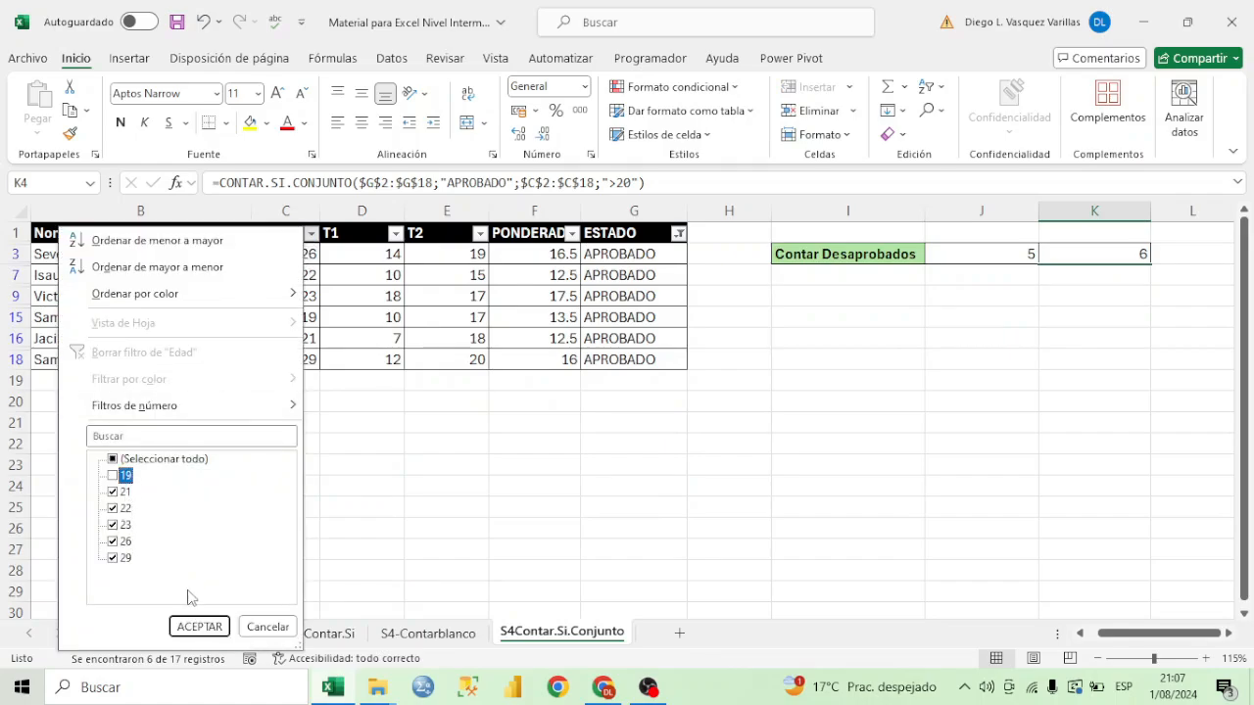
left_click(200, 627)
left_click_drag(614, 255, 638, 339)
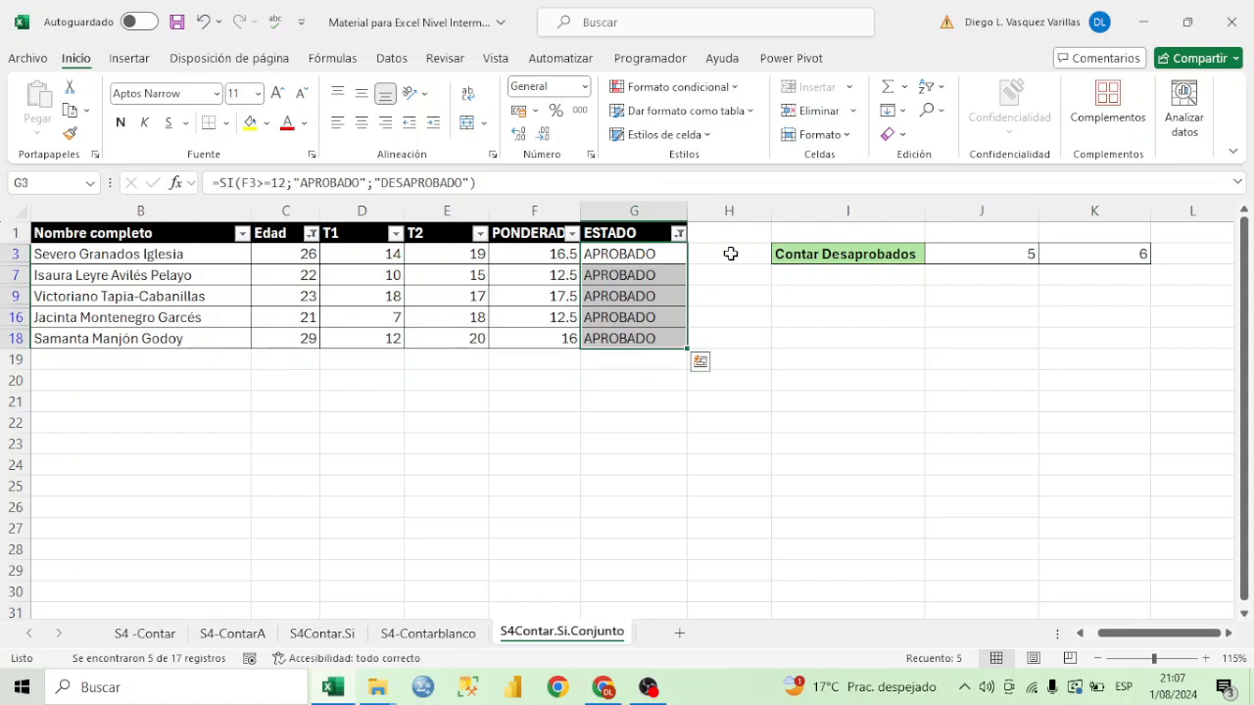
Step: Remove the ESTADO and Edad filters so all students are listed, and return to K4
left_click(929, 93)
left_click(985, 214)
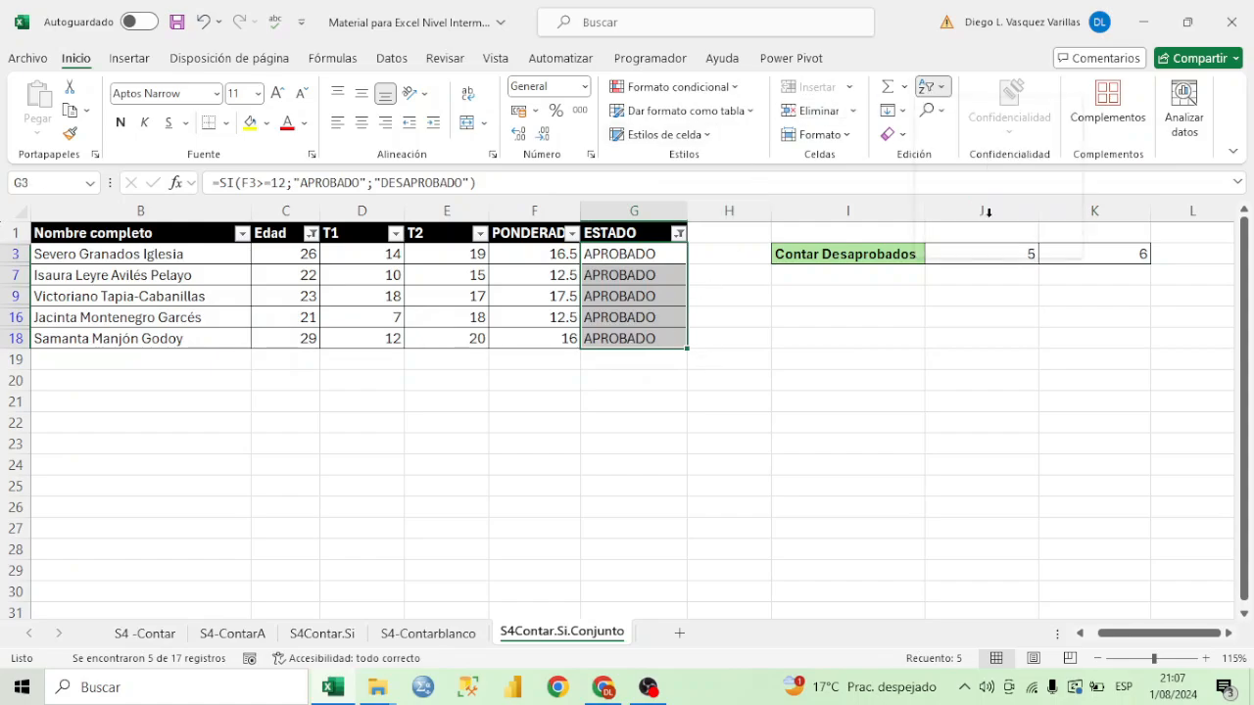
left_click(1115, 299)
Step: Reset the font colour of the four counts in J3:K4 to automatic
left_click_drag(1019, 302, 1064, 277)
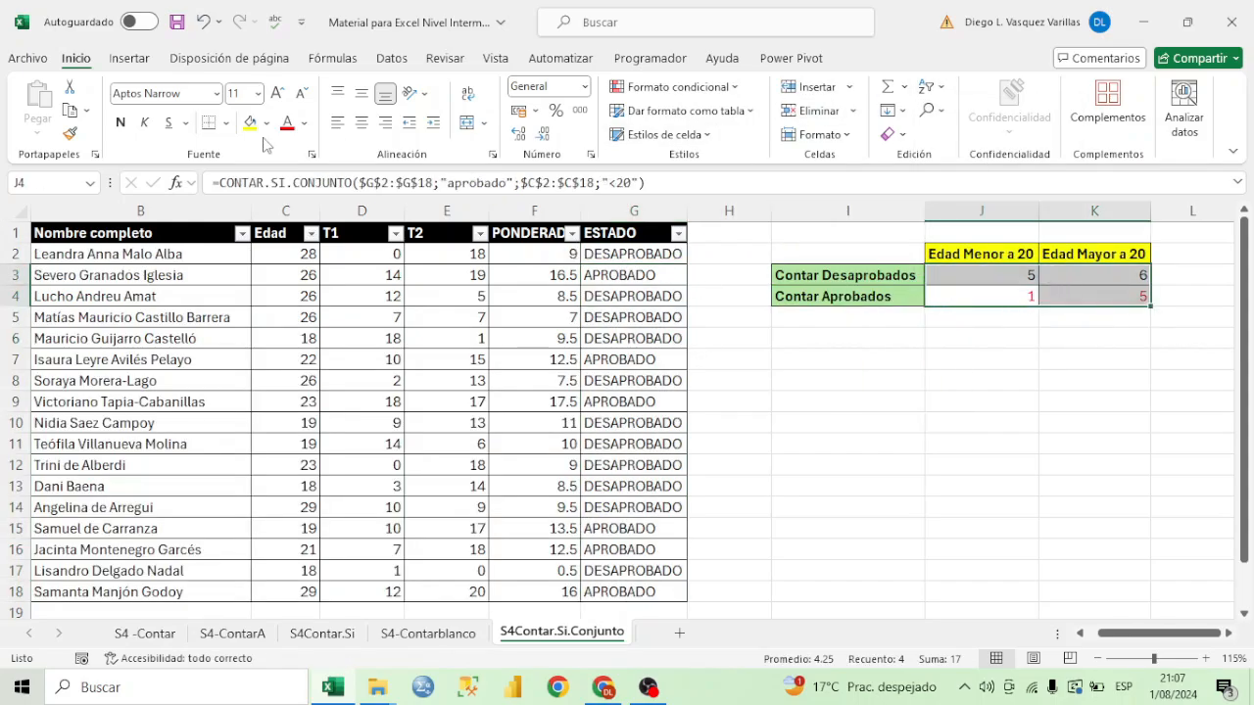
left_click(304, 123)
left_click(318, 153)
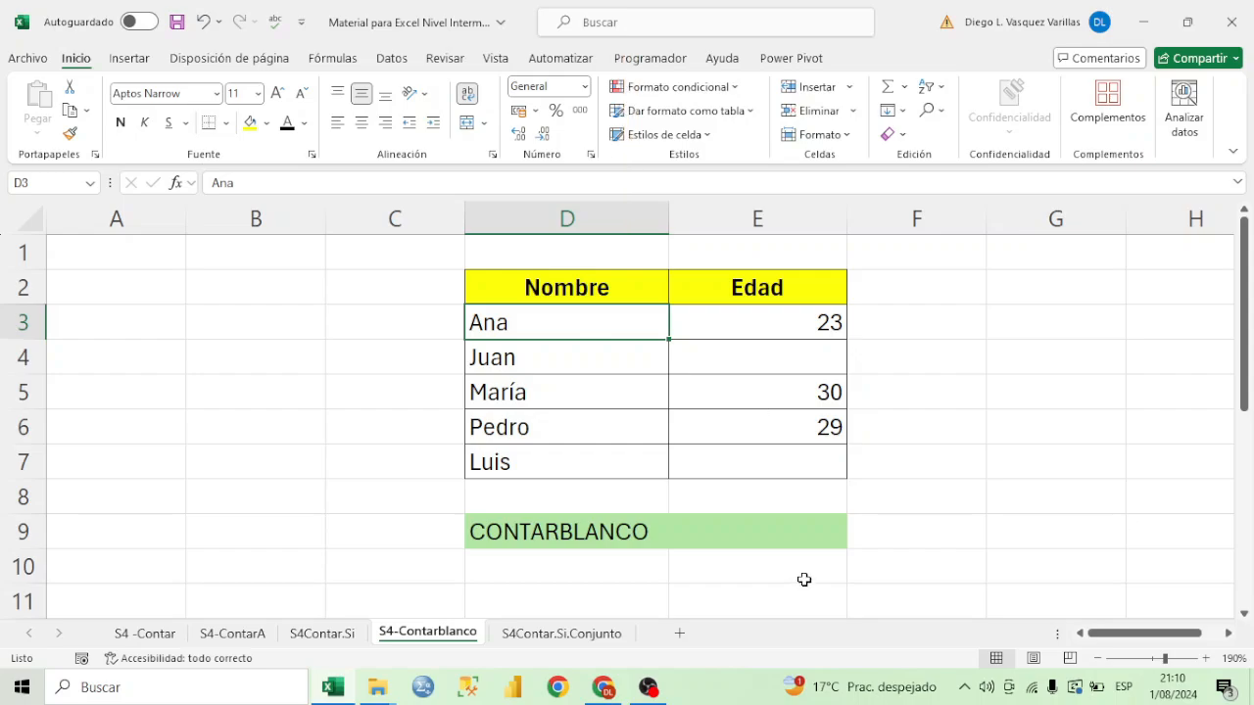
Step: Examine the Nombre and Edad table in D3:E7 on the S4-Contarblanco sheet, including the blank cells E4 and E7
left_click(774, 532)
left_click_drag(646, 333, 752, 449)
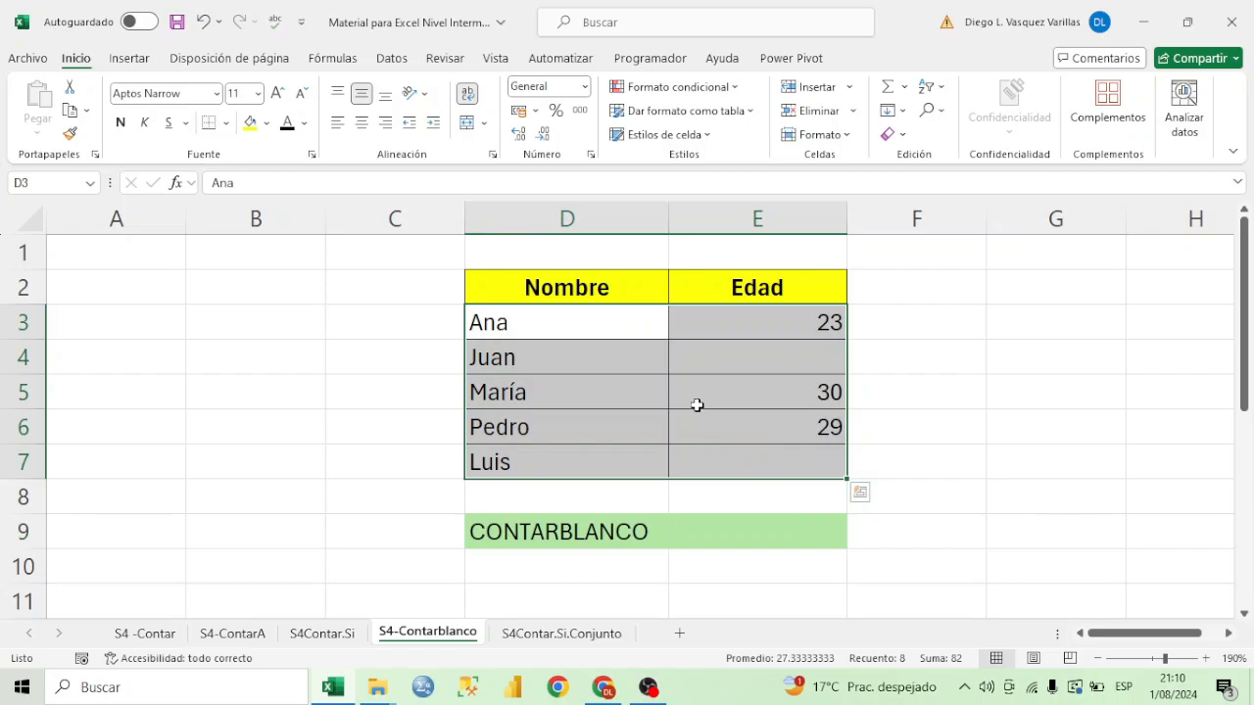
left_click_drag(596, 322, 762, 473)
left_click(751, 358)
left_click(756, 451)
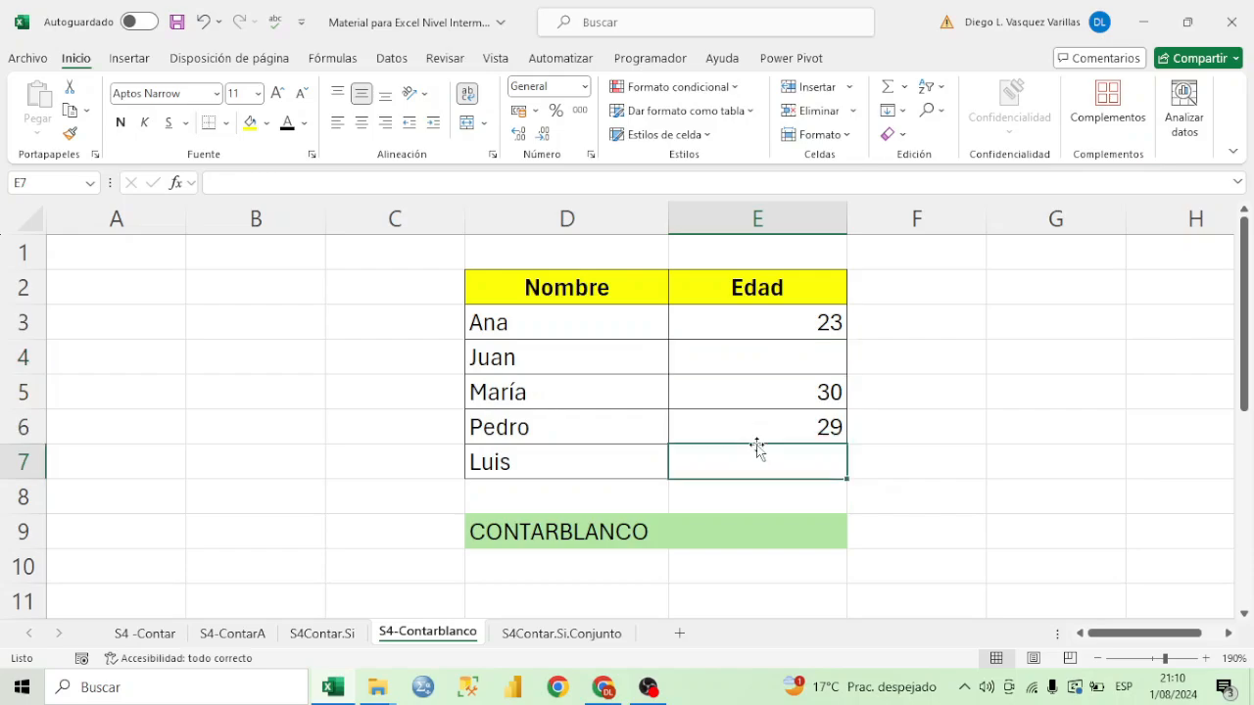
left_click(774, 424)
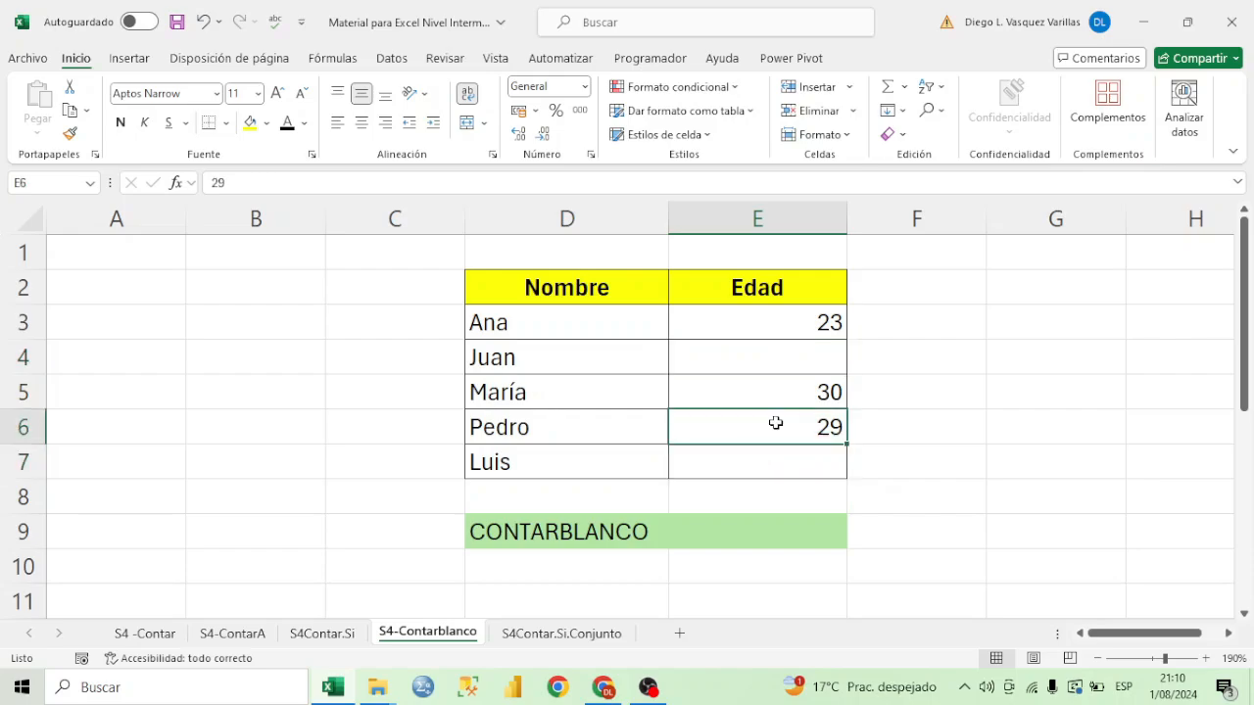
Step: Enter =CONTAR.BLANCO(D3:E7) in E9, beside the CONTARBLANCO label, and select the result
left_click(791, 527)
type("=")
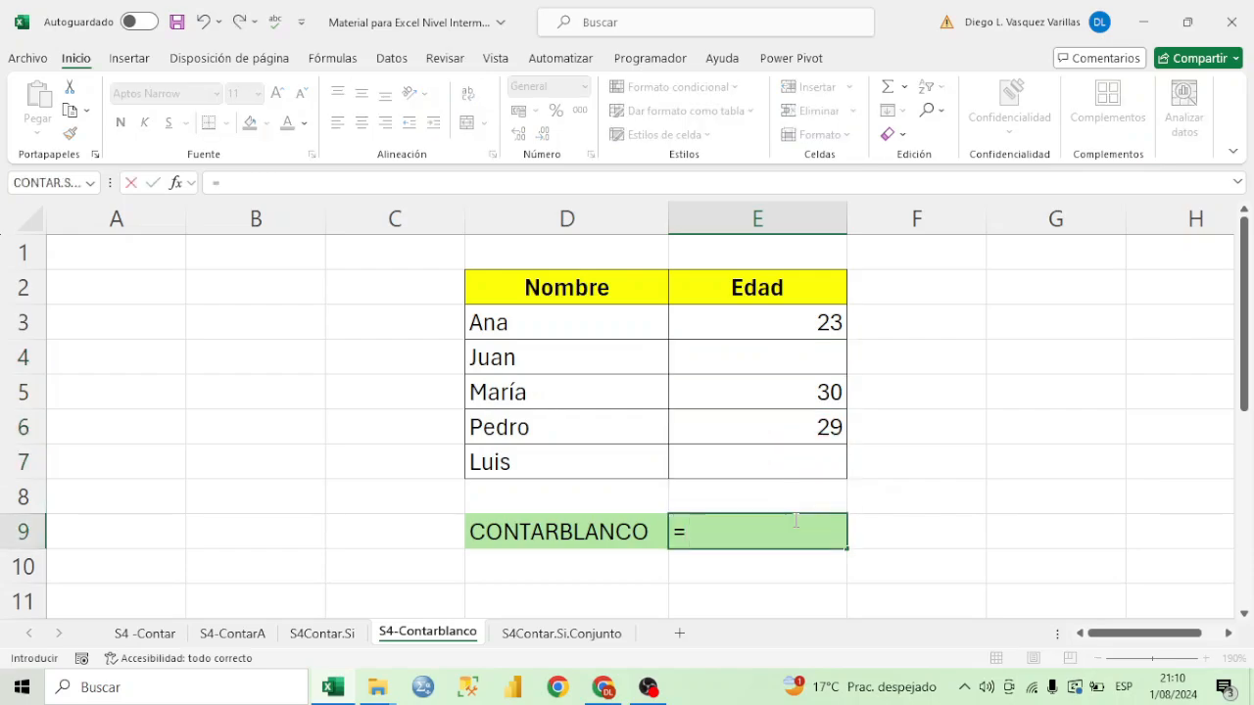
type("CONT")
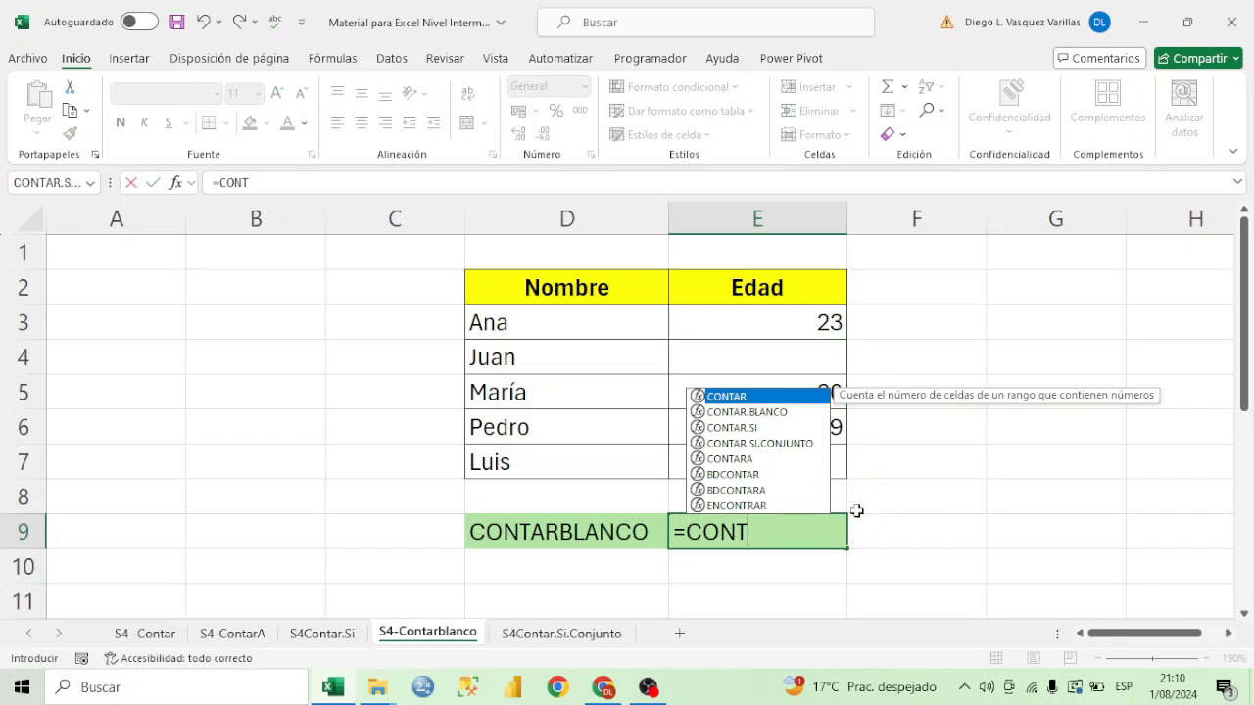
double_click(754, 411)
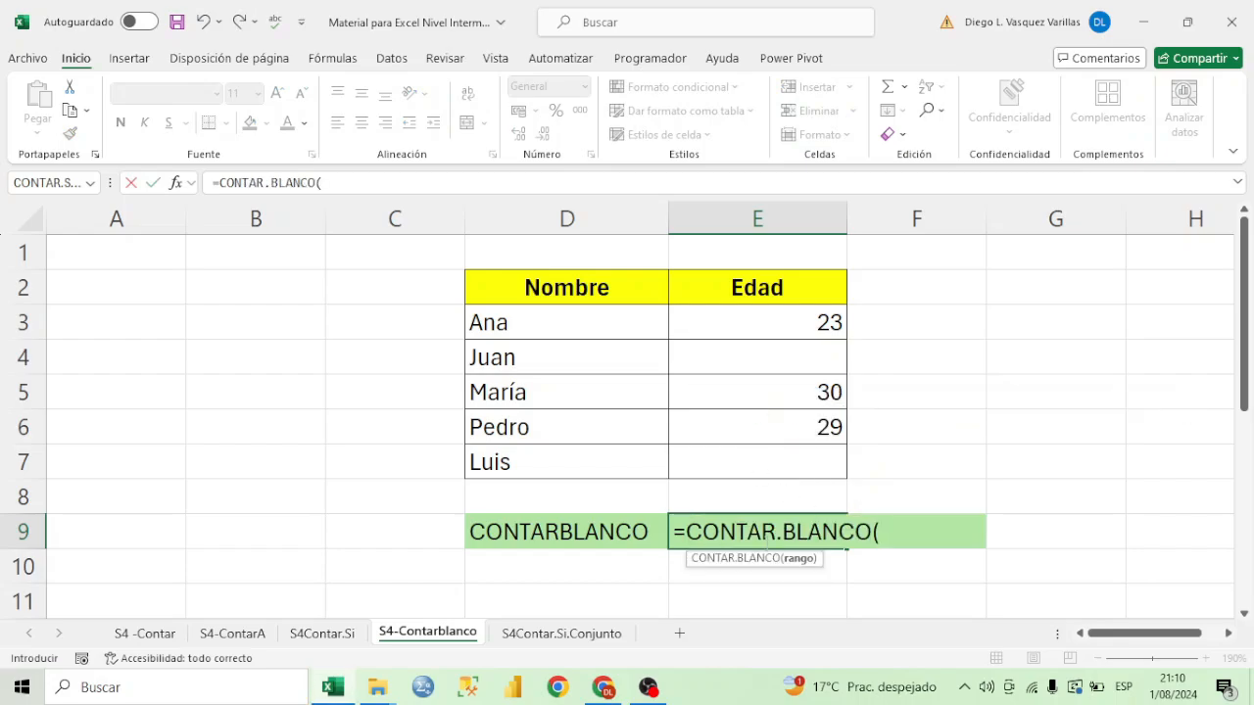
left_click_drag(594, 322, 752, 450)
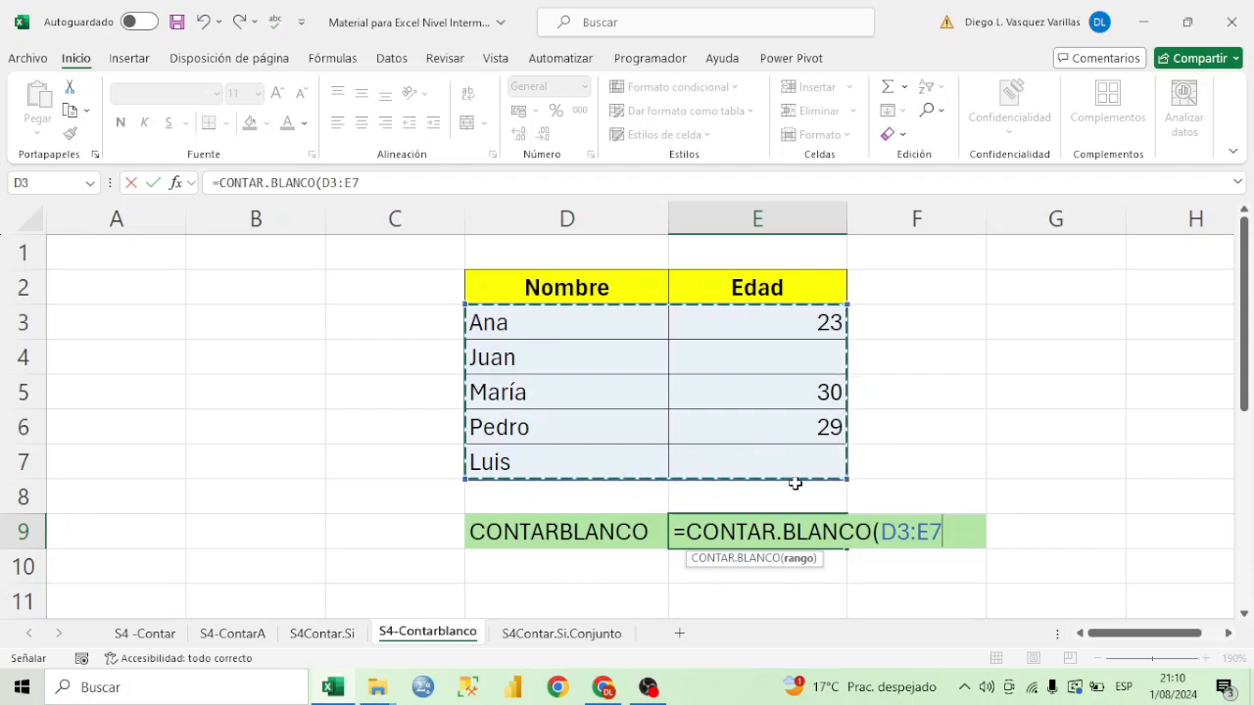
type(")")
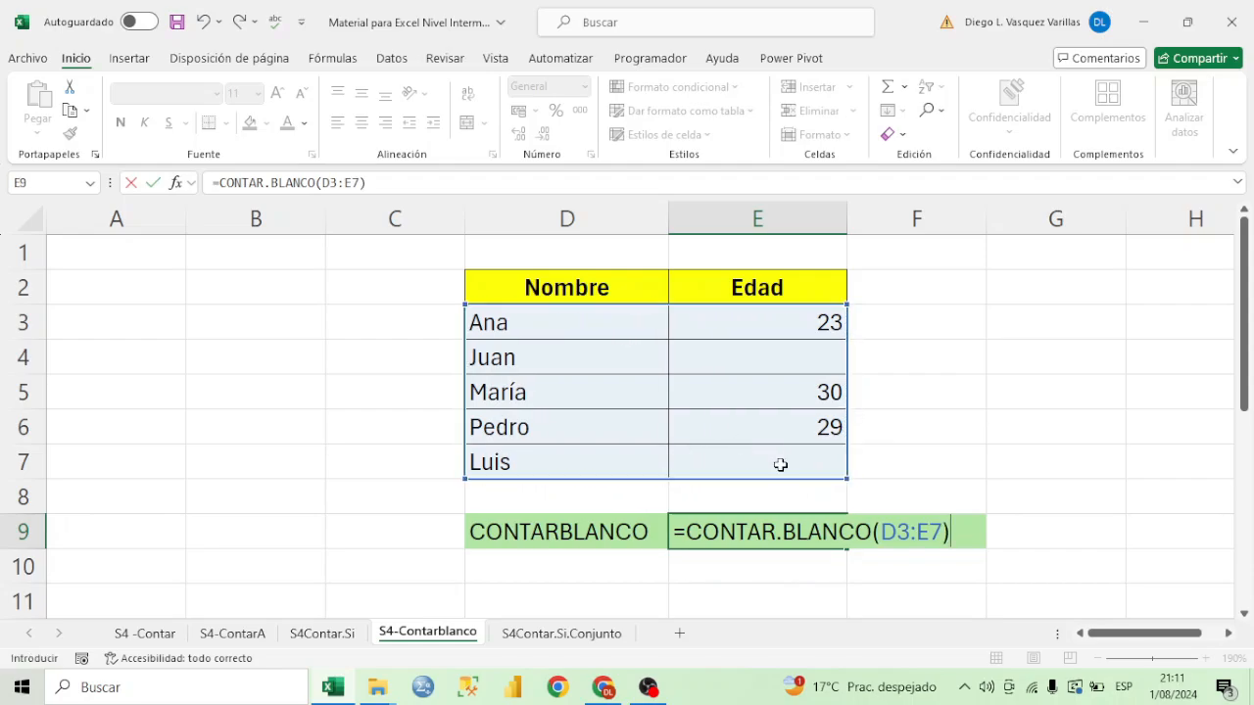
key("Return")
left_click(823, 530)
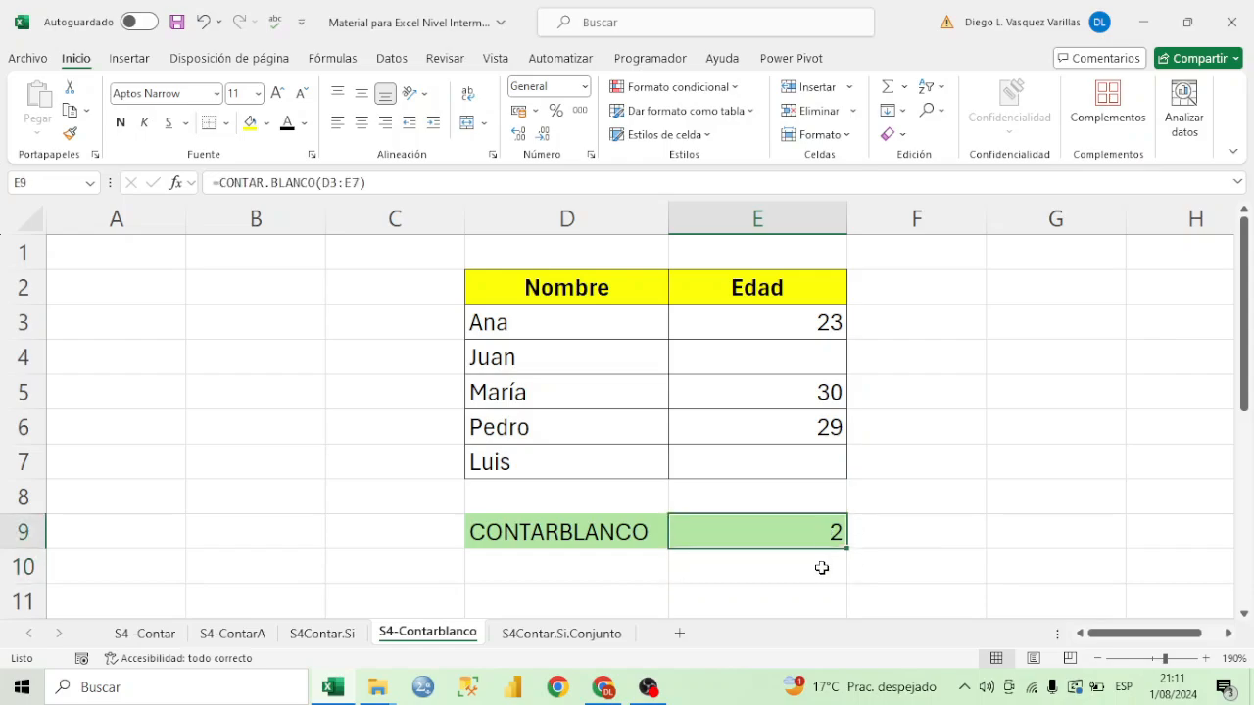